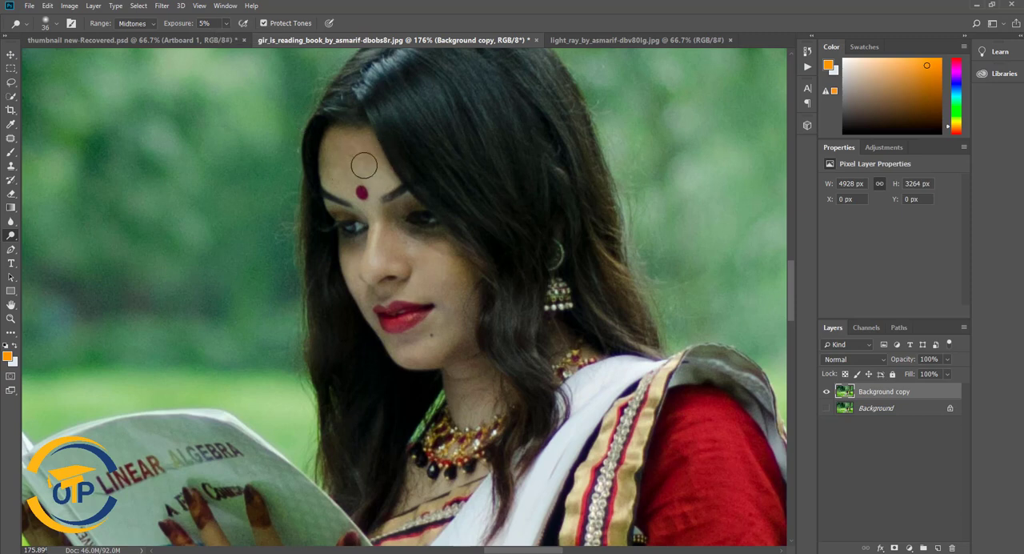
- Brighten the skin on the woman's face and arms with the Dodge tool, using Midtones at 5% exposure
mouse_move(350, 262)
mouse_down()
mouse_move(384, 229)
mouse_move(403, 258)
mouse_move(423, 240)
mouse_move(442, 336)
mouse_up()
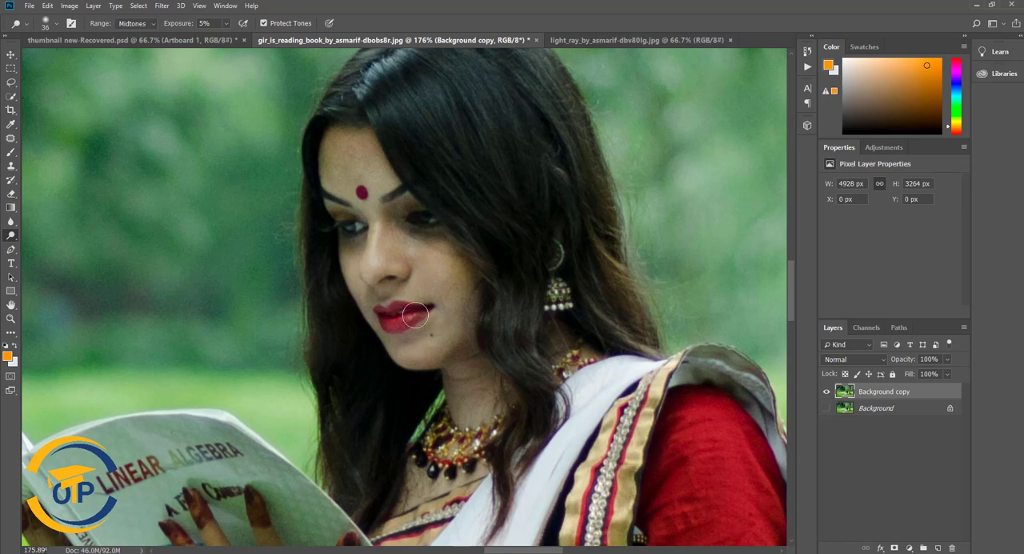
scroll(415, 316, down, 8)
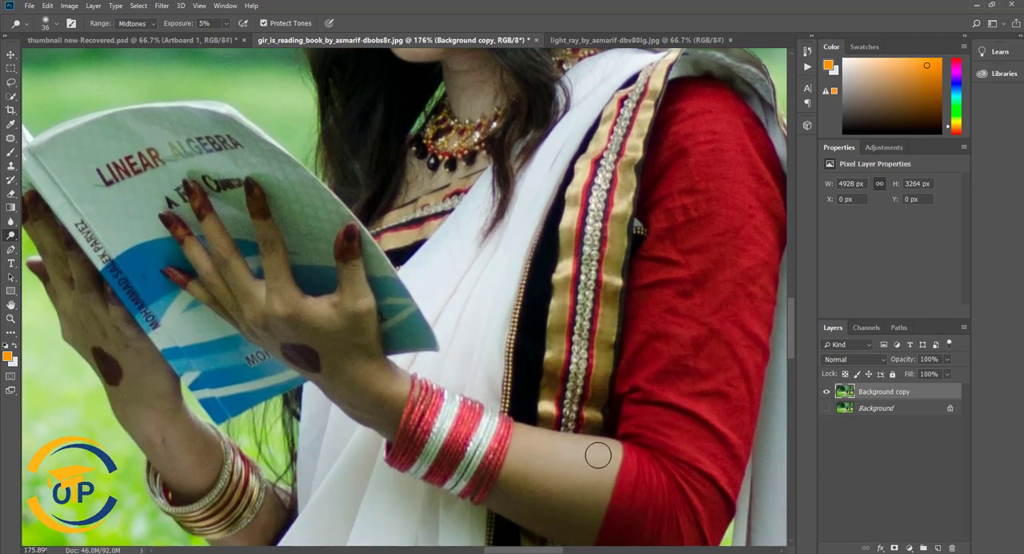
scroll(384, 344, down, 1)
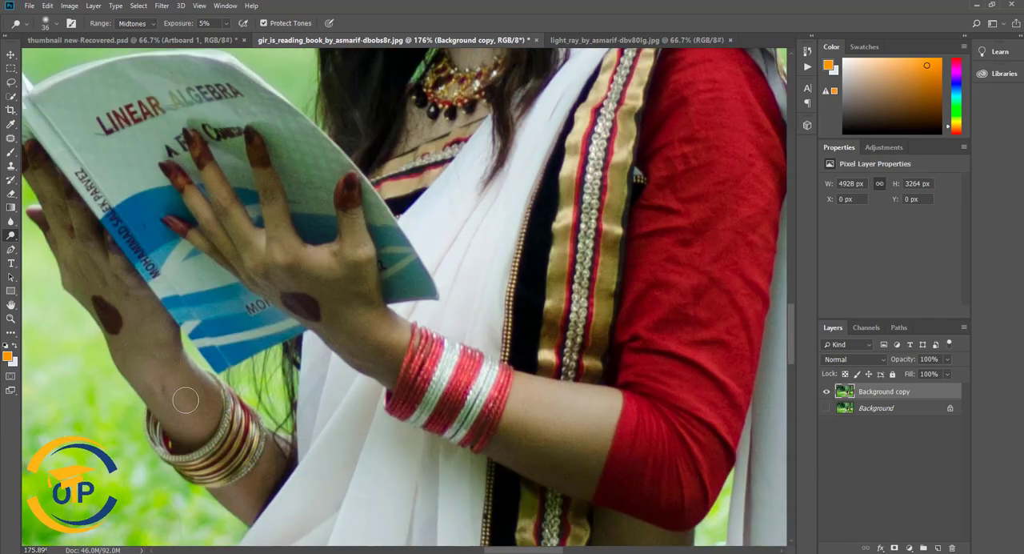
scroll(242, 497, up, 8)
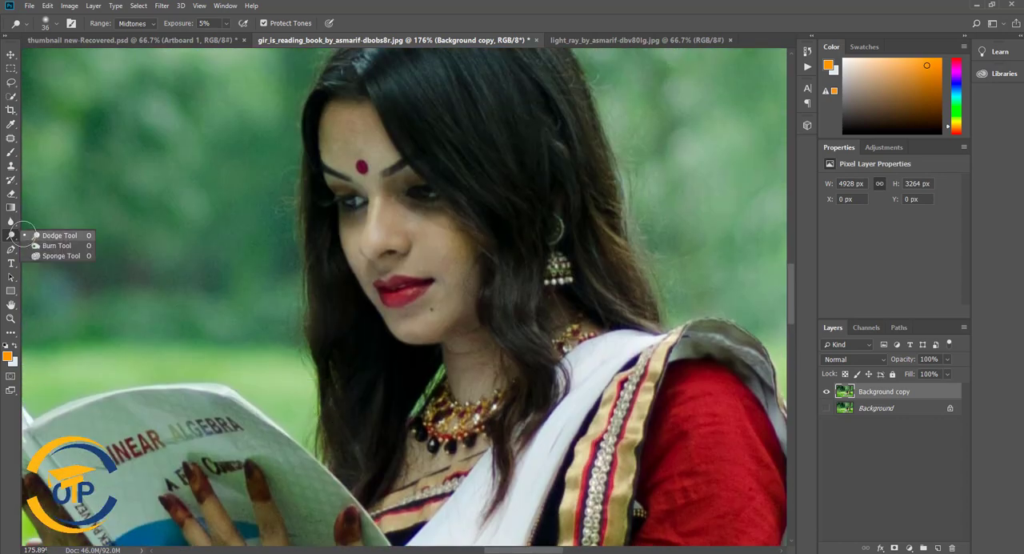
- Soften the woman's facial skin with the Blur tool, using a 36 px brush at 10% strength
click(11, 221)
right_click(393, 153)
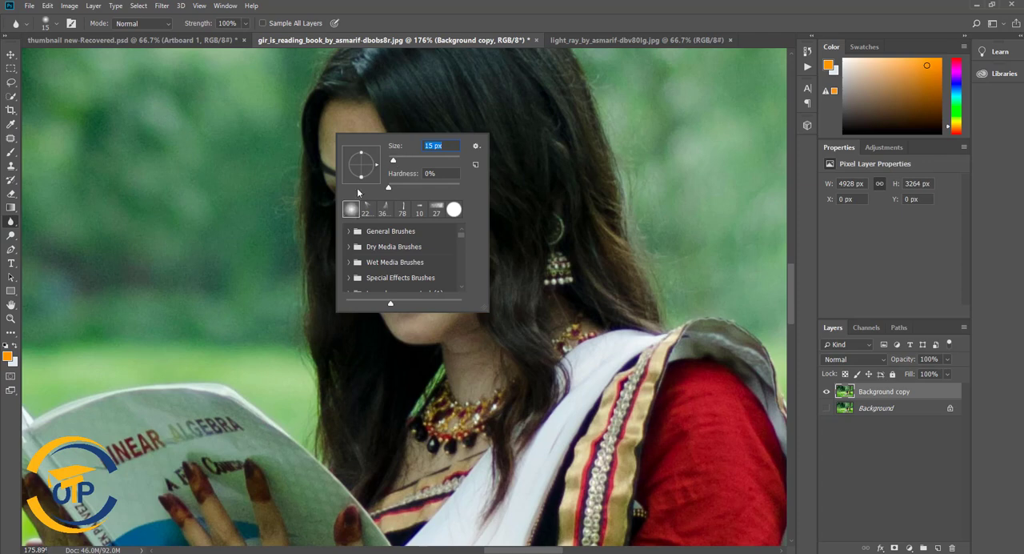
click(403, 161)
click(351, 117)
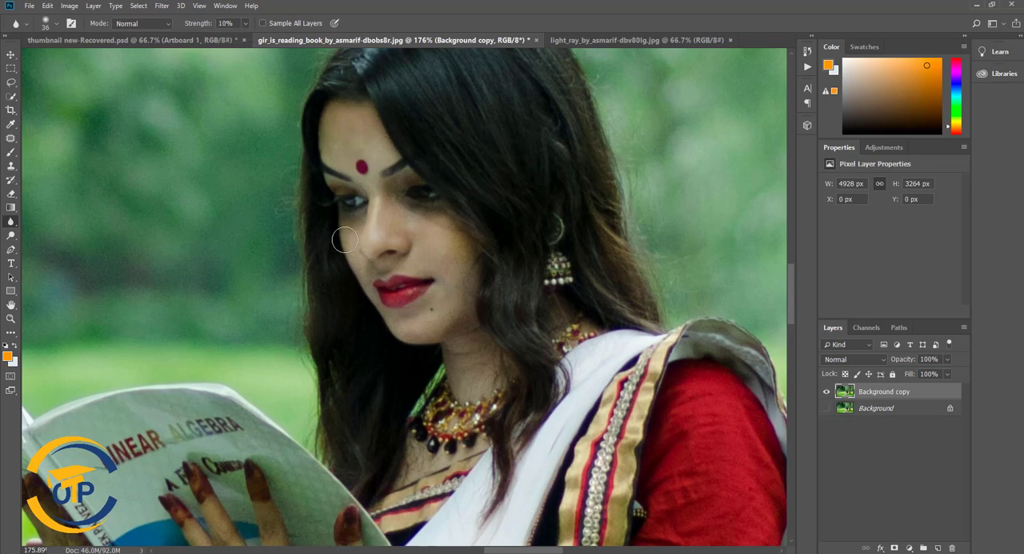
- Select the woman's head, upper body and full sari with the Quick Selection tool
scroll(459, 397, down, 10)
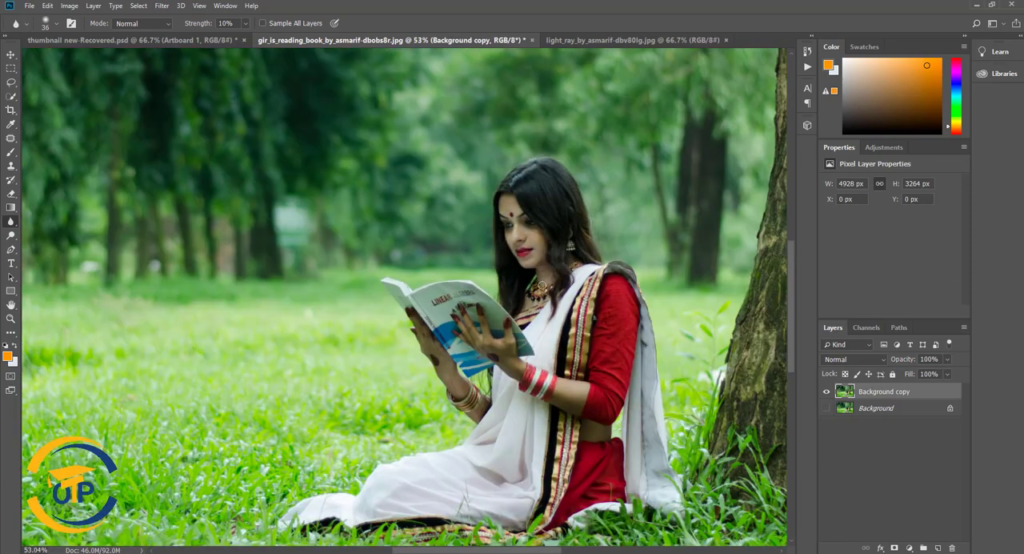
scroll(552, 280, up, 1)
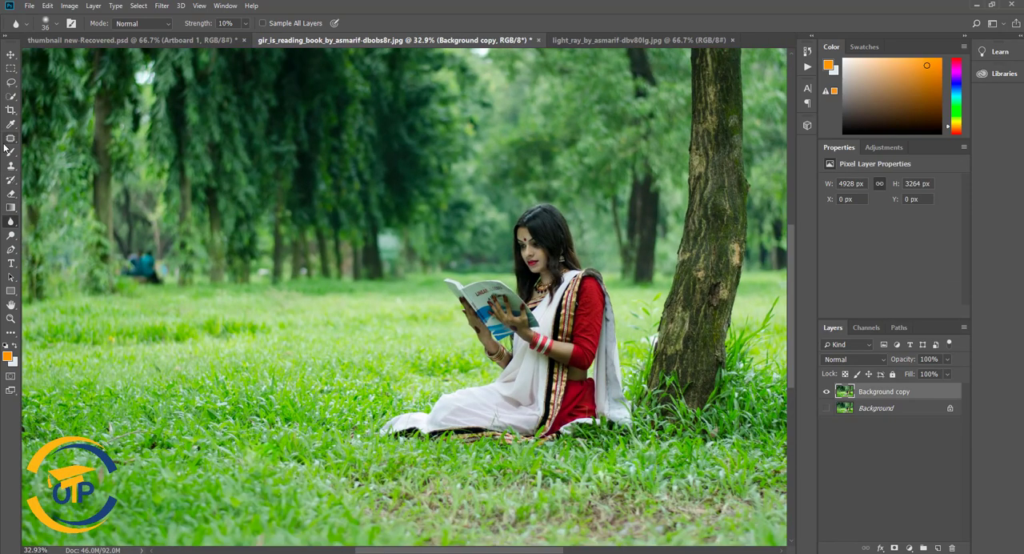
click(11, 96)
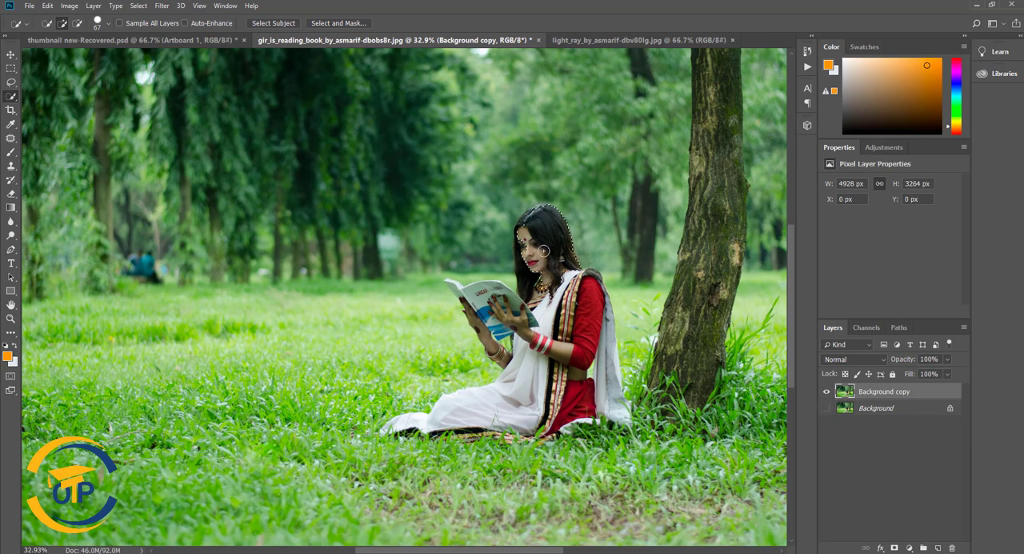
mouse_move(544, 250)
mouse_down()
mouse_move(526, 228)
mouse_move(521, 252)
mouse_move(560, 309)
mouse_up()
scroll(552, 360, up, 5)
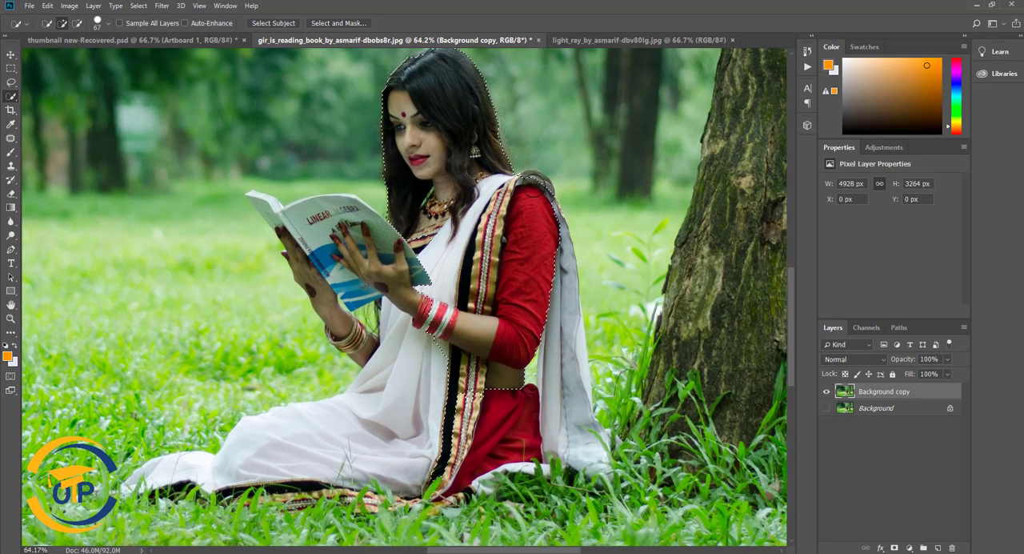
mouse_move(532, 176)
mouse_down()
mouse_move(560, 226)
mouse_move(563, 297)
mouse_move(493, 338)
mouse_up()
scroll(493, 337, down, 1)
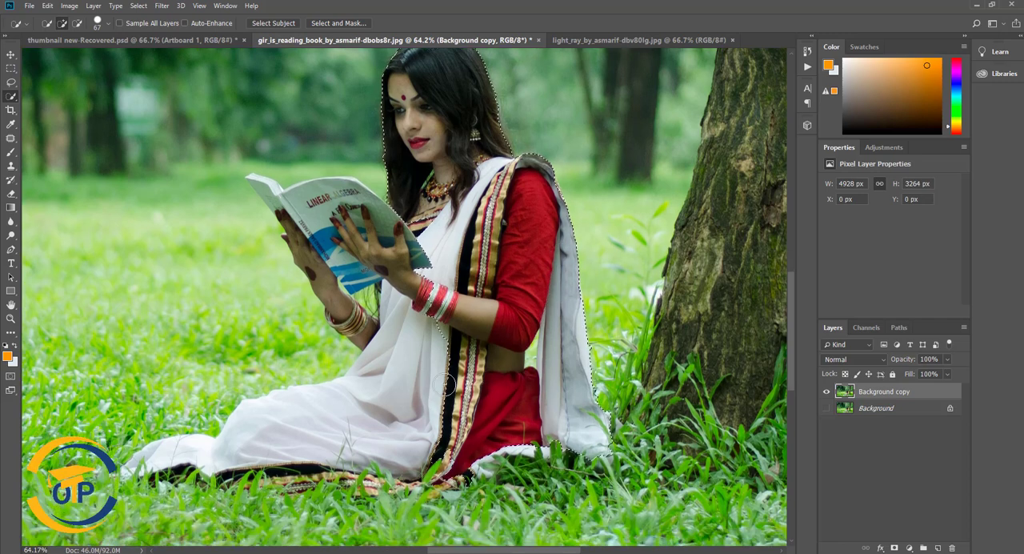
mouse_move(442, 396)
mouse_down()
mouse_move(385, 405)
mouse_move(465, 441)
mouse_move(381, 474)
mouse_move(434, 477)
mouse_move(320, 466)
mouse_move(261, 479)
mouse_move(221, 465)
mouse_up()
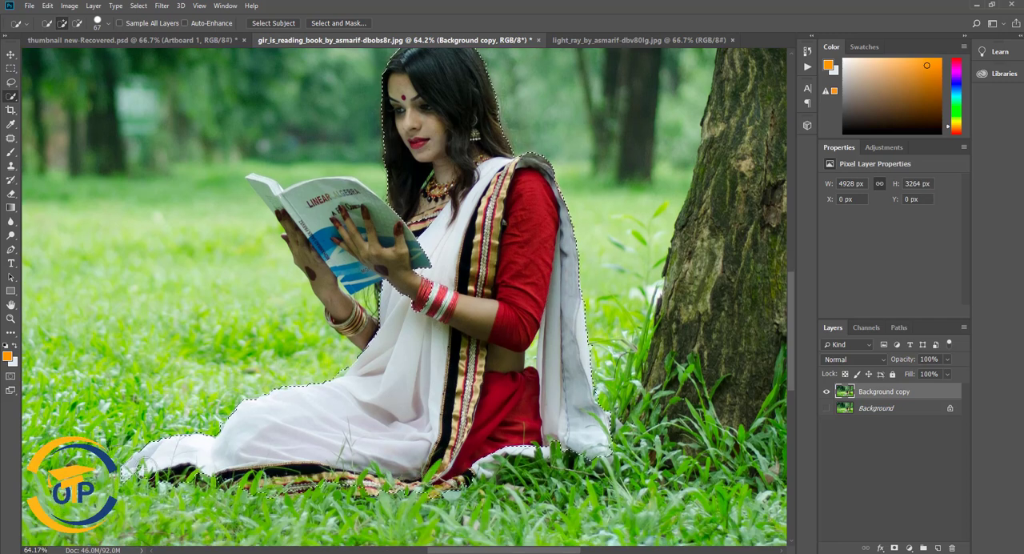
scroll(304, 450, up, 2)
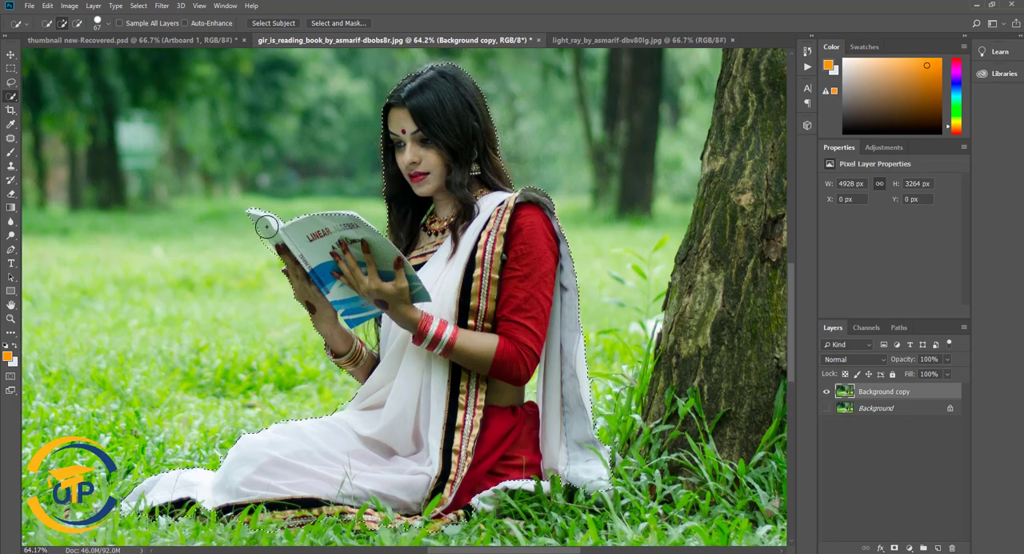
- Reduce the Quick Selection brush to 35 px and refine the selection around the book's outer corner
right_click(258, 189)
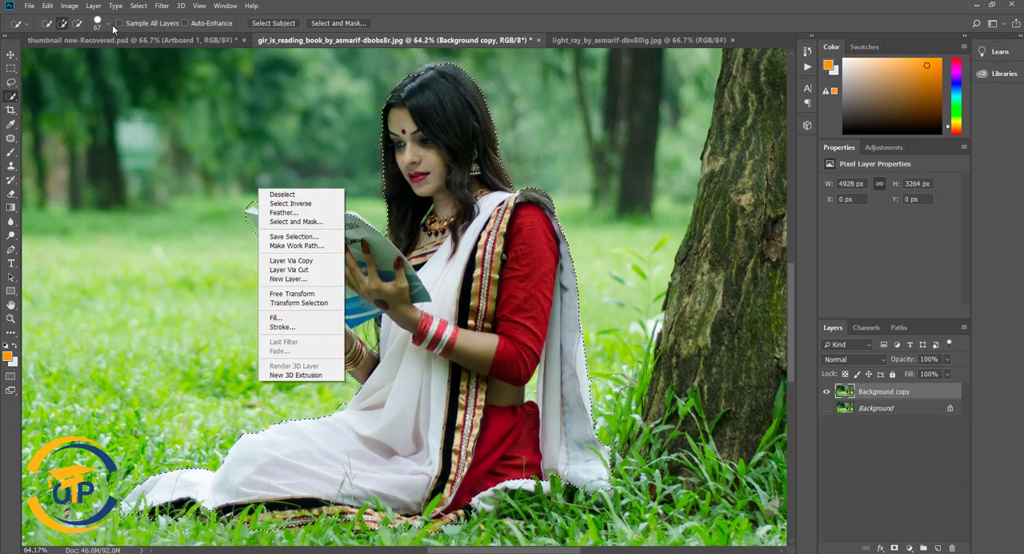
click(109, 24)
drag(64, 54, 57, 54)
click(284, 194)
alt+click(257, 201)
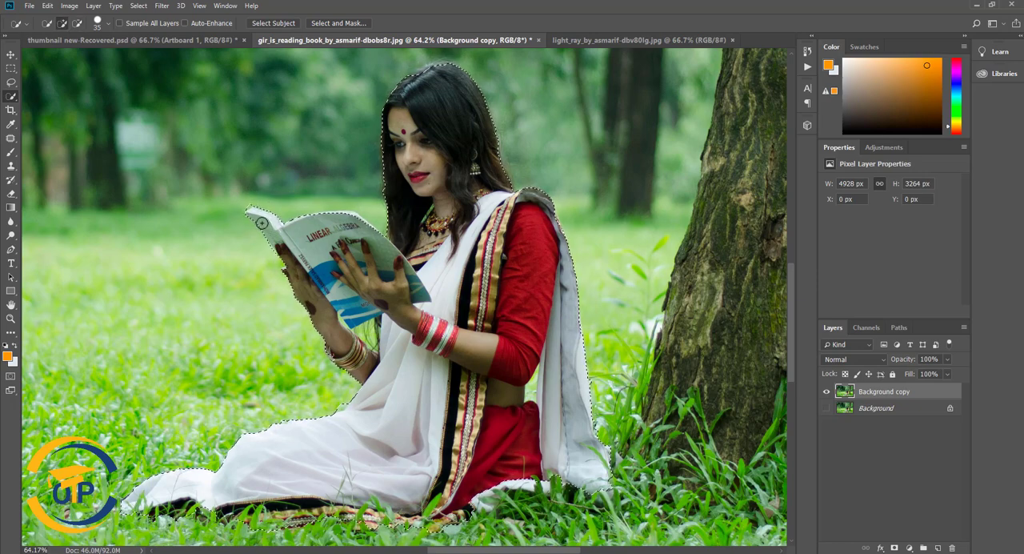
scroll(261, 223, down, 2)
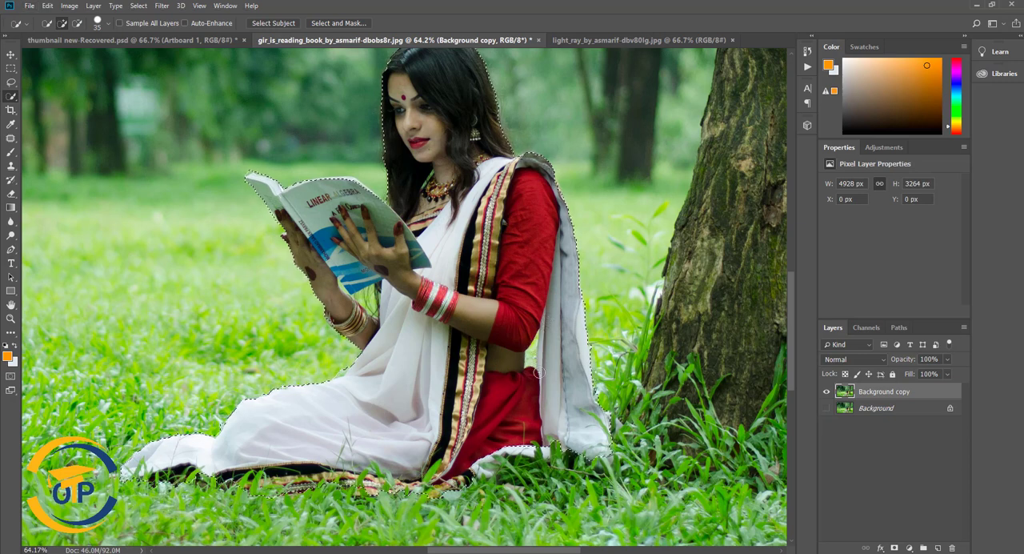
- Expand the selection outward so it leaves a margin around the woman and the book
click(139, 6)
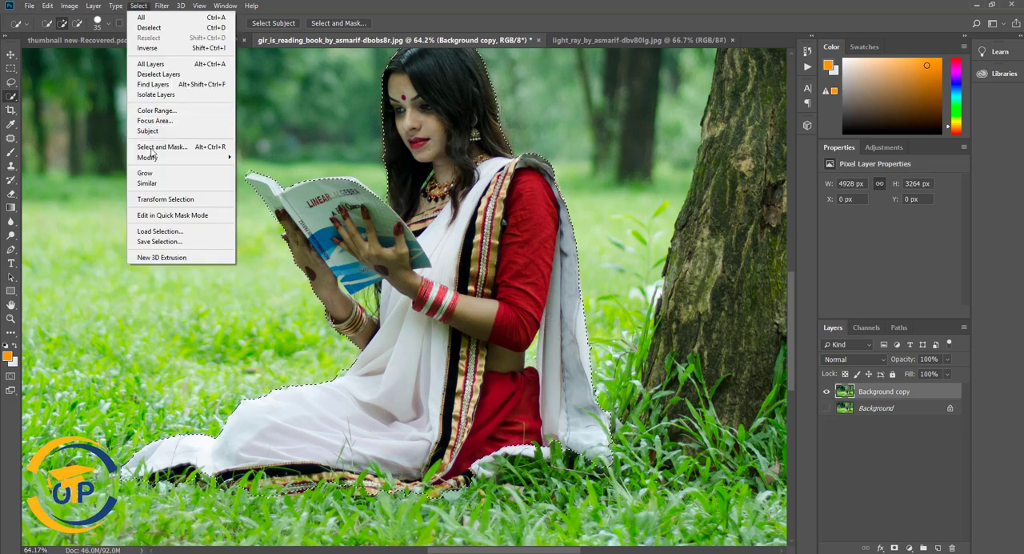
mouse_move(153, 157)
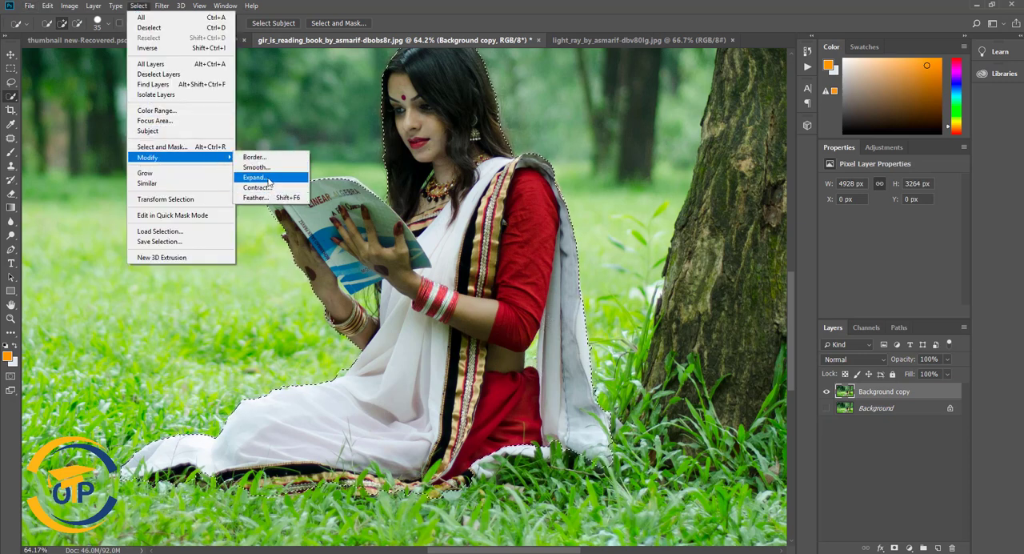
click(261, 177)
click(561, 175)
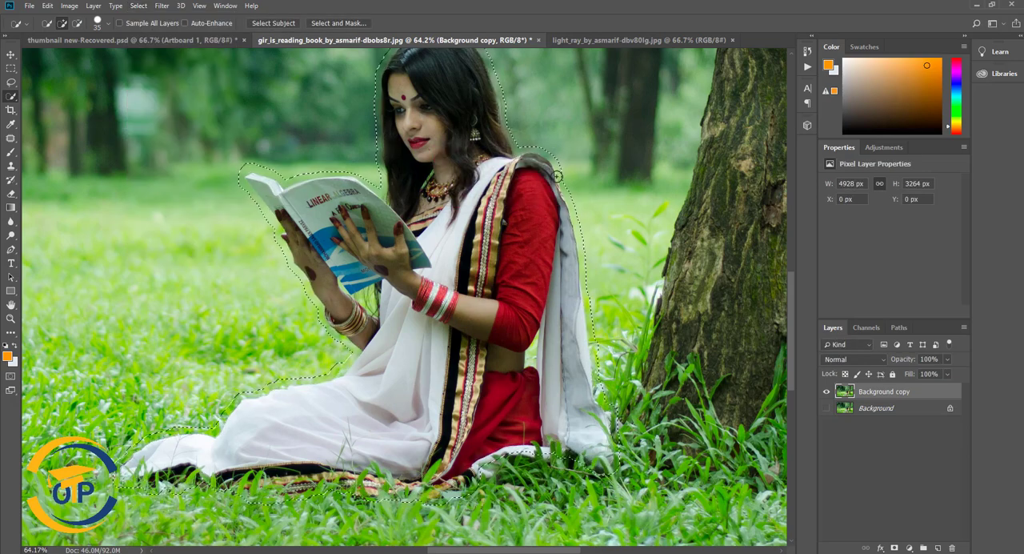
- Copy the selected woman to a new layer and check the cutout with Background copy hidden and shown again
scroll(569, 176, up, 2)
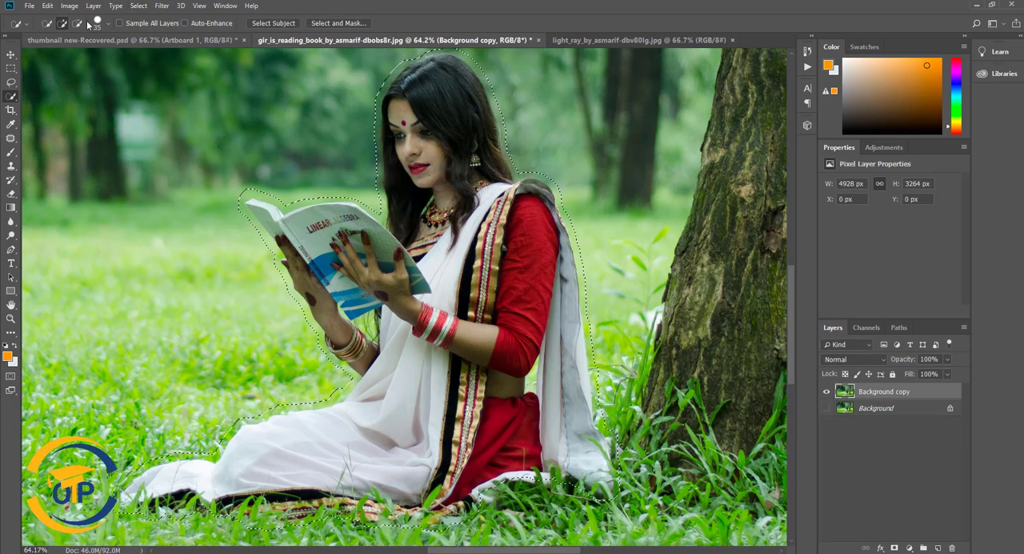
click(94, 6)
mouse_move(136, 18)
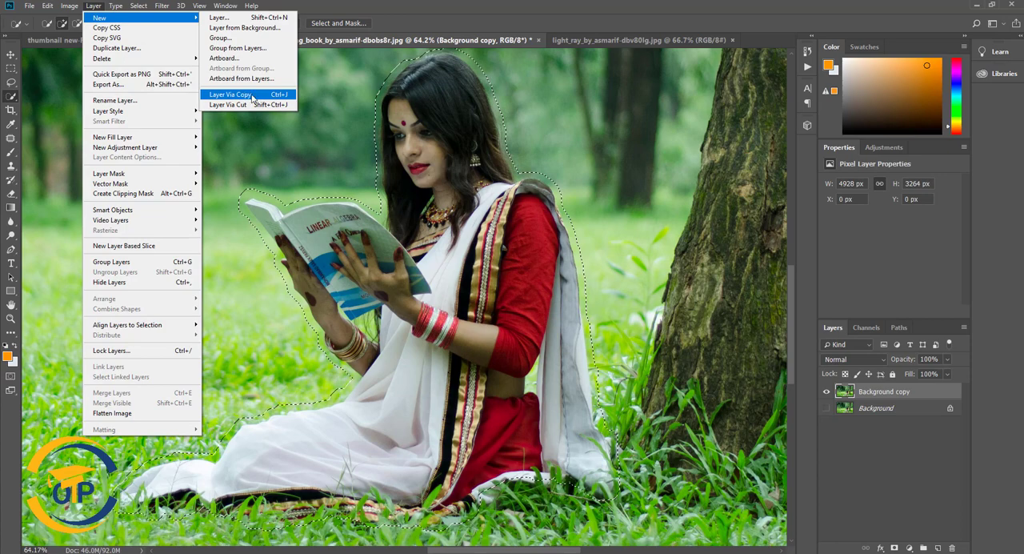
click(252, 97)
click(826, 408)
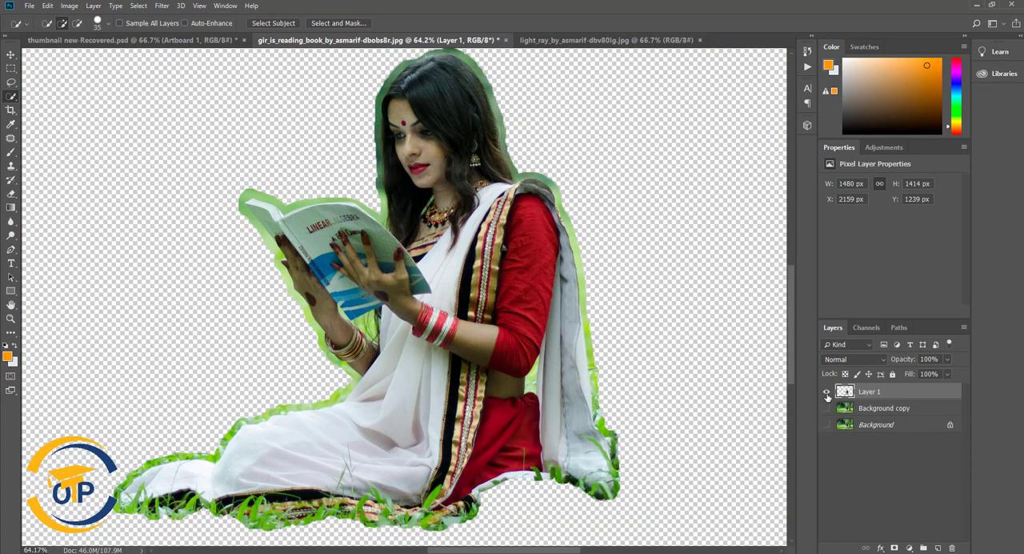
click(826, 411)
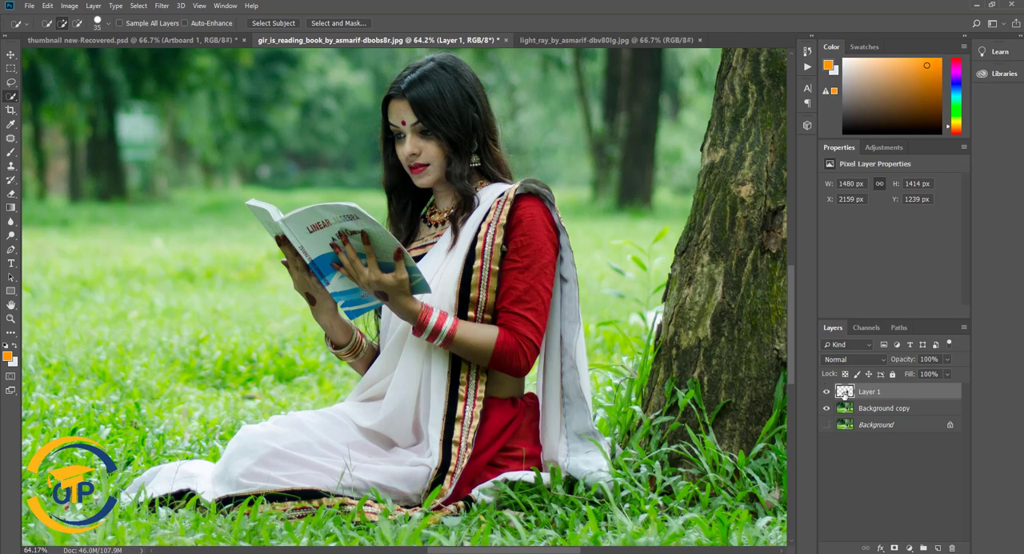
- Hide Layer 1 and fill its loaded outline on Background copy with Content-Aware, Normal mode, 100% opacity
ctrl+click(845, 391)
click(826, 391)
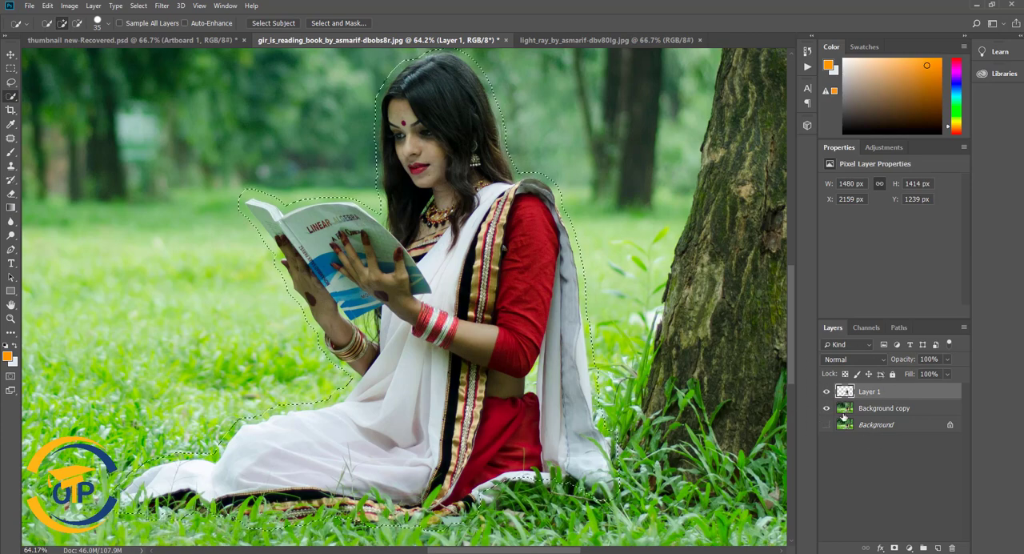
click(48, 6)
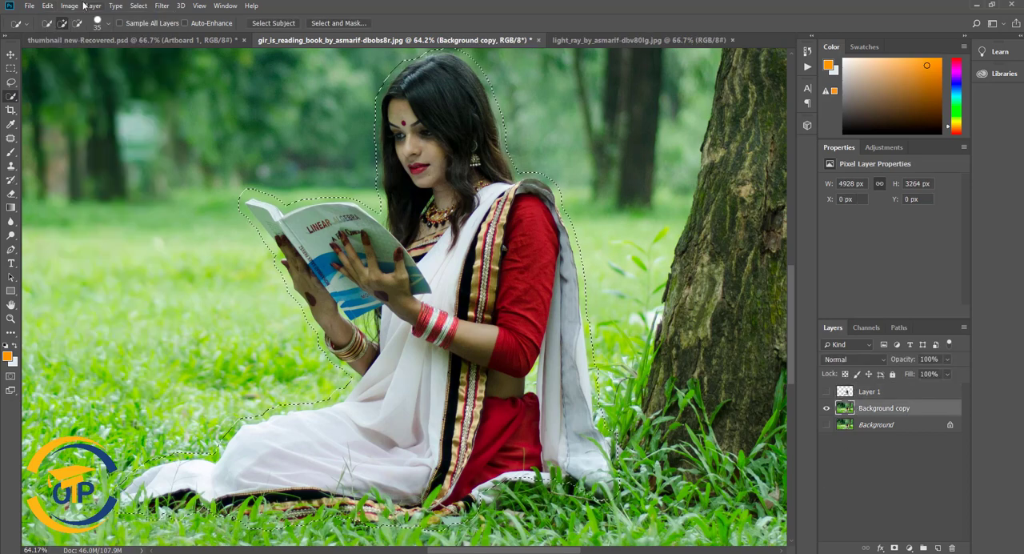
click(48, 7)
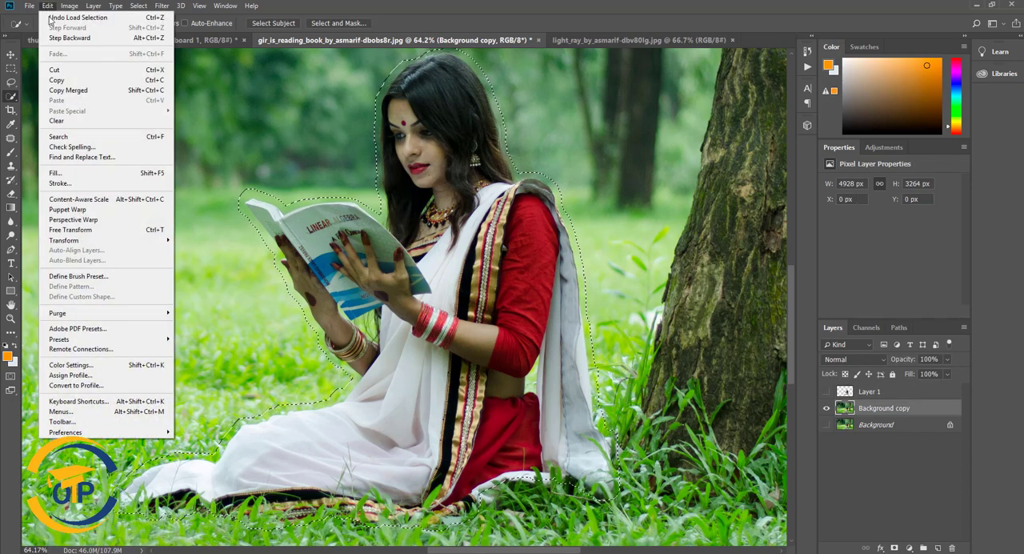
click(55, 173)
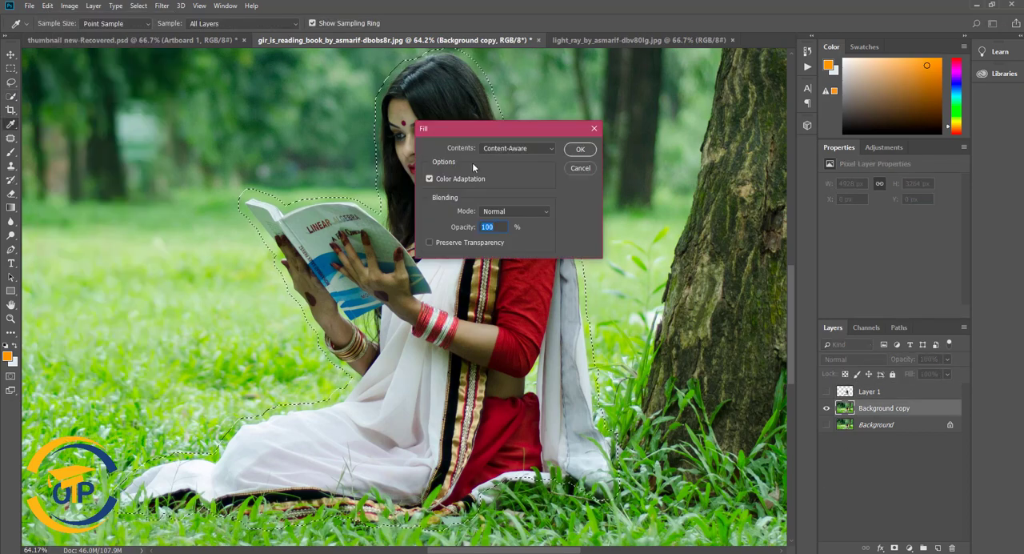
click(580, 149)
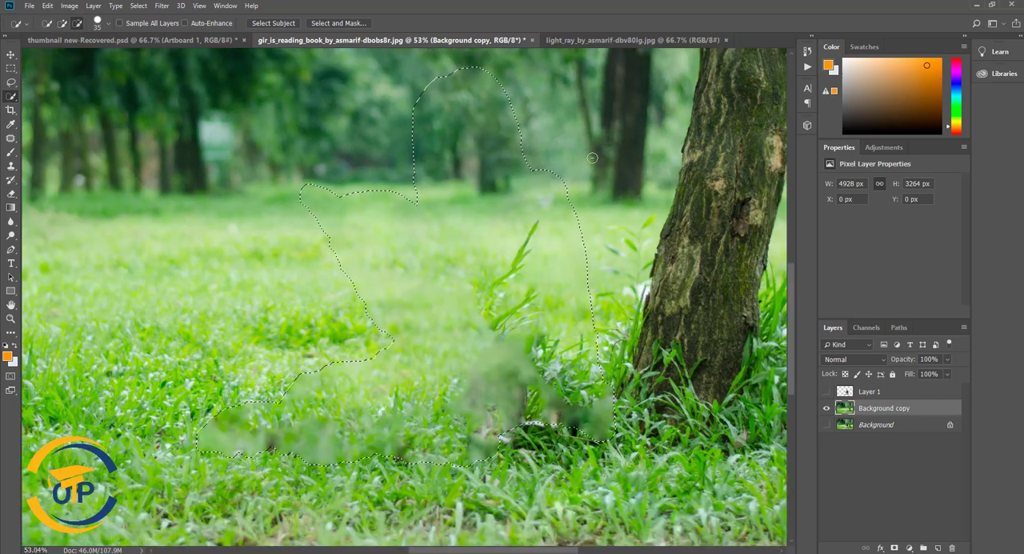
- Repeat the content-aware fill within the same selection on Background copy to improve the filled area
scroll(592, 158, down, 3)
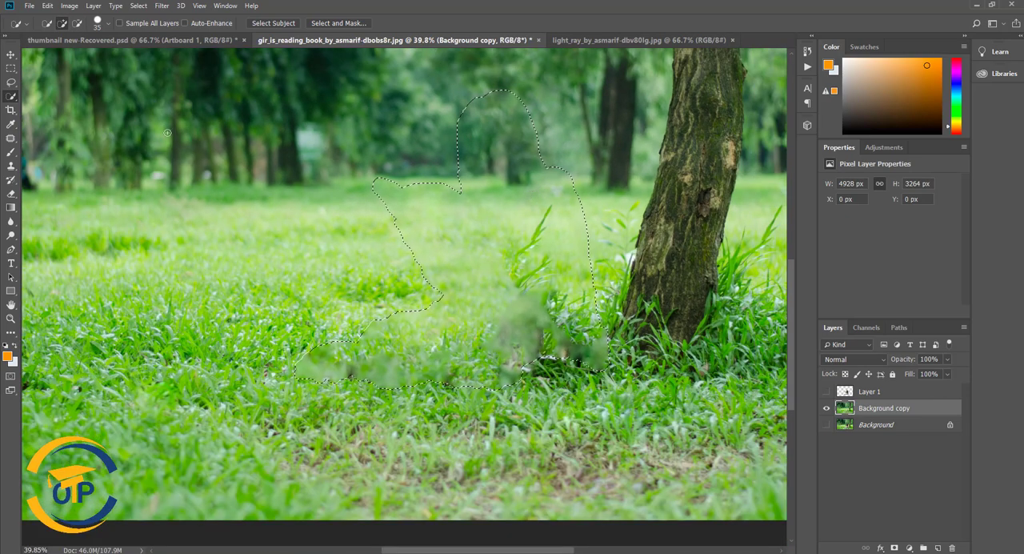
click(53, 8)
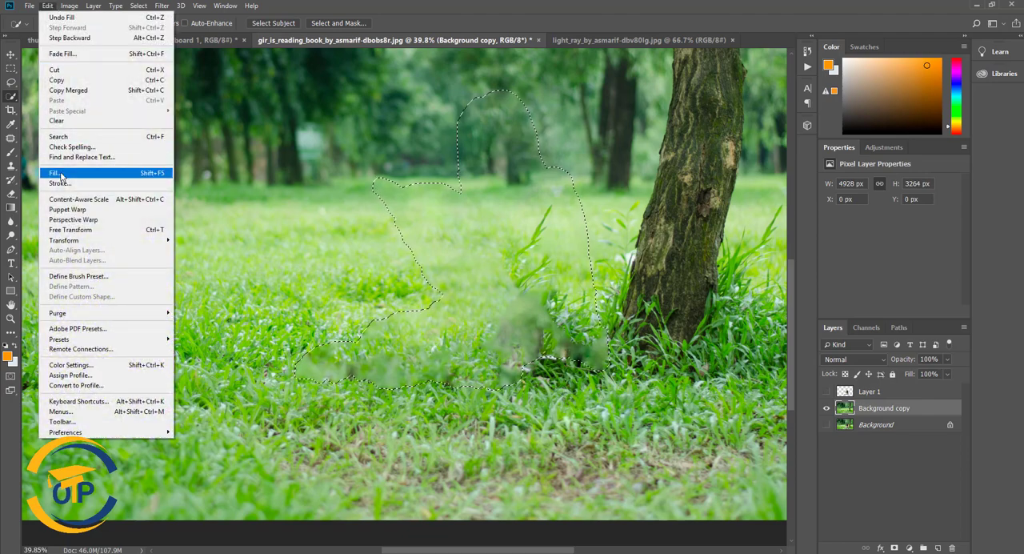
click(72, 175)
click(588, 149)
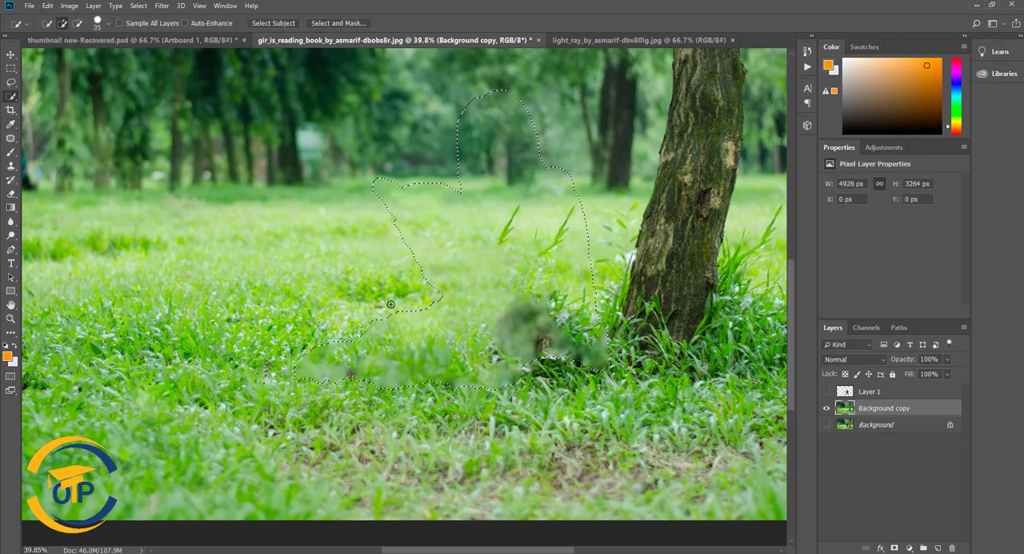
- Clear the selection around the area where the woman was removed
right_click(12, 137)
click(60, 137)
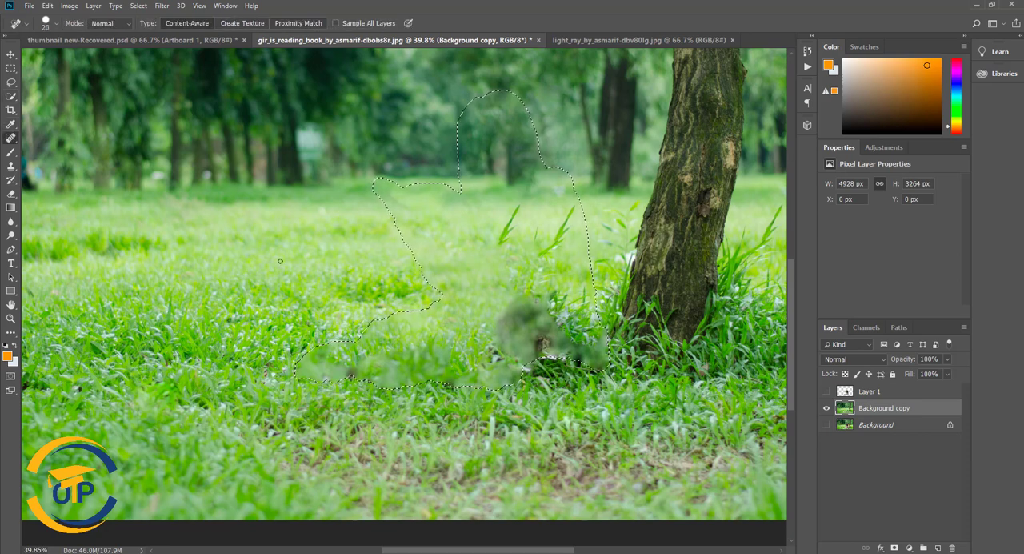
click(138, 5)
click(152, 27)
- Replace the blurry smudges in the grass beside the tree base with clean grass using the Patch tool
right_click(11, 137)
click(56, 159)
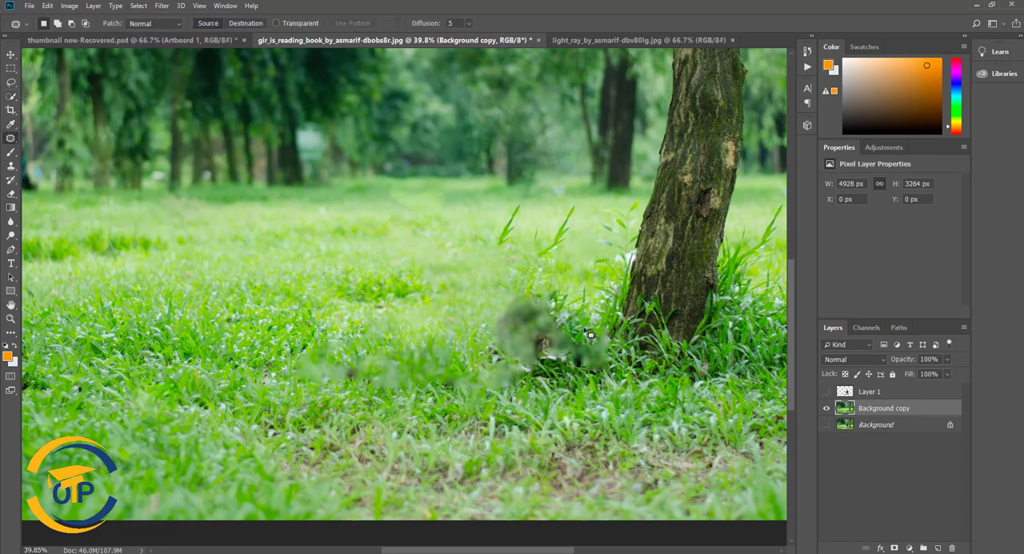
mouse_move(485, 382)
mouse_down()
mouse_move(619, 352)
mouse_move(272, 392)
mouse_up()
mouse_move(373, 331)
mouse_down()
mouse_move(367, 399)
mouse_move(332, 324)
mouse_move(128, 333)
mouse_up()
key(ctrl+d)
mouse_move(319, 336)
mouse_down()
mouse_move(295, 363)
mouse_move(264, 320)
mouse_move(186, 326)
mouse_up()
key(ctrl+d)
- Patch out the stray tall grass blades in the lawn beside the trunk, using nearby clean grass
scroll(364, 385, up, 3)
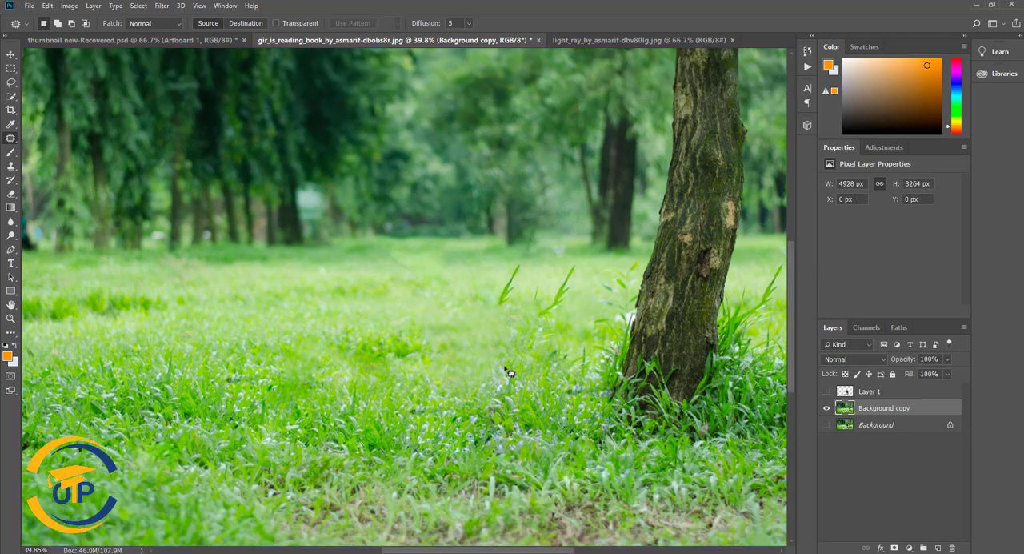
mouse_move(530, 253)
mouse_down()
mouse_move(460, 321)
mouse_move(572, 264)
mouse_move(446, 363)
mouse_up()
key(ctrl+d)
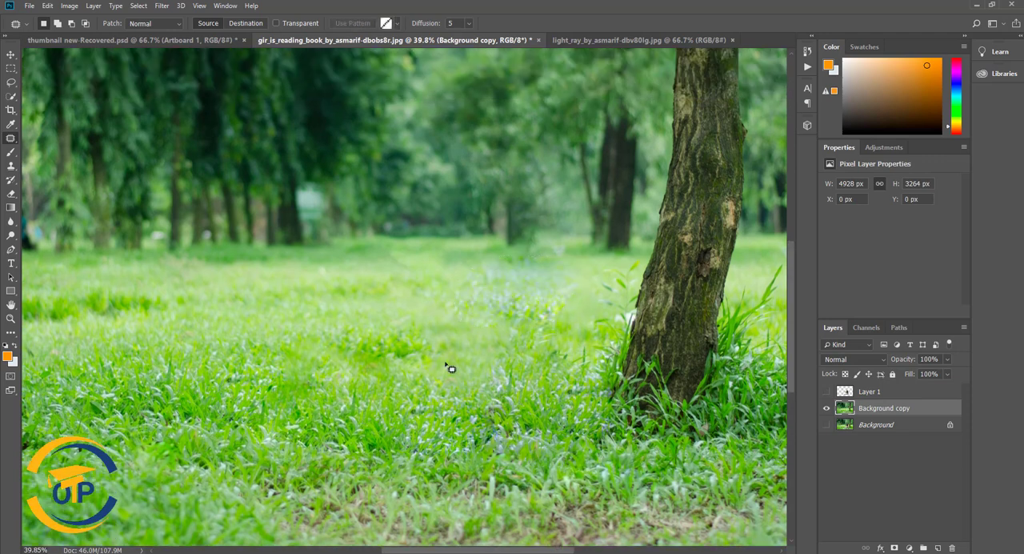
- Patch out the bluish, smudged spots in the lawn beside the trunk and below the distant trees, using nearby clean grass
drag(540, 323, 536, 318)
drag(528, 303, 393, 312)
key(ctrl+d)
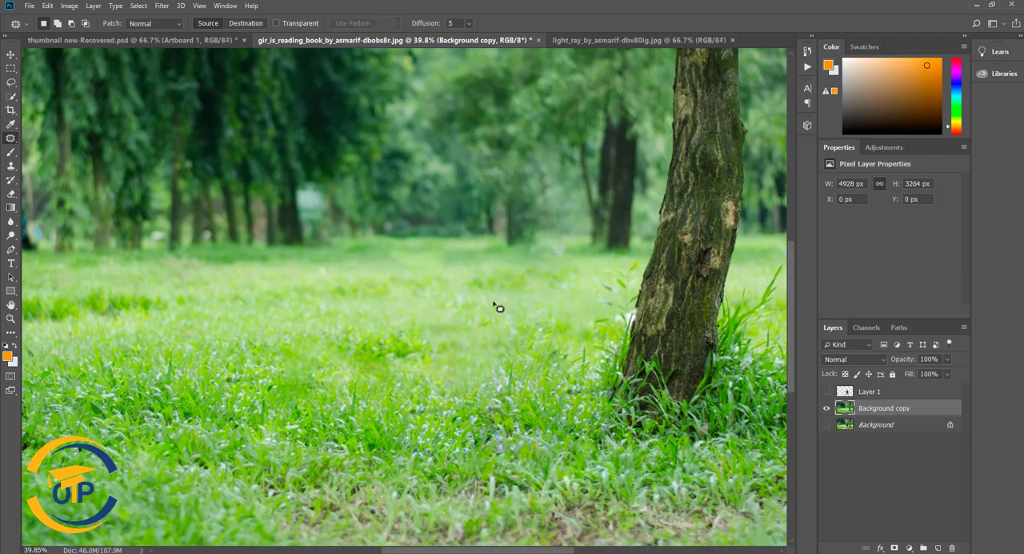
mouse_move(471, 264)
mouse_down()
mouse_move(489, 291)
mouse_move(485, 280)
mouse_up()
key(ctrl+d)
scroll(519, 327, down, 2)
scroll(518, 328, down, 8)
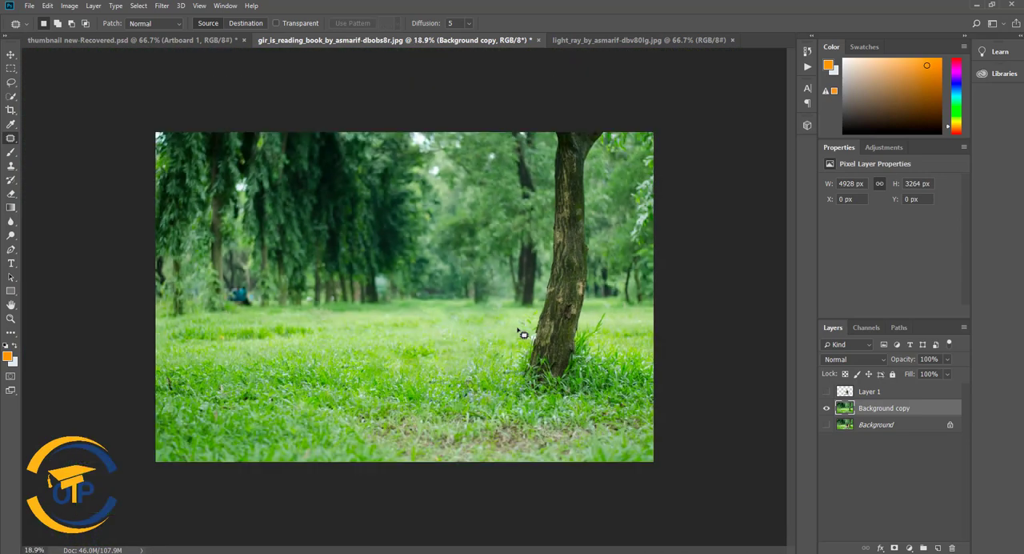
scroll(517, 328, up, 1)
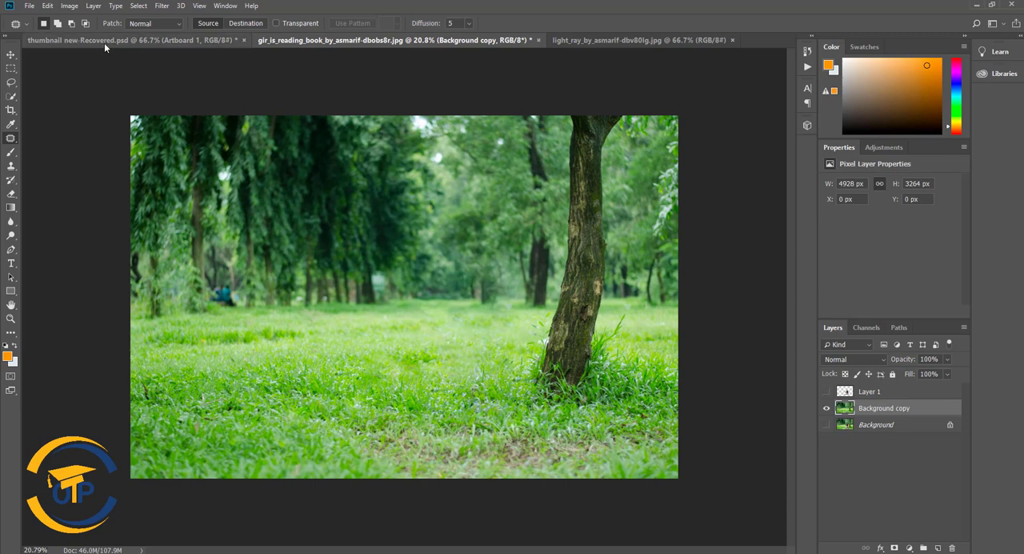
- Start a Tilt-Shift blur on Background copy at 0 px, centring the focus band on the foreground grass and stretching its transition toward the treetops
click(15, 54)
click(162, 7)
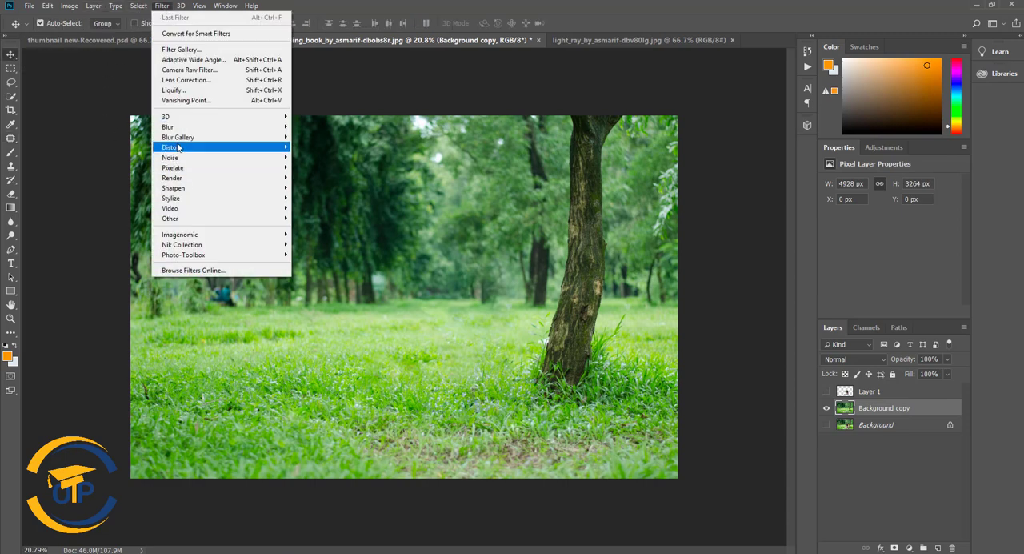
mouse_move(192, 128)
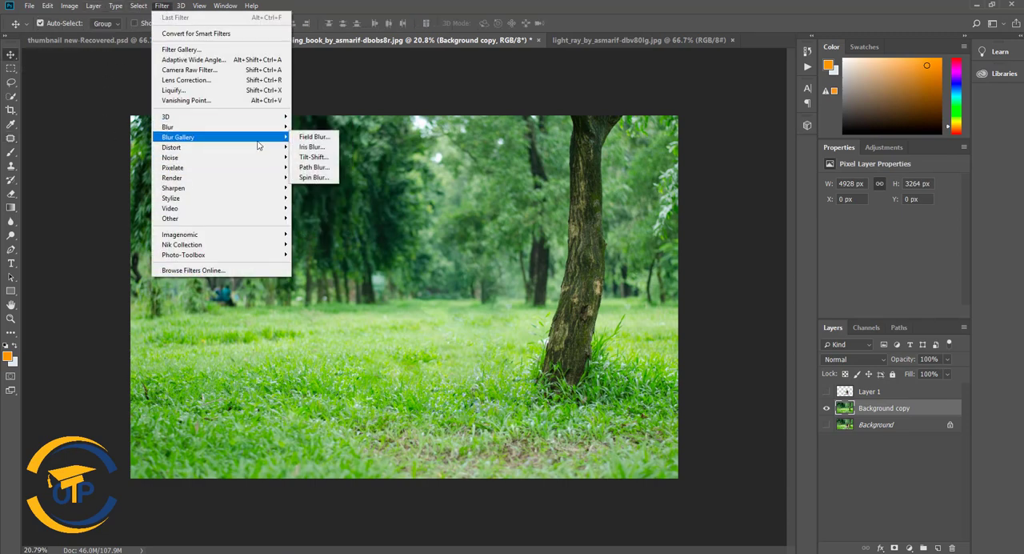
click(312, 158)
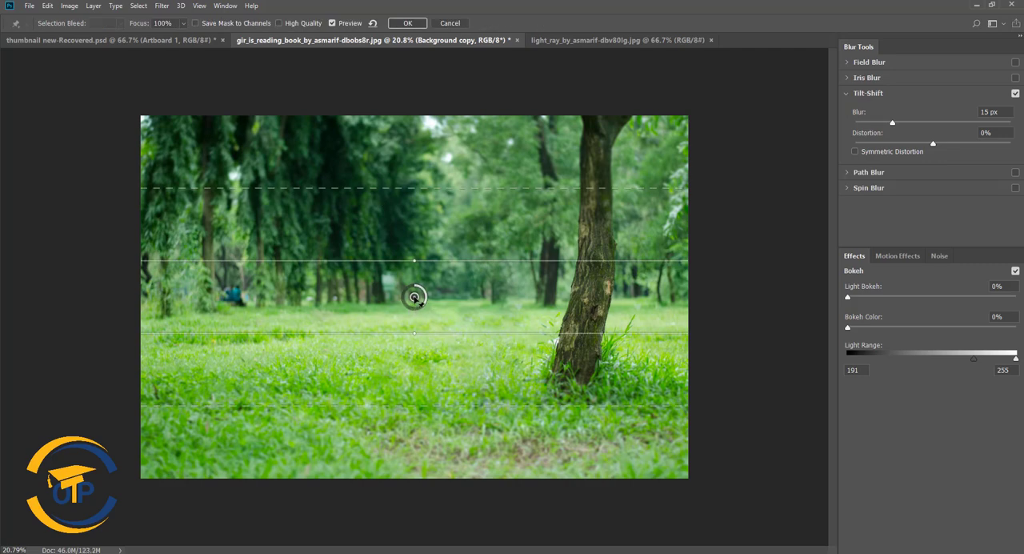
drag(413, 296, 426, 352)
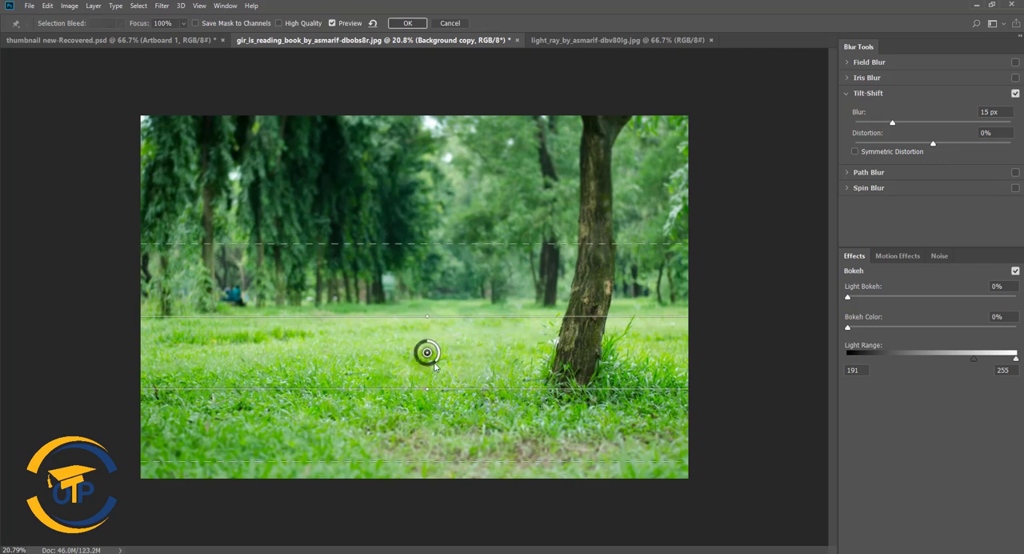
drag(436, 365, 423, 412)
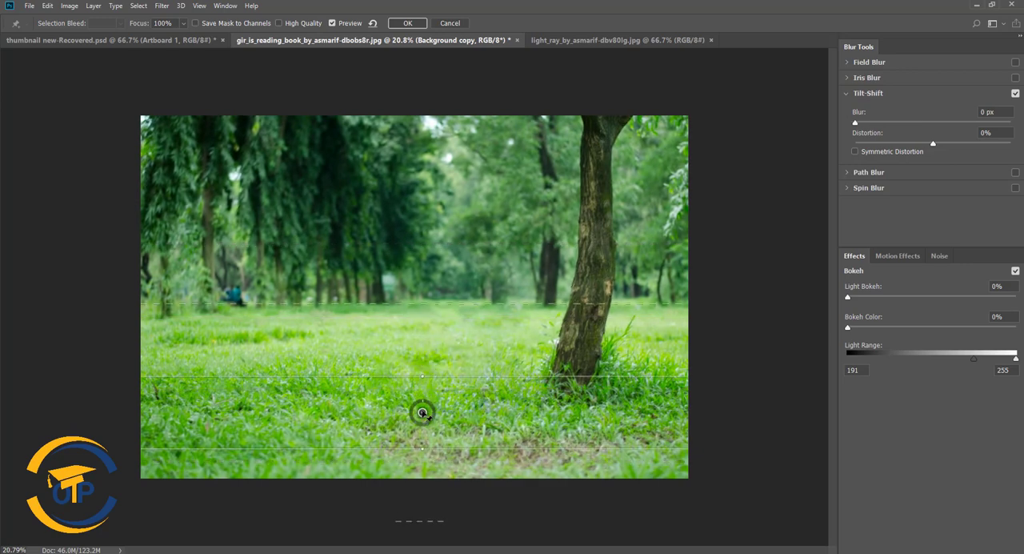
drag(428, 456, 422, 480)
drag(423, 308, 431, 179)
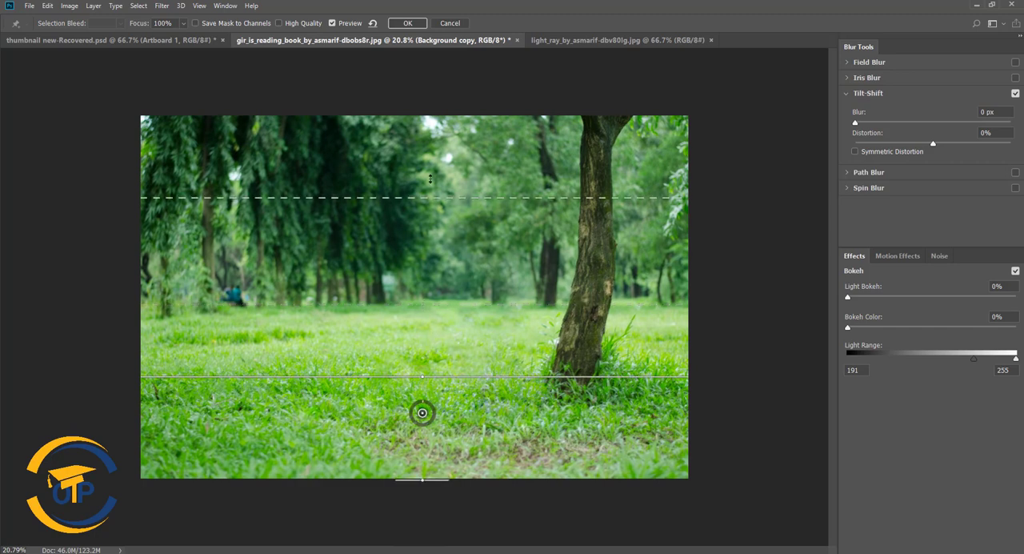
- Lower the focus centre to the grass near the image's bottom edge and set the tilt-shift blur to 100 px
drag(855, 122, 840, 107)
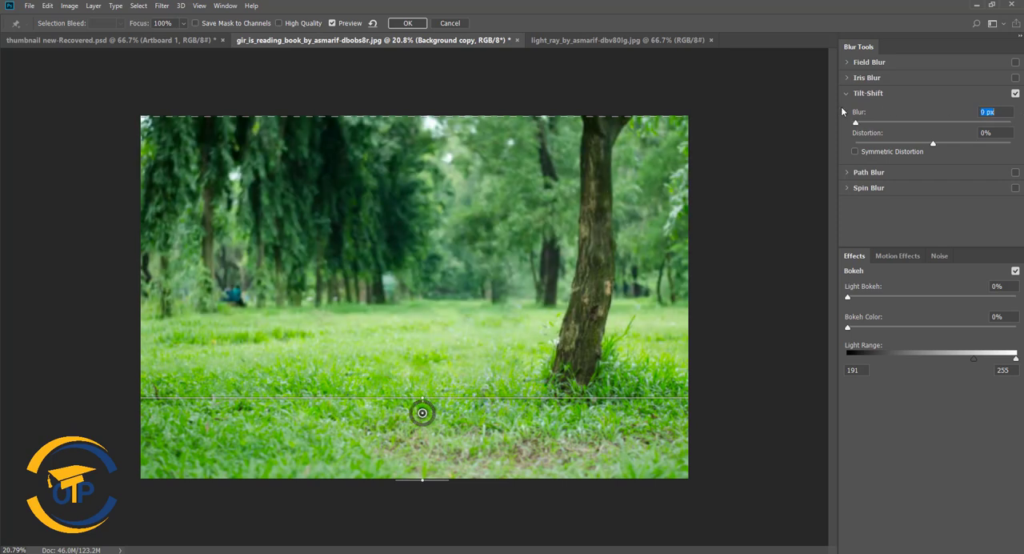
drag(434, 414, 420, 465)
drag(933, 123, 959, 124)
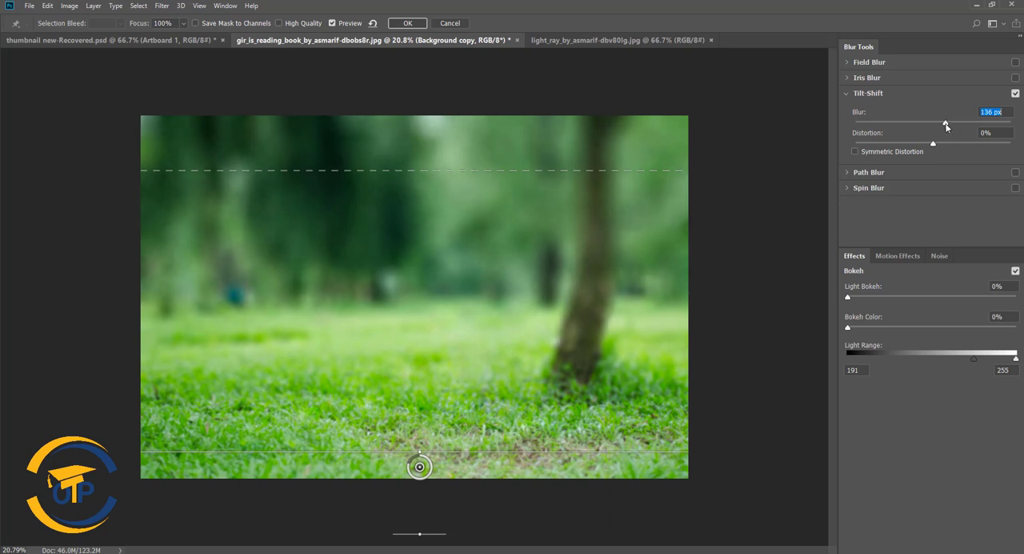
drag(947, 125, 936, 124)
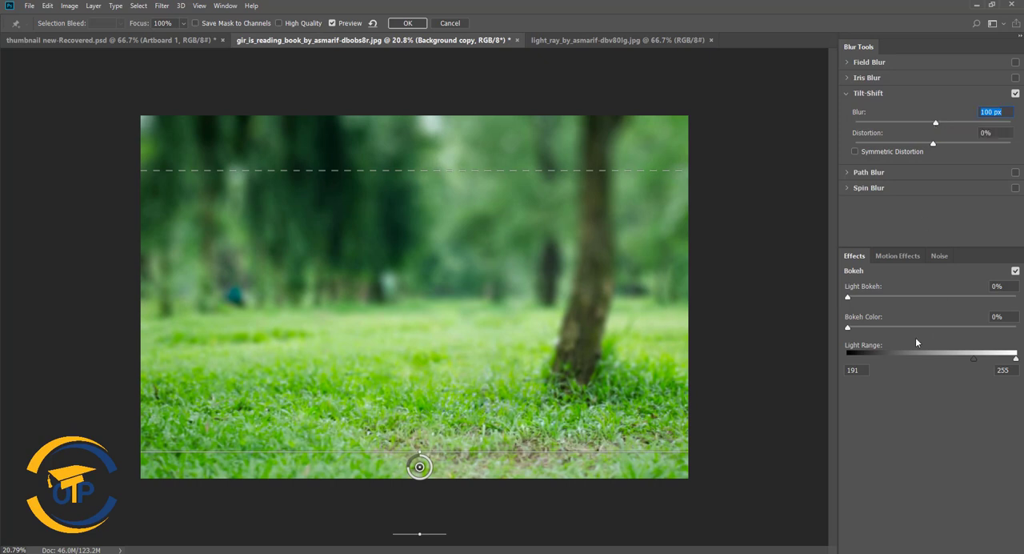
- Add bokeh highlights to the blurred background by raising Light Bokeh and setting Bokeh Color to 20%
drag(869, 299, 945, 297)
drag(848, 327, 1018, 328)
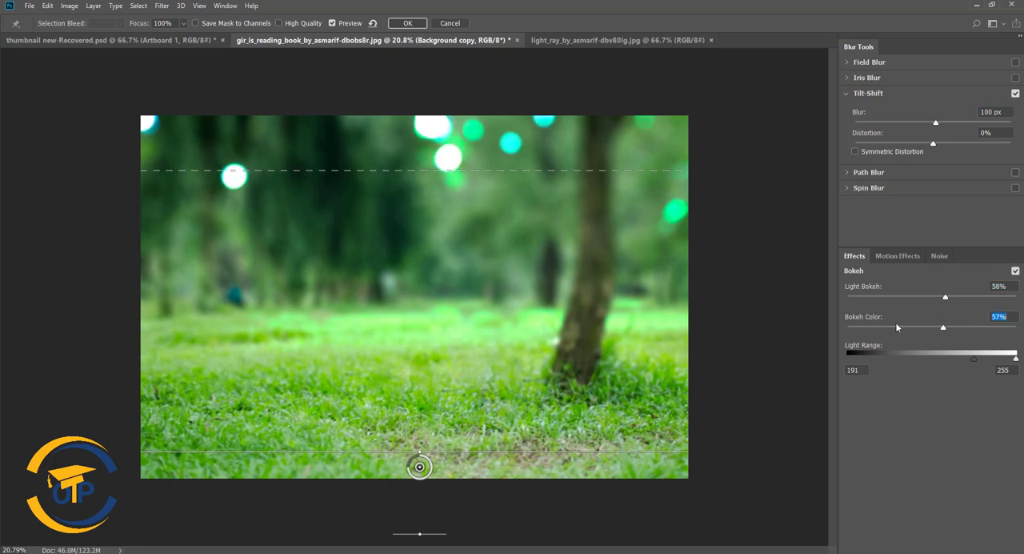
drag(896, 326, 883, 330)
drag(931, 297, 960, 299)
- Try the grain noise color, and fine-tune Light Bokeh to 59% and Bokeh Color to 21%
click(897, 256)
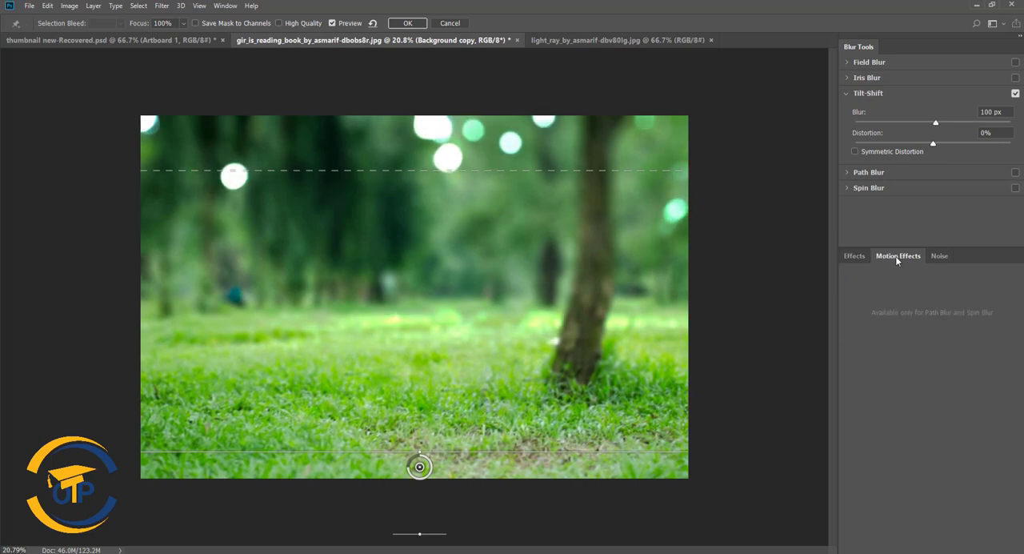
click(940, 256)
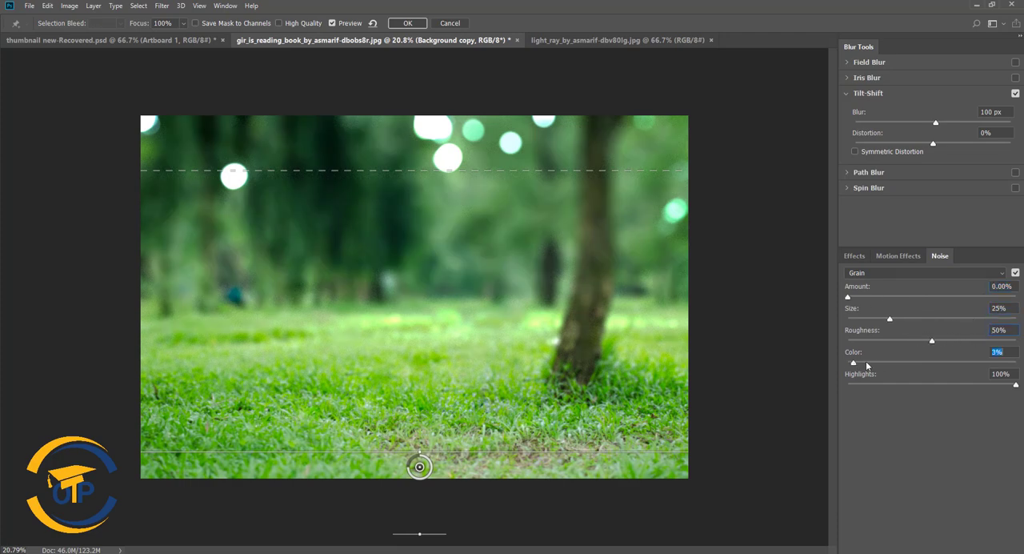
mouse_move(865, 364)
mouse_down()
mouse_move(886, 361)
mouse_move(859, 364)
mouse_up()
click(856, 256)
drag(955, 298, 942, 303)
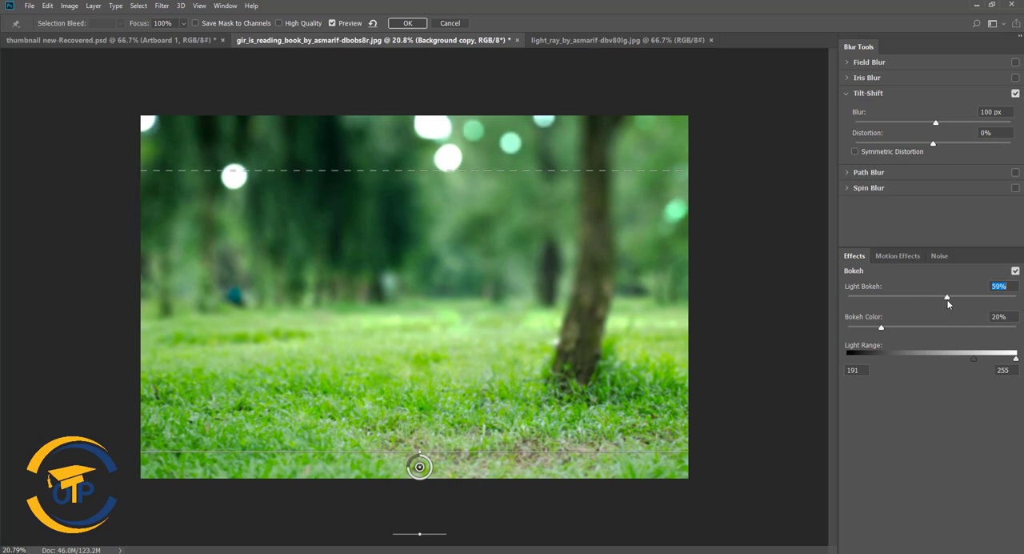
drag(881, 327, 917, 329)
- Try a 29% distortion with Symmetric Distortion on the tilt-shift blur, and reset the distortion to 0%
drag(936, 122, 950, 147)
click(854, 151)
mouse_move(954, 144)
mouse_down()
mouse_move(942, 145)
mouse_move(954, 133)
mouse_up()
click(863, 151)
text(00)
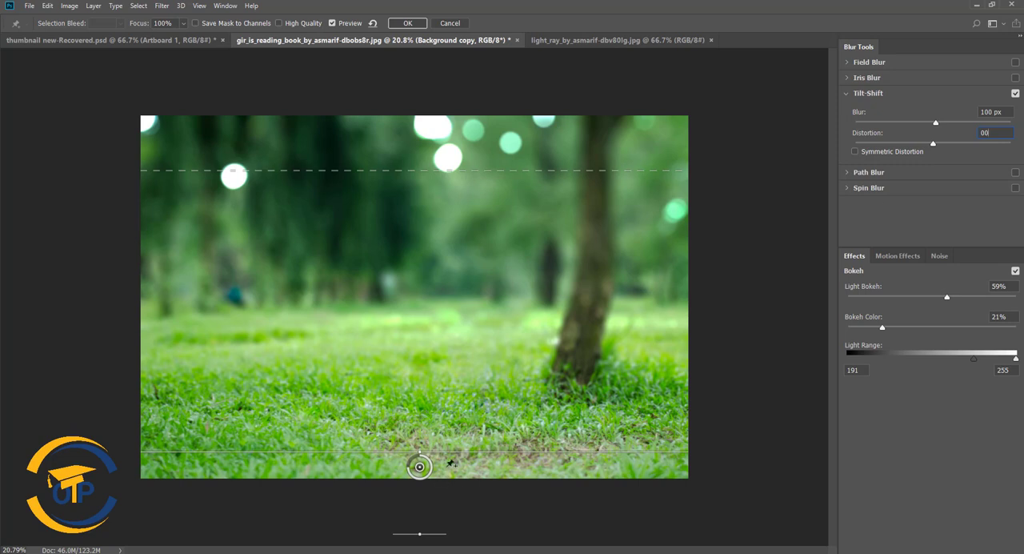
- Set the tilt-shift blur to 103 px, apply it, and briefly show Layer 1 to check the woman against the background
drag(941, 123, 937, 124)
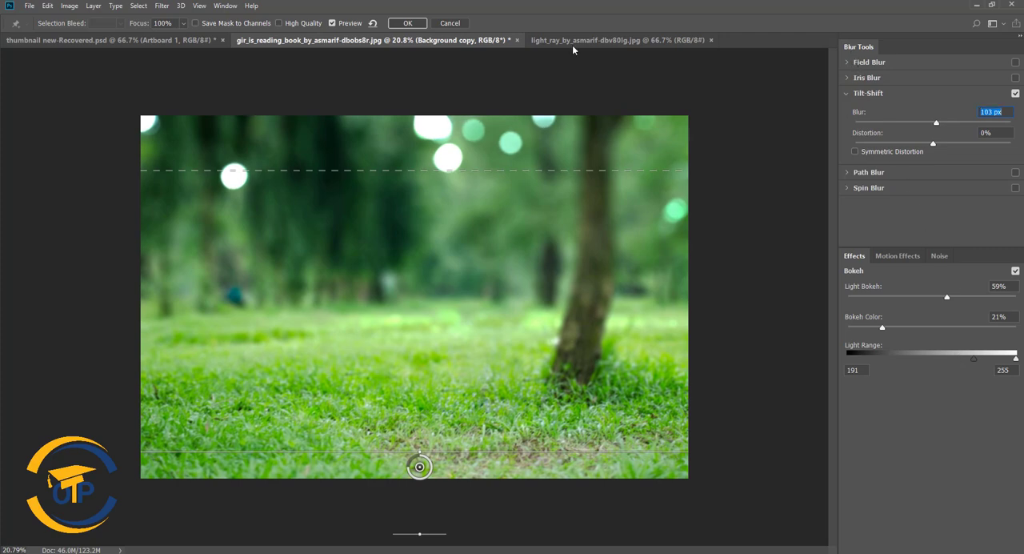
click(402, 23)
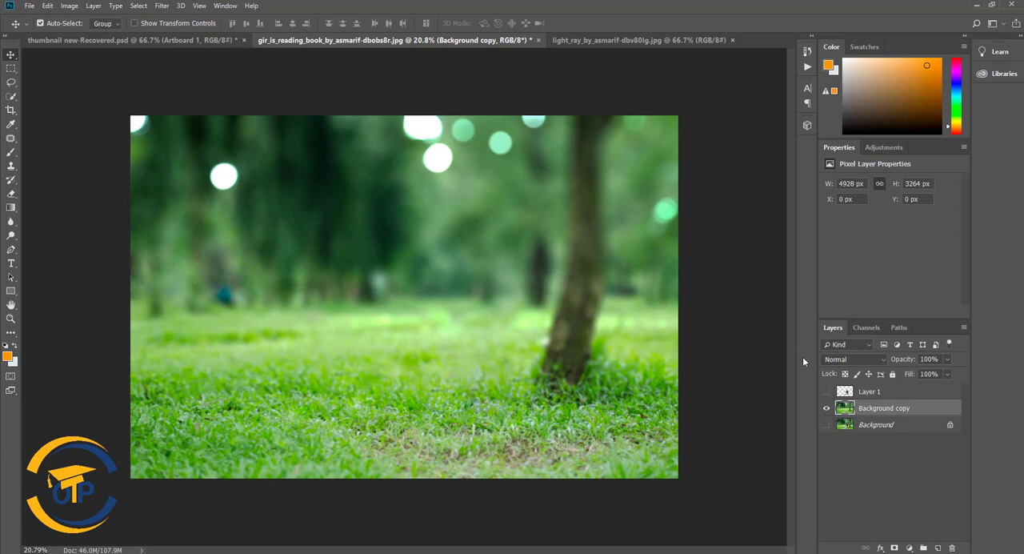
click(827, 393)
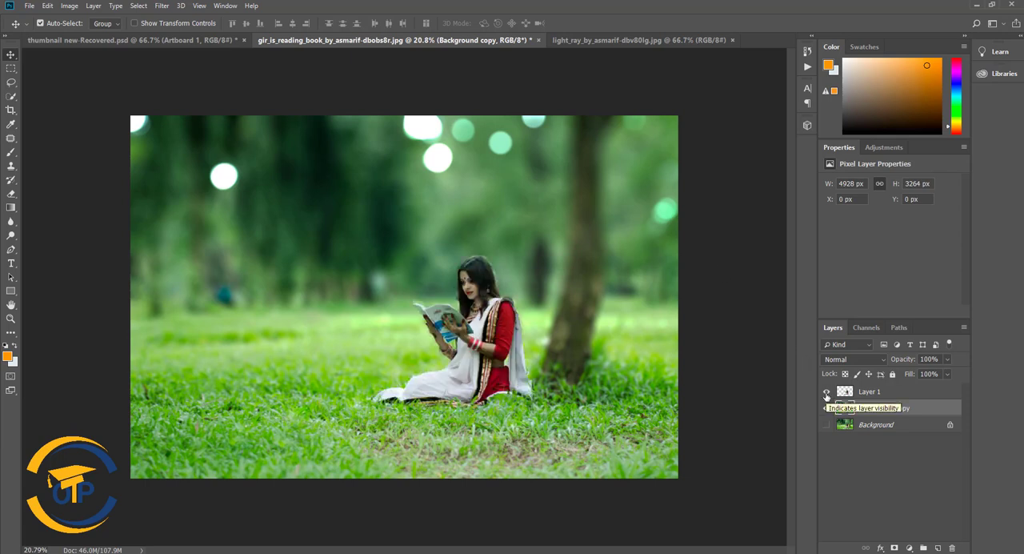
click(826, 392)
- Open the Camera Raw Filter on Background copy and set Temperature to +7 and Tint to -10
click(162, 5)
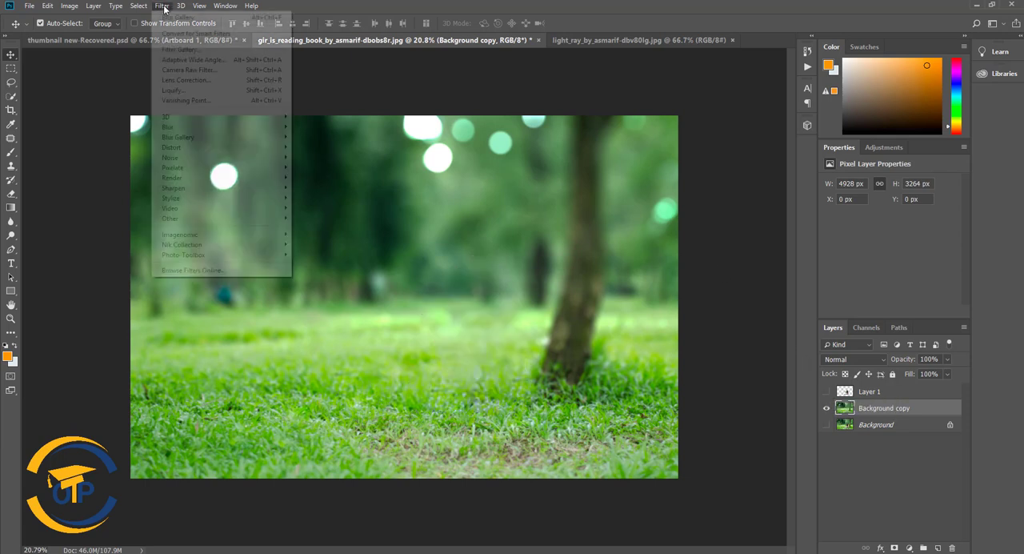
click(176, 73)
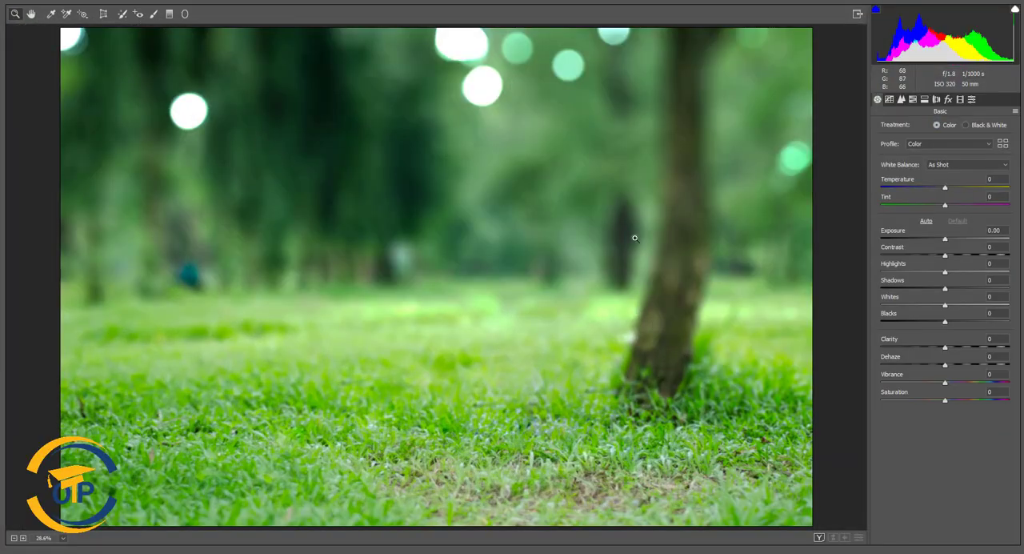
mouse_move(947, 191)
mouse_down()
mouse_move(957, 191)
mouse_move(922, 192)
mouse_move(965, 190)
mouse_move(917, 192)
mouse_move(996, 203)
mouse_move(930, 207)
mouse_move(952, 192)
mouse_up()
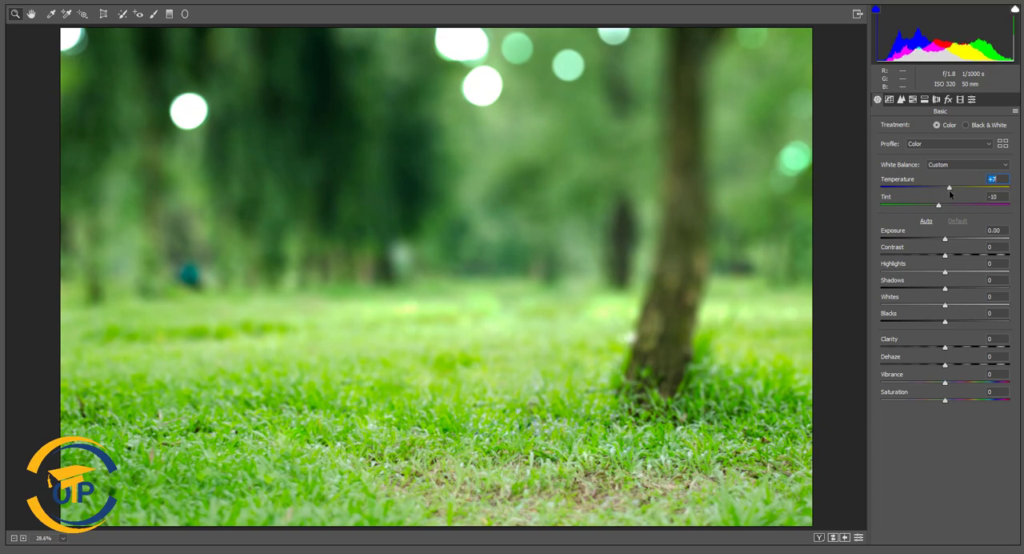
- Set Exposure +0.05, Contrast +8, Highlights +10, Shadows +3, Whites -5, Blacks +10, Clarity +2, Dehaze +7, Vibrance +50 and Saturation +25
drag(944, 239, 963, 404)
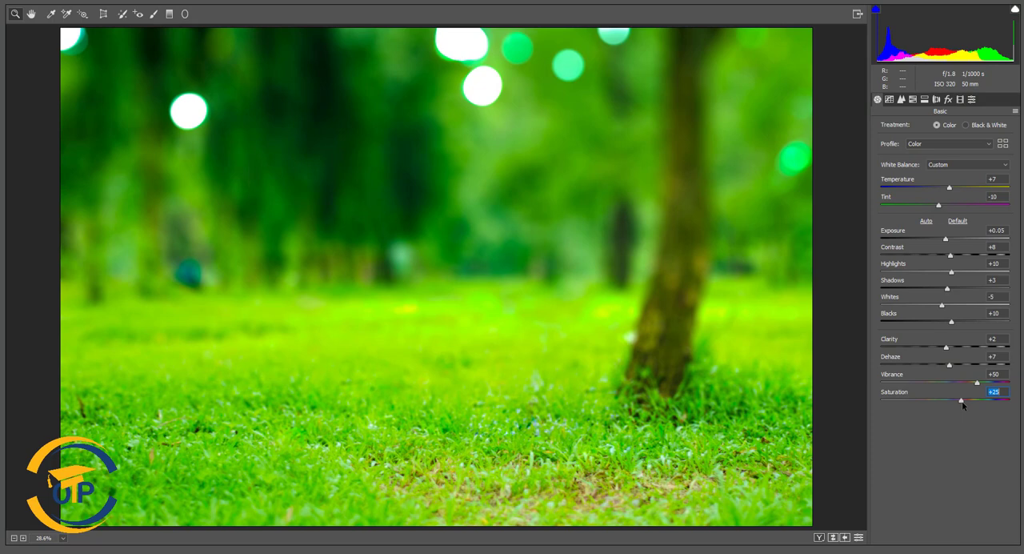
- Adjust the blue channel's point tone curve at its shadow end and midpoint
click(890, 100)
click(932, 165)
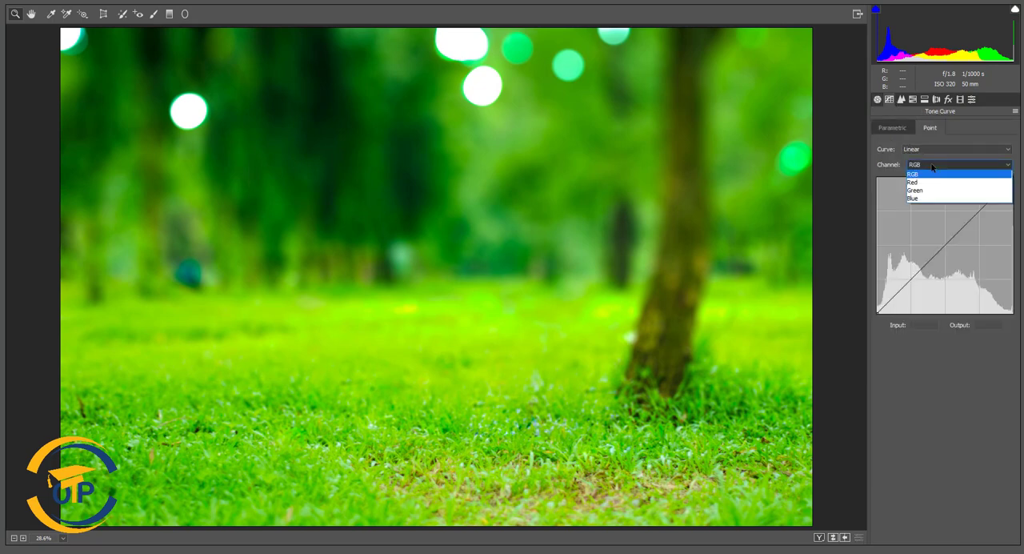
click(930, 198)
mouse_move(878, 319)
mouse_down()
mouse_move(874, 293)
mouse_move(877, 309)
mouse_move(915, 320)
mouse_move(863, 310)
mouse_move(874, 315)
mouse_up()
mouse_move(944, 246)
mouse_down()
mouse_move(929, 237)
mouse_move(960, 267)
mouse_move(931, 235)
mouse_move(948, 249)
mouse_up()
- Try lowering the green channel's curve midpoint, and set the red channel's midpoint to input 124, output 127
click(957, 164)
click(944, 184)
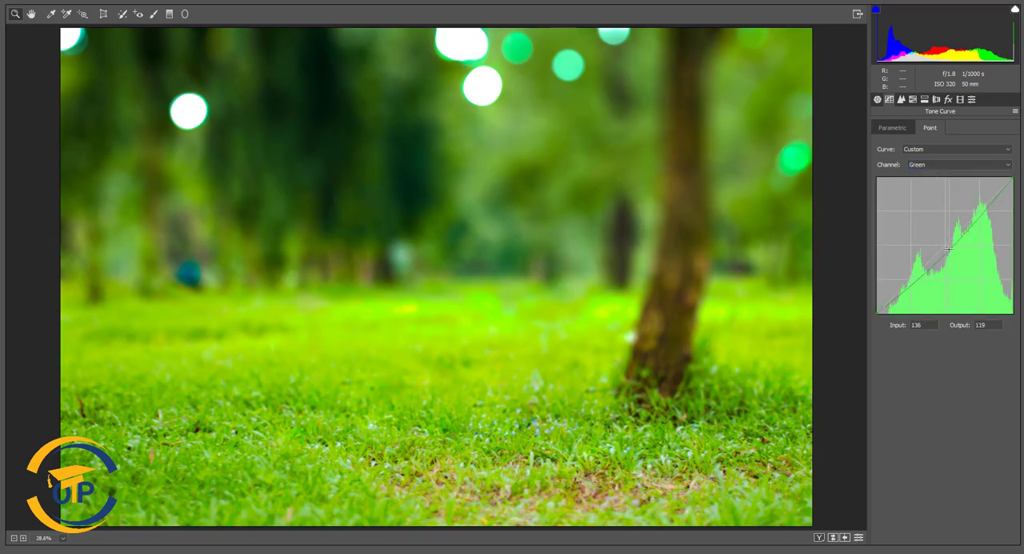
click(958, 164)
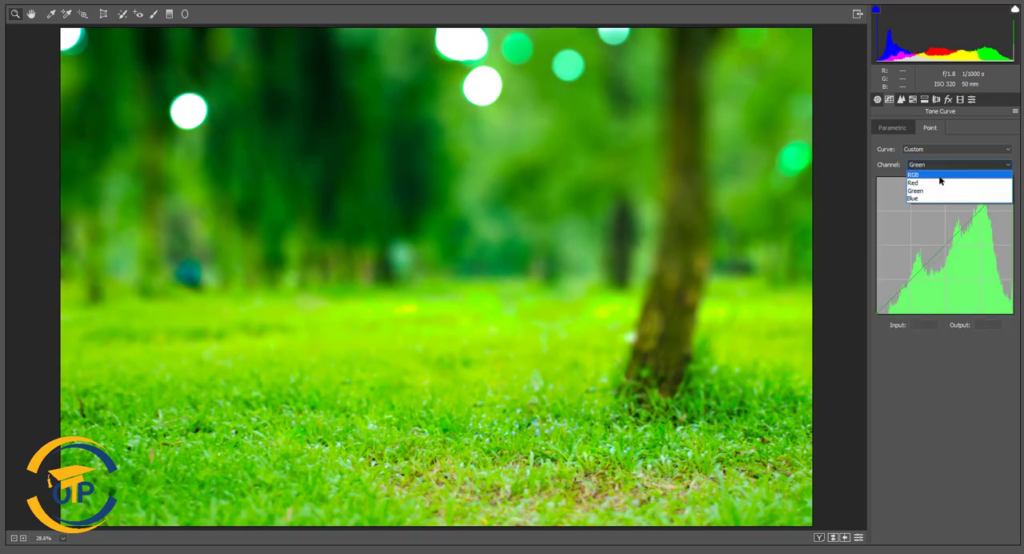
click(943, 178)
mouse_move(950, 230)
mouse_down()
mouse_move(937, 242)
mouse_move(954, 252)
mouse_move(943, 245)
mouse_up()
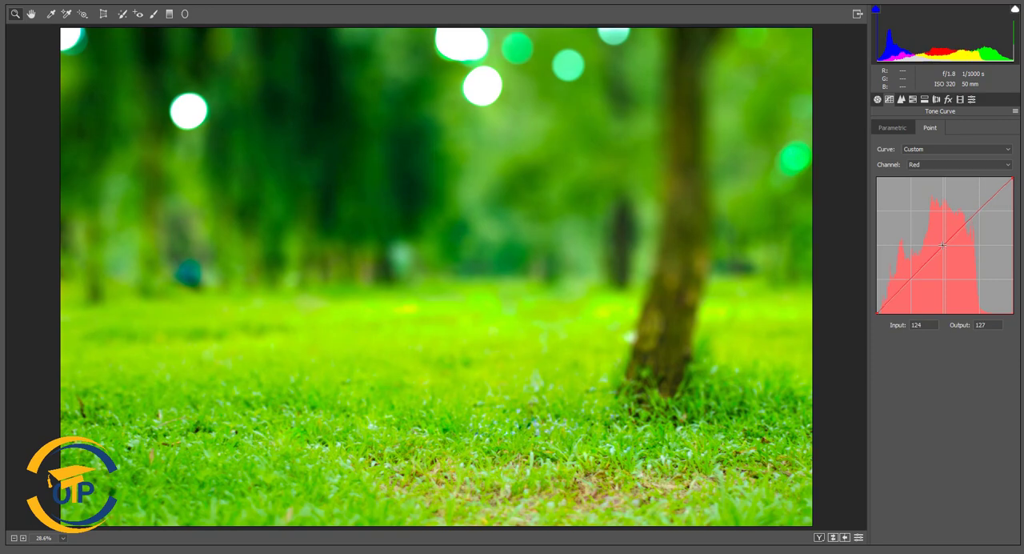
- Try HSL luminance values of +55 for Yellows, +38 for Greens and +21 for Aquas, and undo the adjustment
click(901, 99)
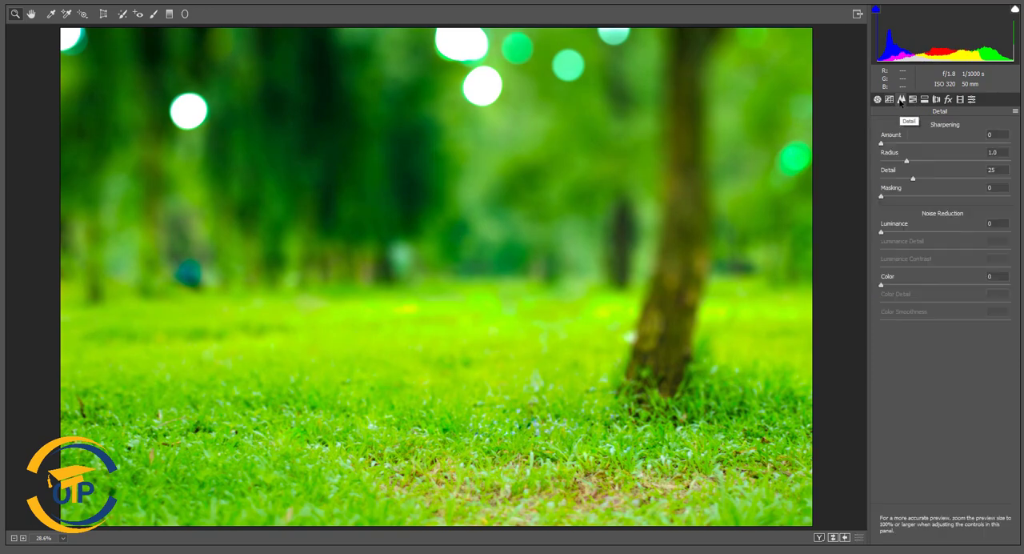
click(913, 99)
drag(945, 201, 968, 222)
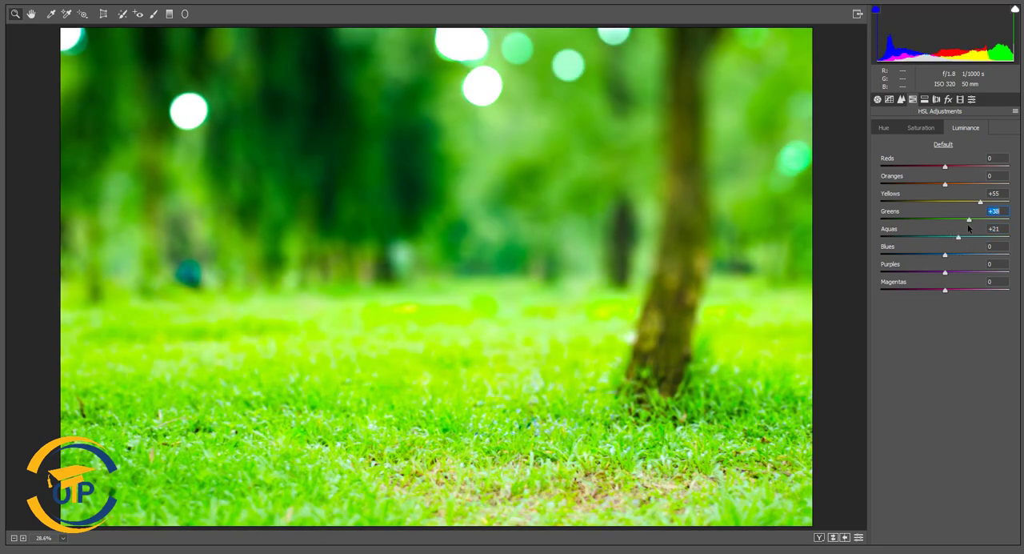
key(ctrl+z)
- Try changing the HSL saturation of Blues and Yellows, and test the hue adjustments
click(921, 128)
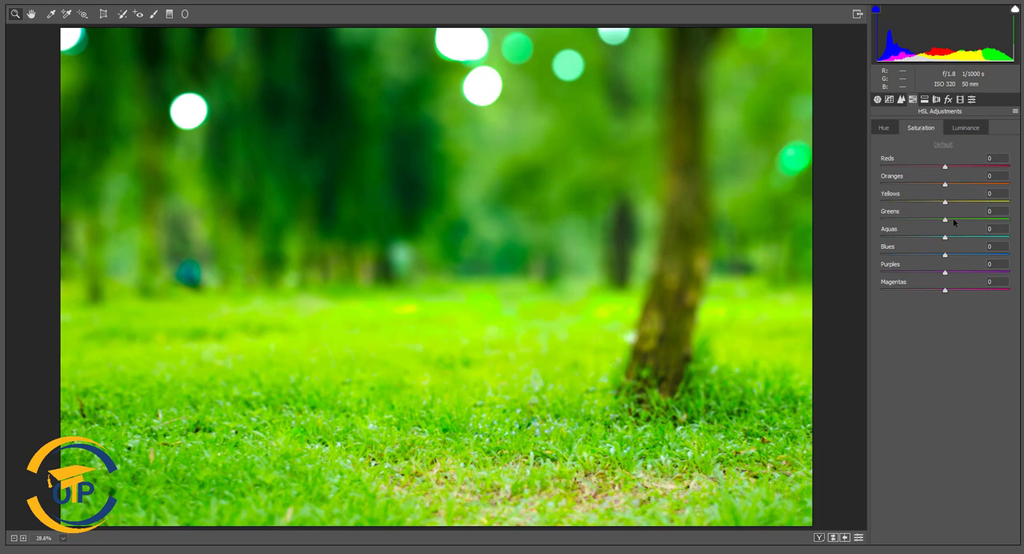
mouse_move(945, 256)
mouse_down()
mouse_move(931, 257)
mouse_move(948, 257)
mouse_up()
key(ctrl+z)
drag(945, 201, 947, 213)
click(883, 128)
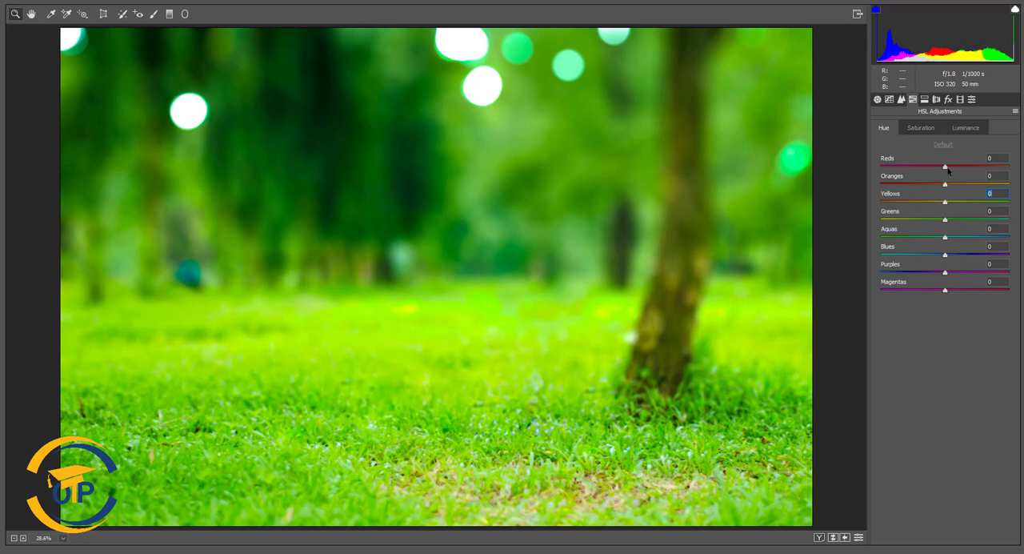
click(947, 168)
- Set the defringe Purple Amount to 1 with Purple Hue 33/66, and try the lens distortion and vignetting amounts
click(925, 100)
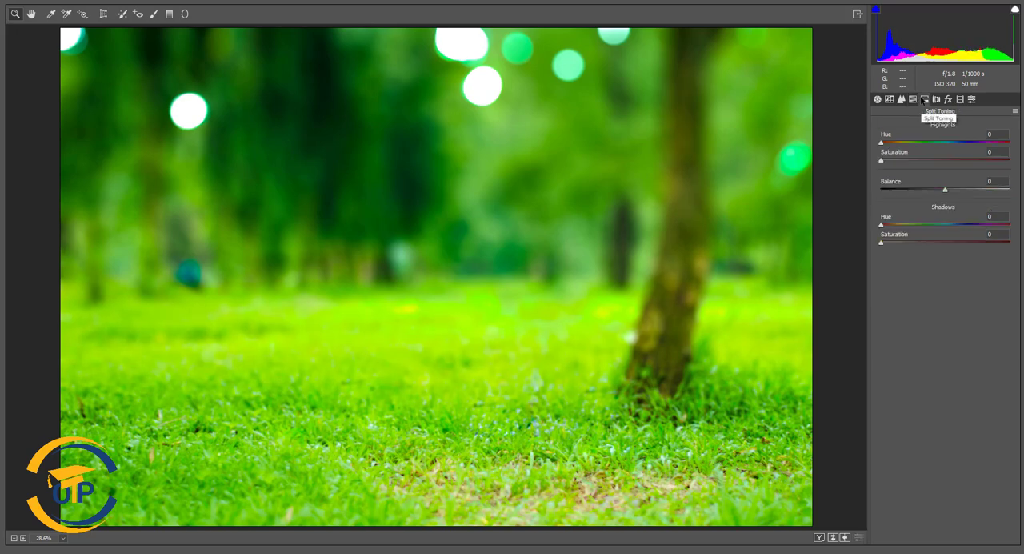
click(936, 99)
drag(920, 212, 967, 212)
drag(883, 194, 891, 196)
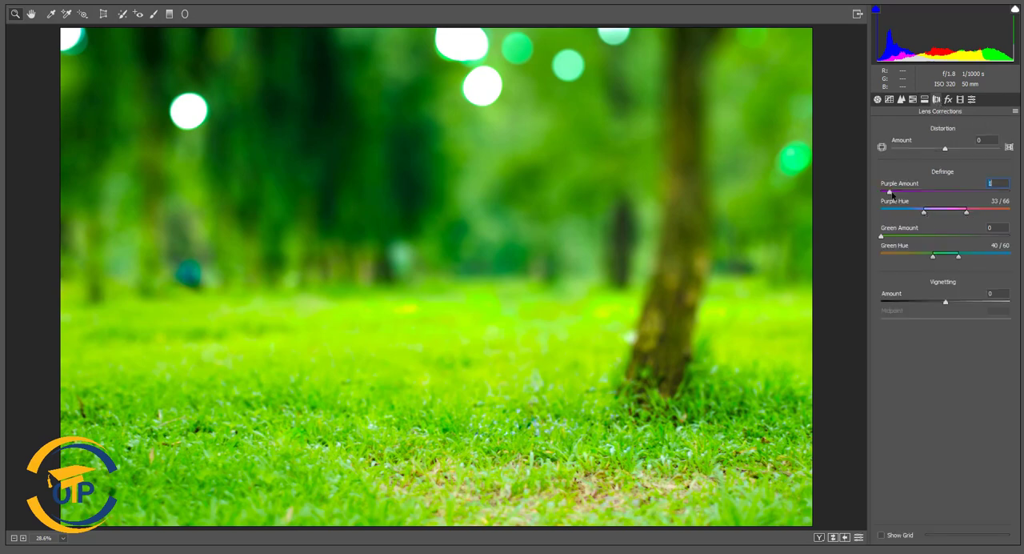
drag(945, 149, 954, 151)
key(ctrl+z)
drag(946, 302, 950, 302)
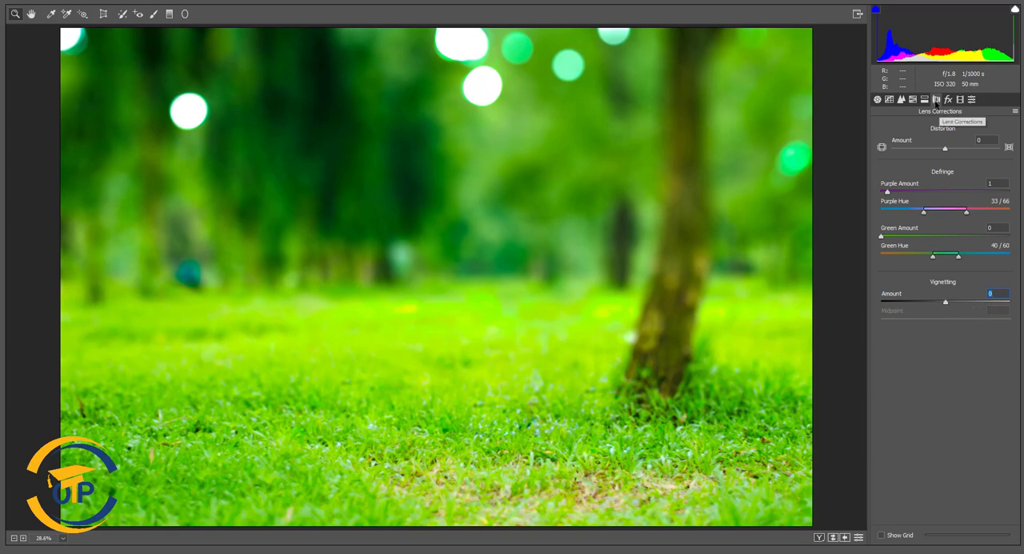
- Apply the Camera Raw adjustments to the Background copy layer and show Layer 1 with the woman again
click(948, 99)
click(960, 100)
click(974, 99)
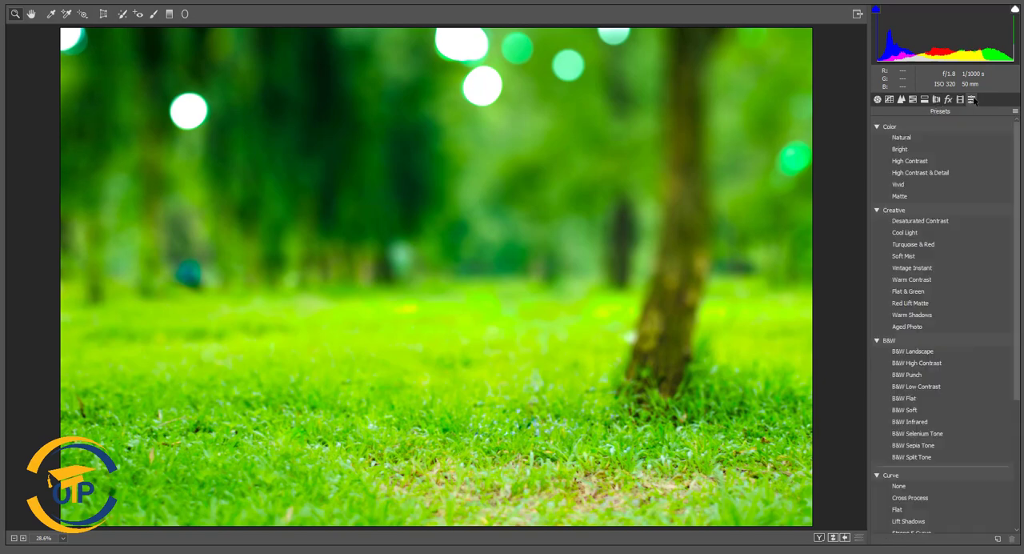
click(877, 100)
click(992, 549)
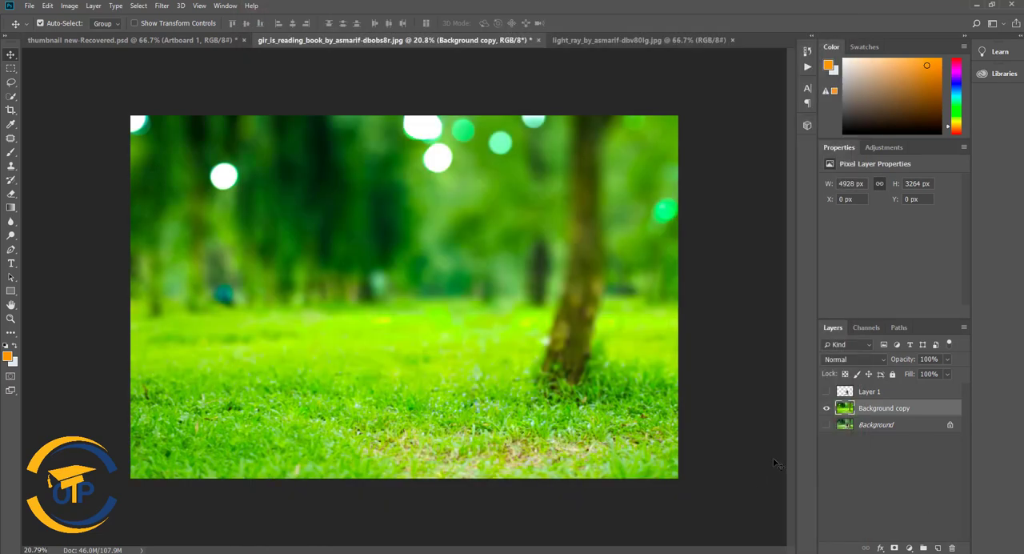
click(827, 392)
scroll(487, 404, up, 3)
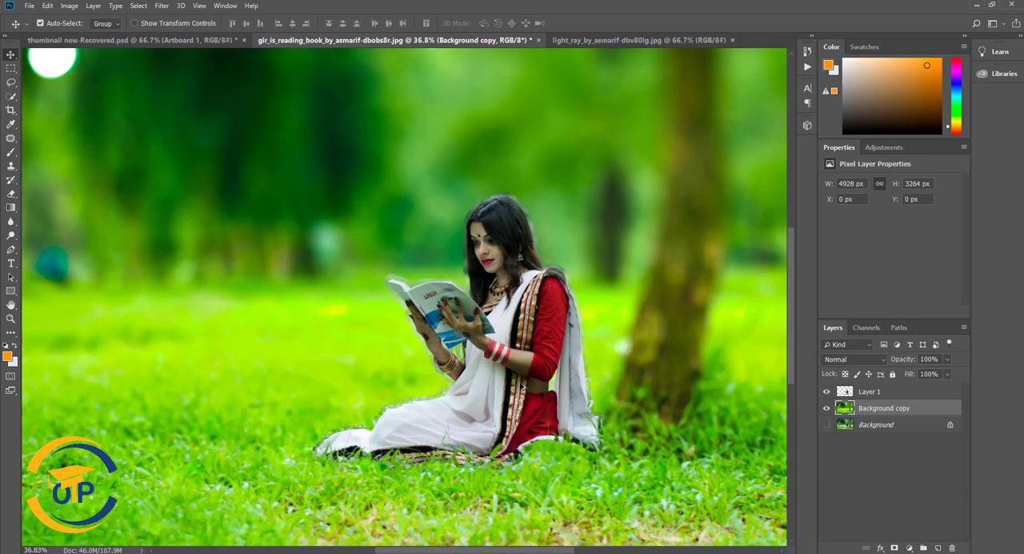
- Add a layer mask to Layer 1 and set up a soft round black brush of 46 px with 0% hardness
click(874, 393)
click(895, 549)
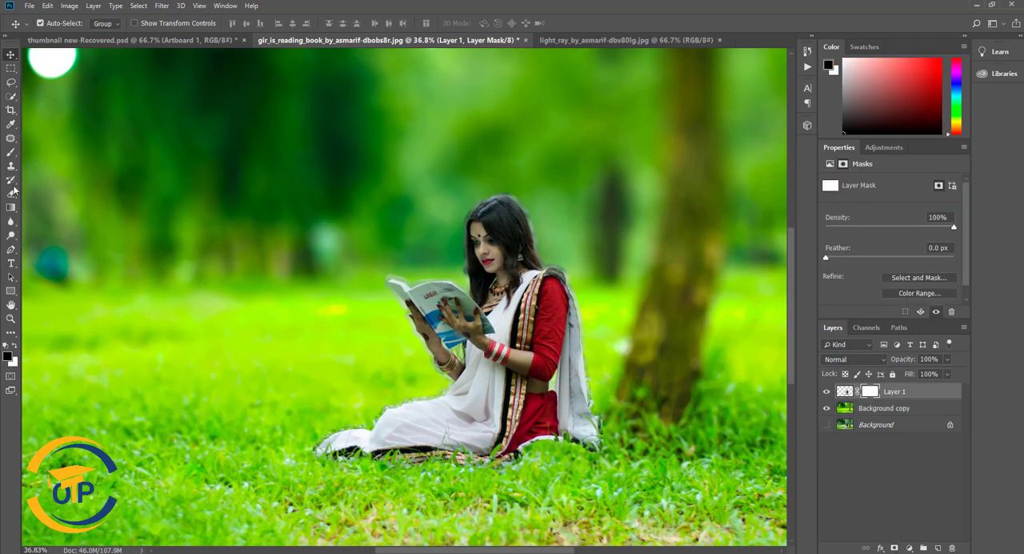
click(11, 152)
right_click(460, 210)
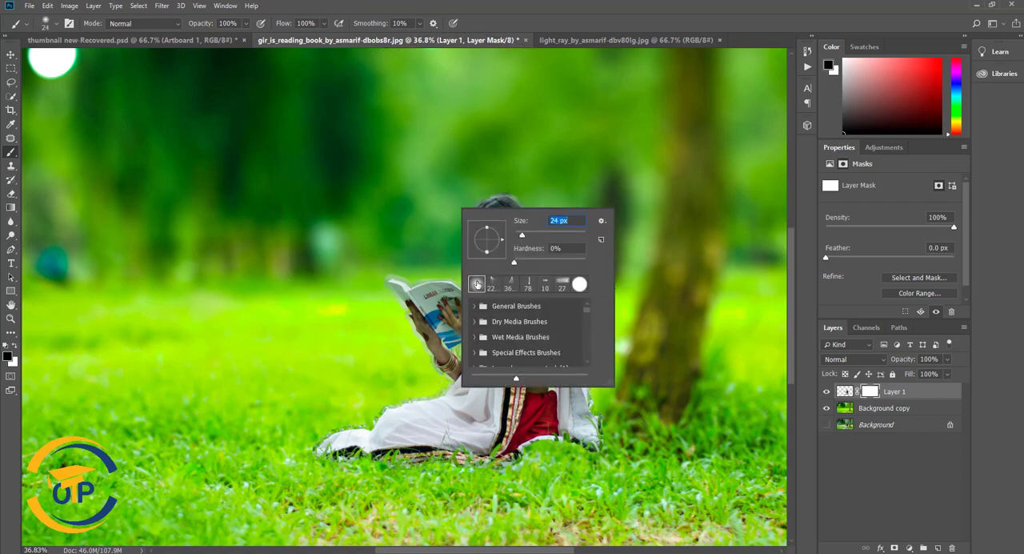
click(530, 234)
click(504, 193)
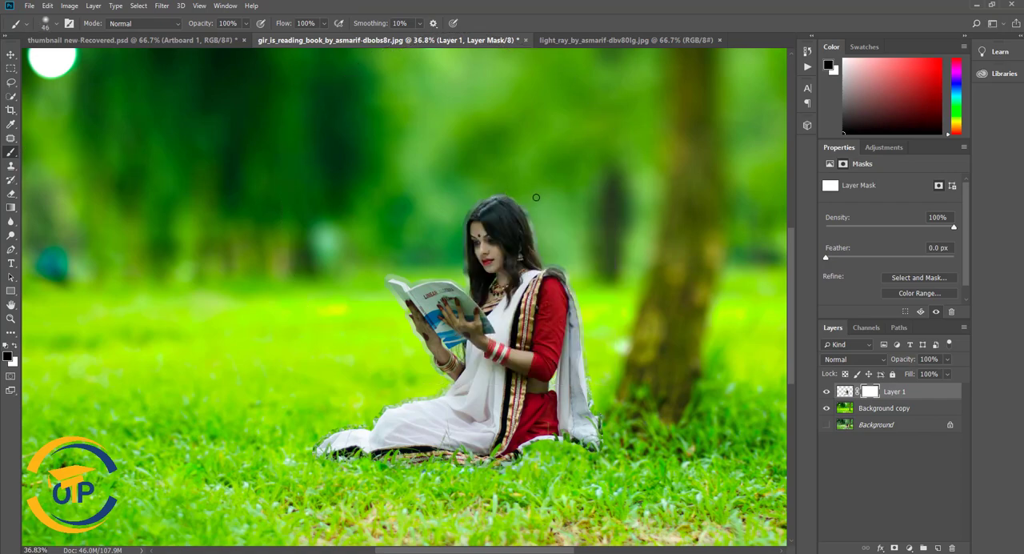
- Mask out the halo on Layer 1 around the back of the woman's hair and over her shoulder
scroll(536, 197, up, 5)
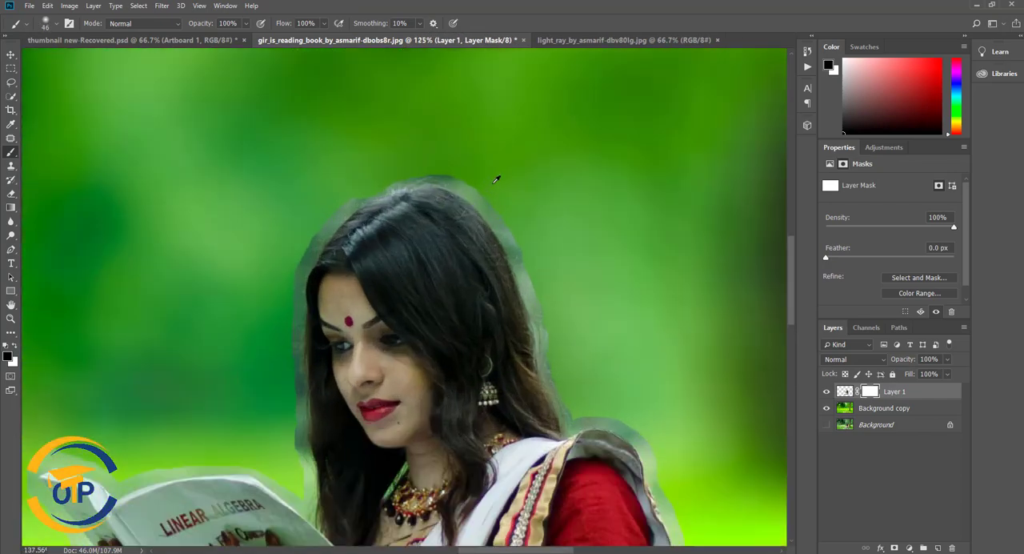
scroll(496, 179, up, 2)
mouse_move(441, 171)
mouse_down()
mouse_move(485, 208)
mouse_move(521, 254)
mouse_move(578, 421)
mouse_up()
scroll(589, 286, down, 4)
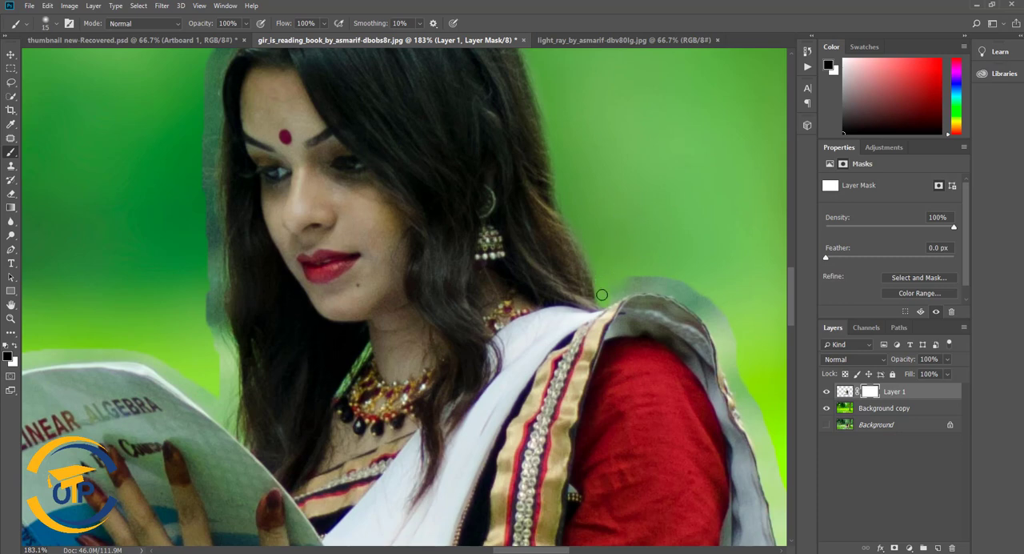
key(ctrl+z)
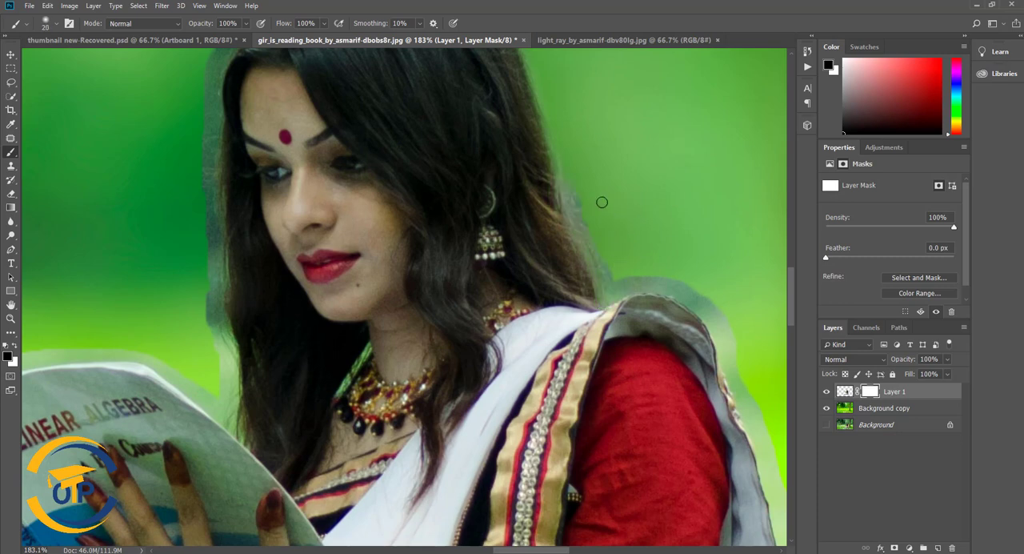
mouse_move(595, 238)
mouse_down()
mouse_move(623, 280)
mouse_move(679, 285)
mouse_move(722, 327)
mouse_move(756, 409)
mouse_up()
drag(771, 282, 551, 123)
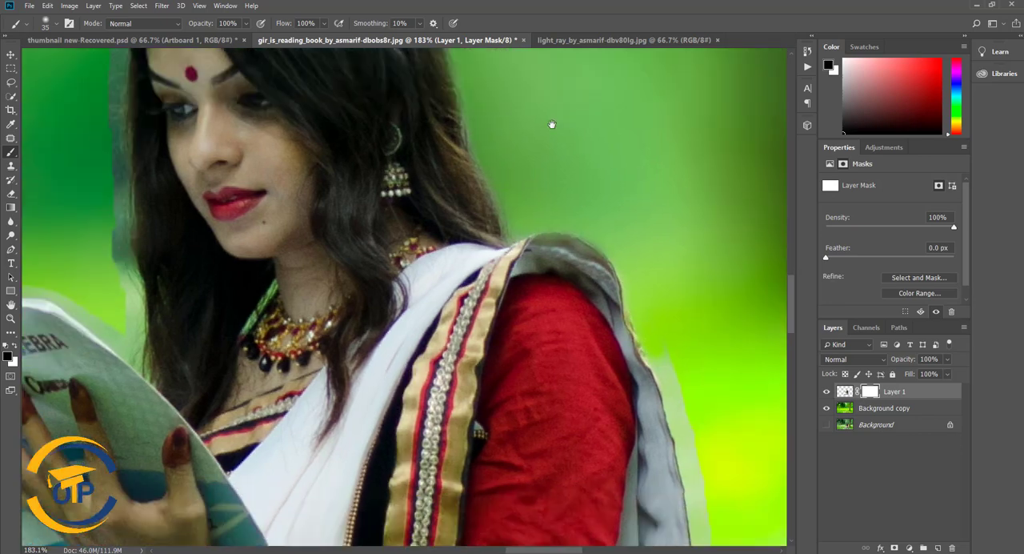
- Mask out the fringe on Layer 1 along the sari drape behind her back with a 35 px brush
drag(531, 228, 560, 375)
drag(560, 392, 560, 267)
drag(567, 225, 578, 424)
scroll(631, 310, down, 1)
drag(564, 111, 593, 398)
scroll(596, 160, down, 2)
scroll(596, 160, down, 2)
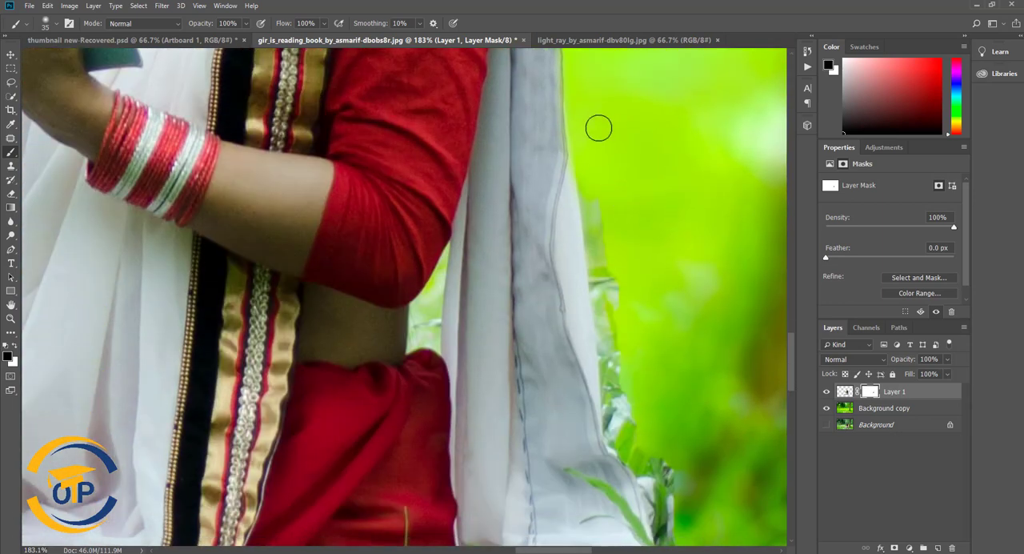
mouse_move(600, 123)
mouse_down()
mouse_move(601, 239)
mouse_move(592, 200)
mouse_move(616, 320)
mouse_up()
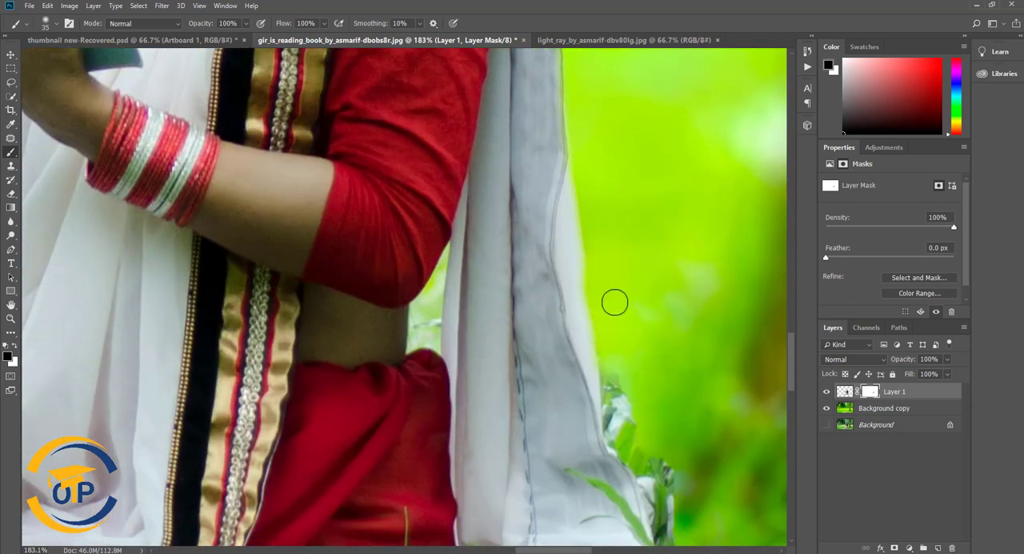
scroll(661, 254, down, 4)
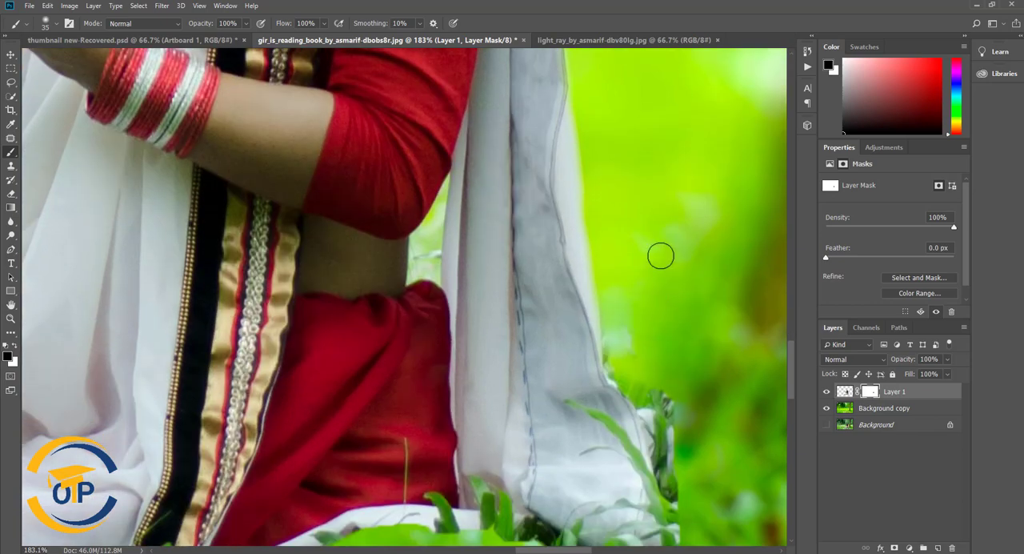
- Hide the leftover grass on Layer 1's mask around the drape's lower end and the hem beneath the red skirt
mouse_move(646, 277)
mouse_down()
mouse_move(628, 244)
mouse_move(652, 316)
mouse_move(664, 481)
mouse_move(489, 476)
mouse_move(621, 506)
mouse_move(569, 492)
mouse_move(526, 457)
mouse_up()
scroll(661, 215, down, 1)
scroll(693, 215, down, 5)
scroll(687, 221, up, 7)
scroll(560, 415, down, 6)
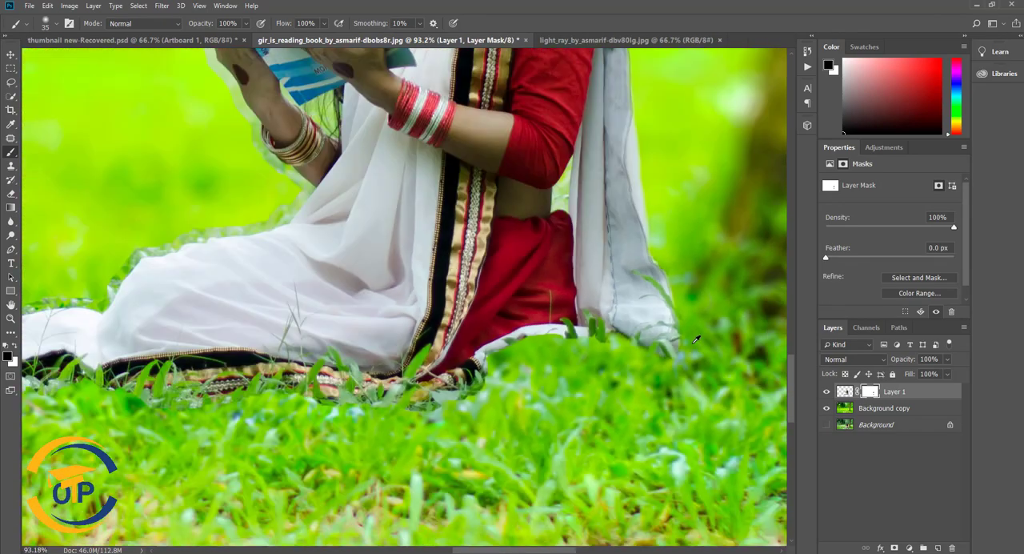
scroll(602, 354, up, 2)
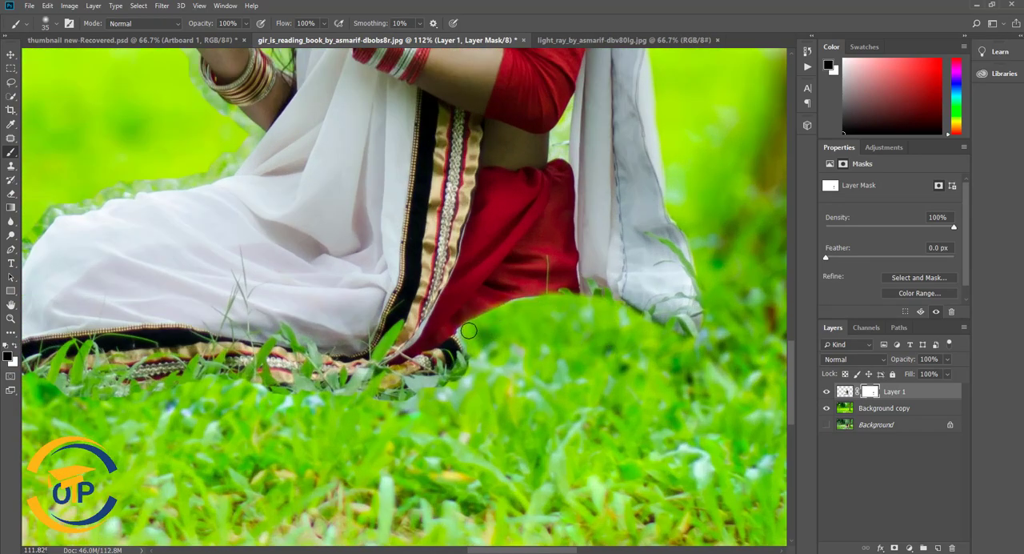
scroll(469, 331, down, 4)
scroll(596, 374, up, 6)
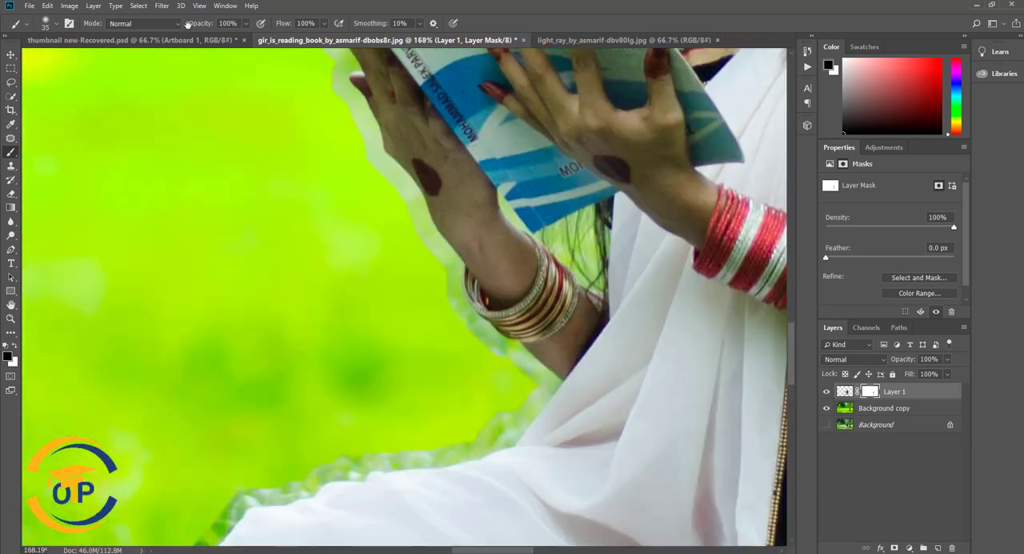
- Mask out the fringe below her bangled forearm and along the white sari from the lap to the knee
drag(188, 25, 149, 2)
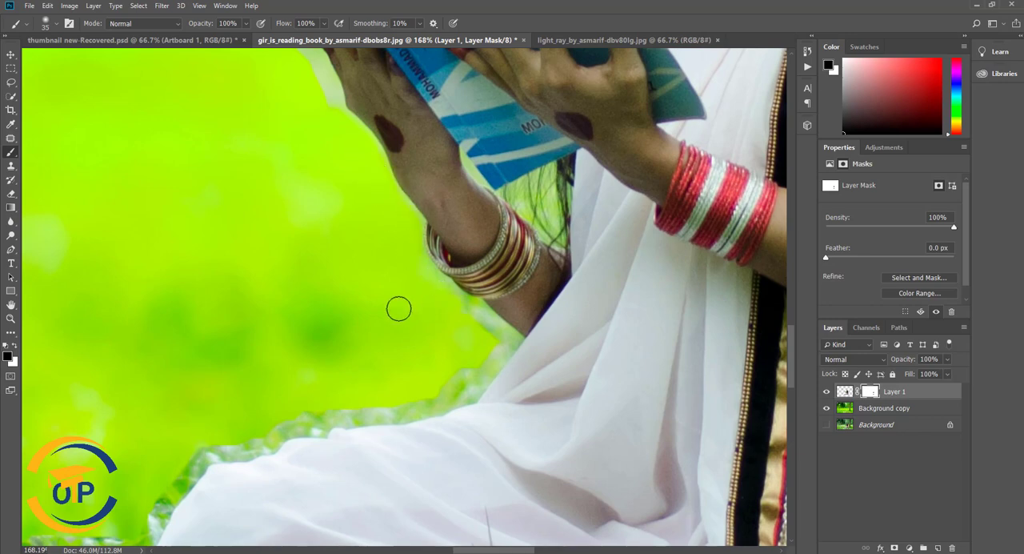
scroll(397, 306, down, 2)
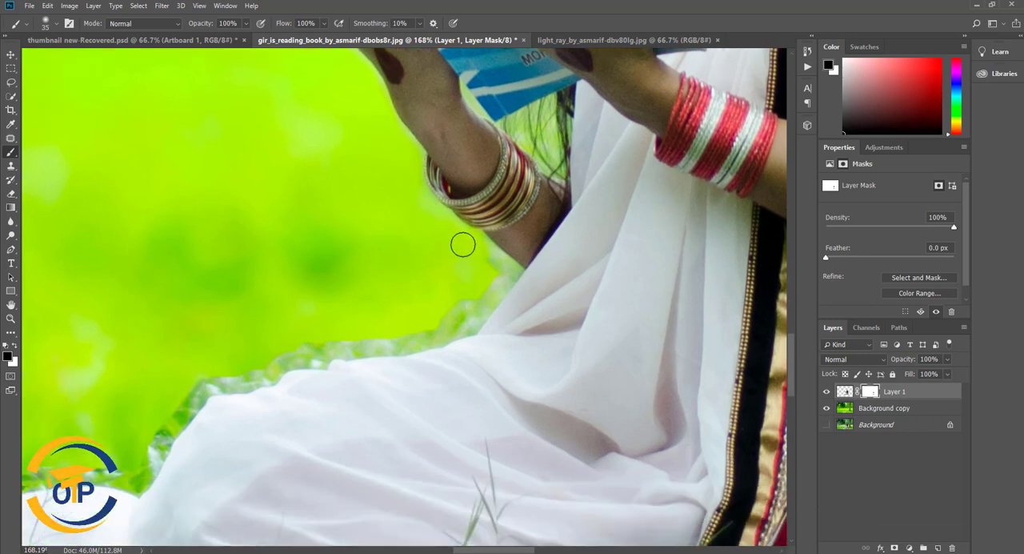
scroll(502, 268, up, 3)
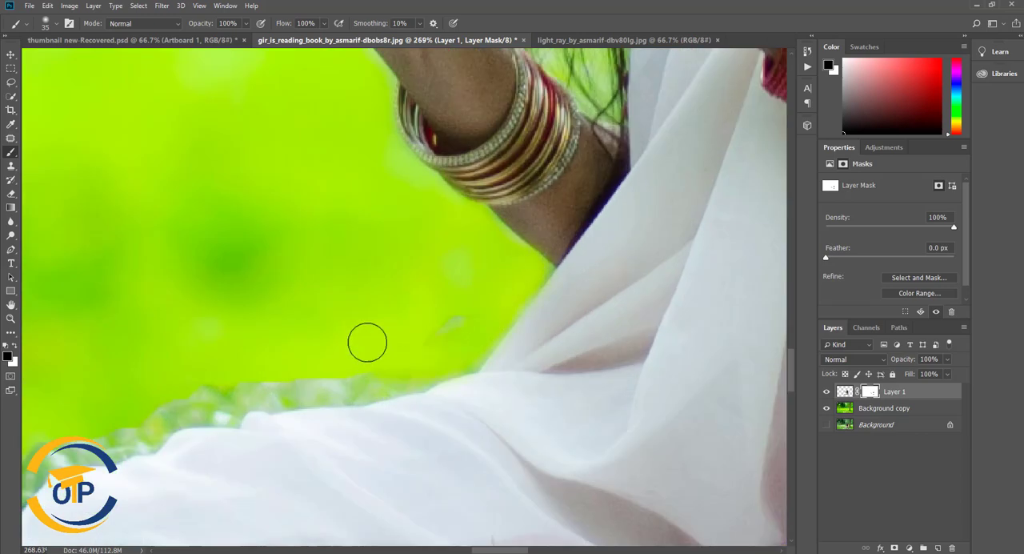
scroll(414, 251, down, 3)
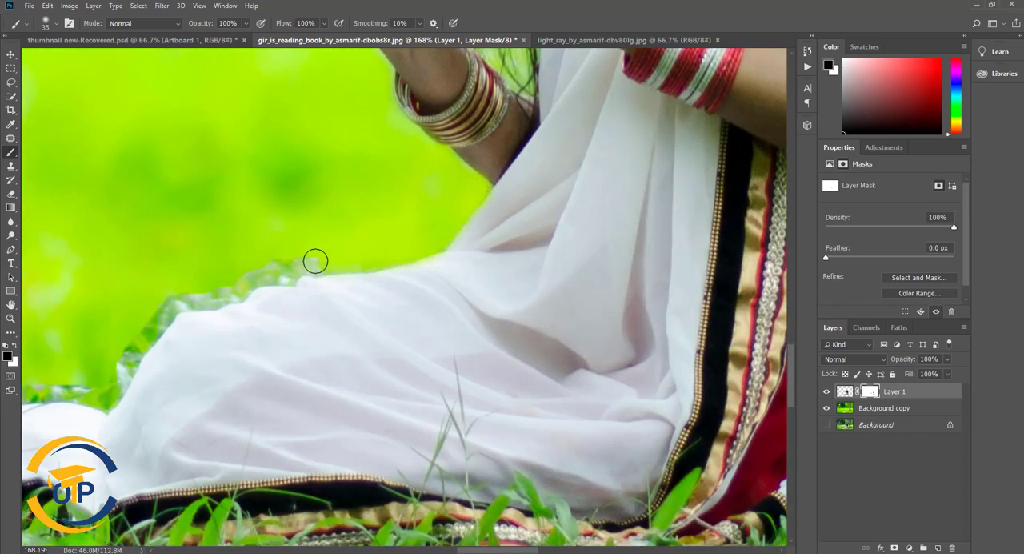
mouse_move(377, 212)
mouse_down()
mouse_move(473, 184)
mouse_move(457, 218)
mouse_move(359, 230)
mouse_move(431, 199)
mouse_move(399, 231)
mouse_up()
key(ctrl+z)
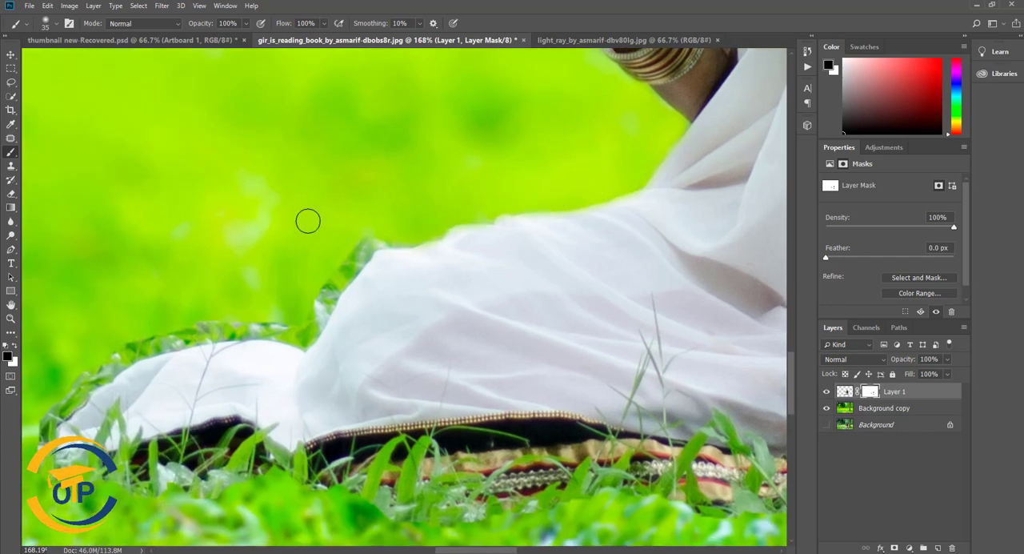
scroll(308, 222, down, 1)
mouse_move(378, 177)
mouse_down()
mouse_move(317, 240)
mouse_move(311, 262)
mouse_up()
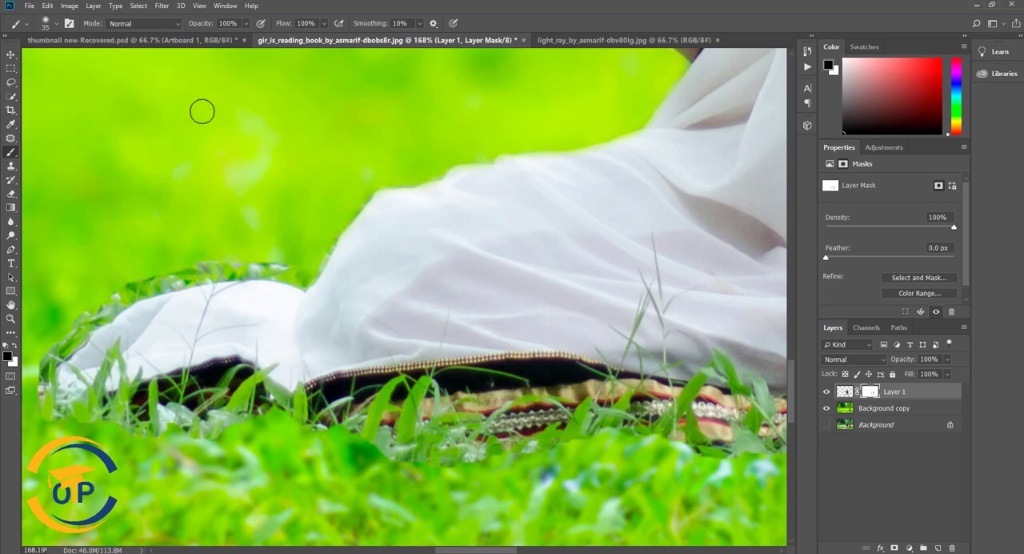
- Mask out the remaining fringe over the knee and around the foot end of the white sari
scroll(254, 156, down, 6)
scroll(280, 148, up, 6)
drag(395, 173, 334, 191)
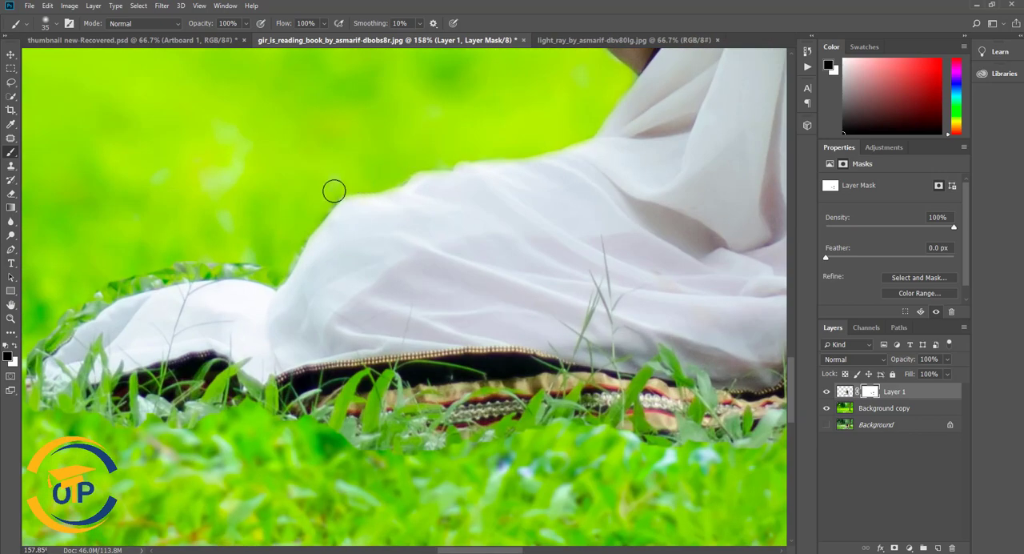
drag(278, 271, 159, 268)
drag(253, 134, 450, 201)
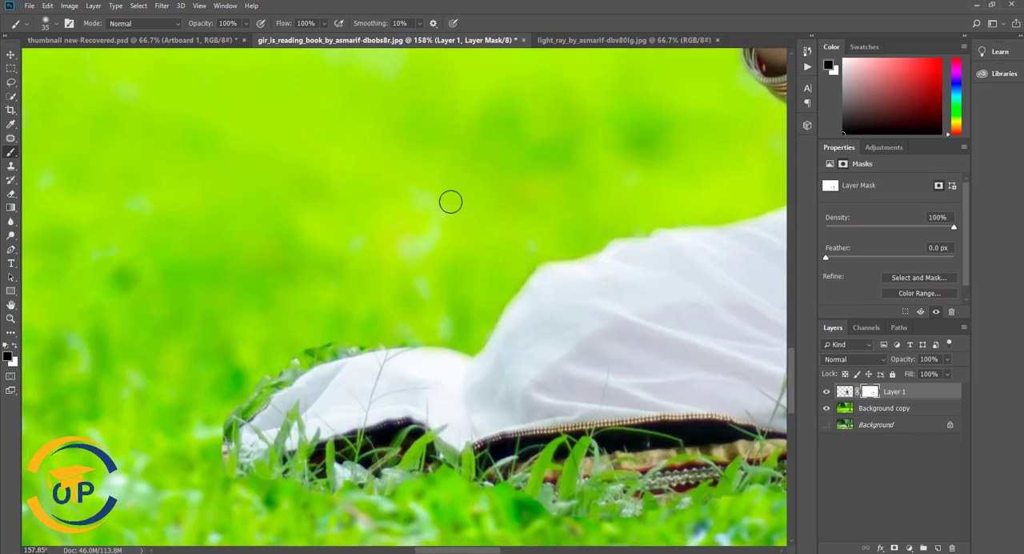
mouse_move(407, 336)
mouse_down()
mouse_move(292, 356)
mouse_move(328, 351)
mouse_move(292, 366)
mouse_move(231, 441)
mouse_up()
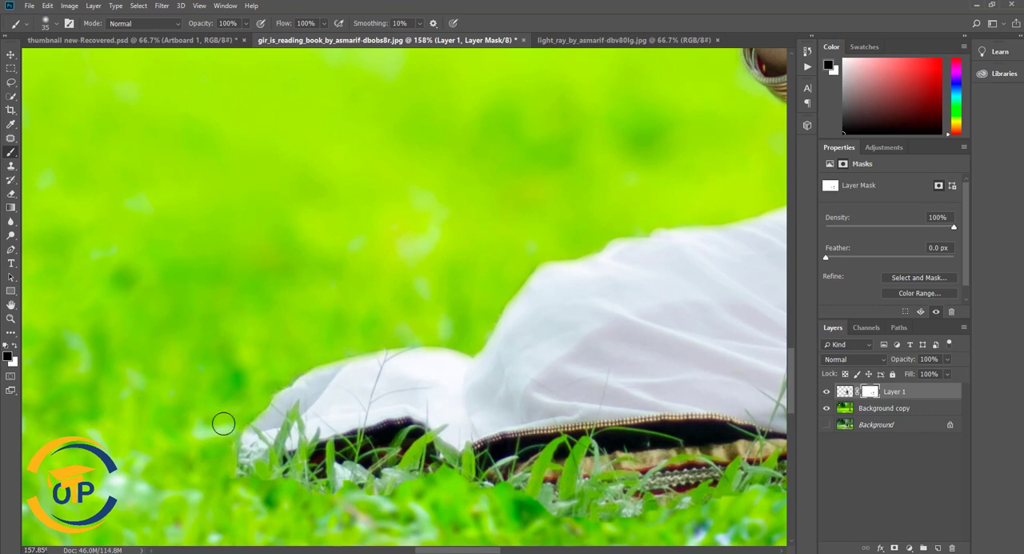
drag(501, 184, 385, 289)
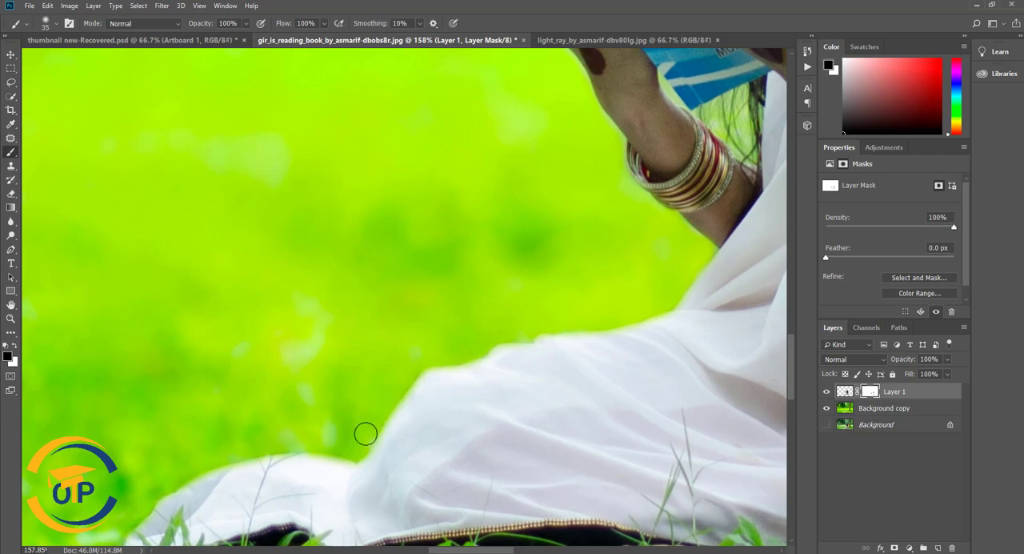
- Mask out the halo around the hand holding the book and along the book's outer and upper edges
scroll(551, 304, down, 5)
scroll(584, 208, up, 7)
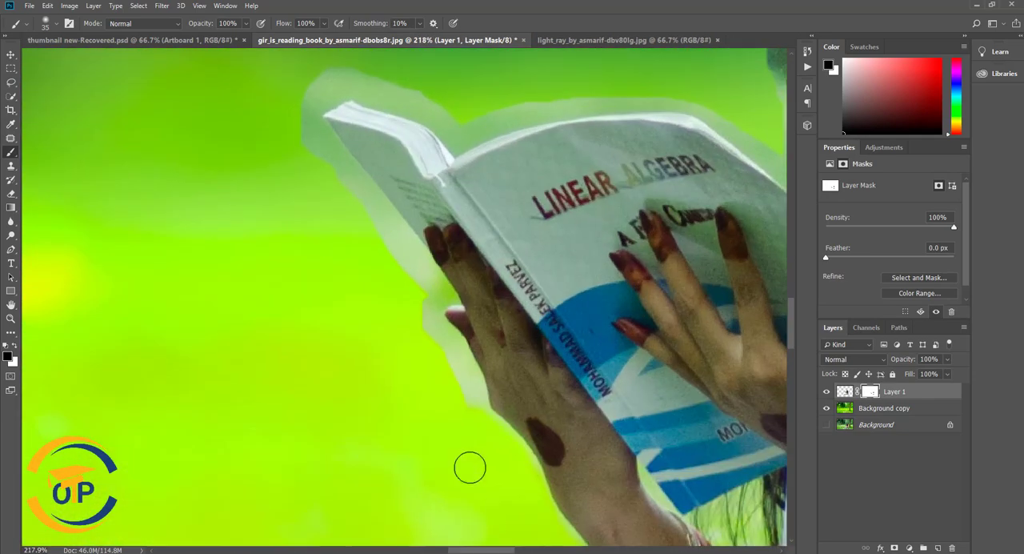
mouse_move(470, 467)
mouse_down()
mouse_move(466, 382)
mouse_move(443, 338)
mouse_move(392, 299)
mouse_move(424, 297)
mouse_move(416, 271)
mouse_move(280, 109)
mouse_up()
key(bracketright)
key(bracketright)
key(bracketright)
key(bracketright)
key(bracketright)
scroll(300, 272, up, 3)
mouse_move(324, 251)
mouse_down()
mouse_move(374, 249)
mouse_move(454, 279)
mouse_up()
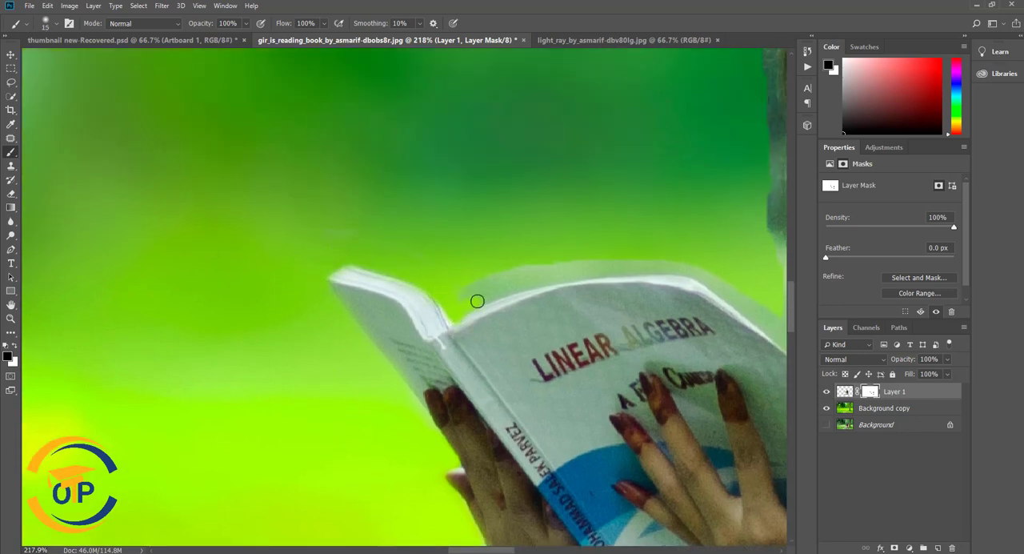
mouse_move(453, 284)
mouse_down()
mouse_move(580, 269)
mouse_move(470, 279)
mouse_move(487, 281)
mouse_move(468, 291)
mouse_move(593, 263)
mouse_up()
drag(507, 232, 277, 224)
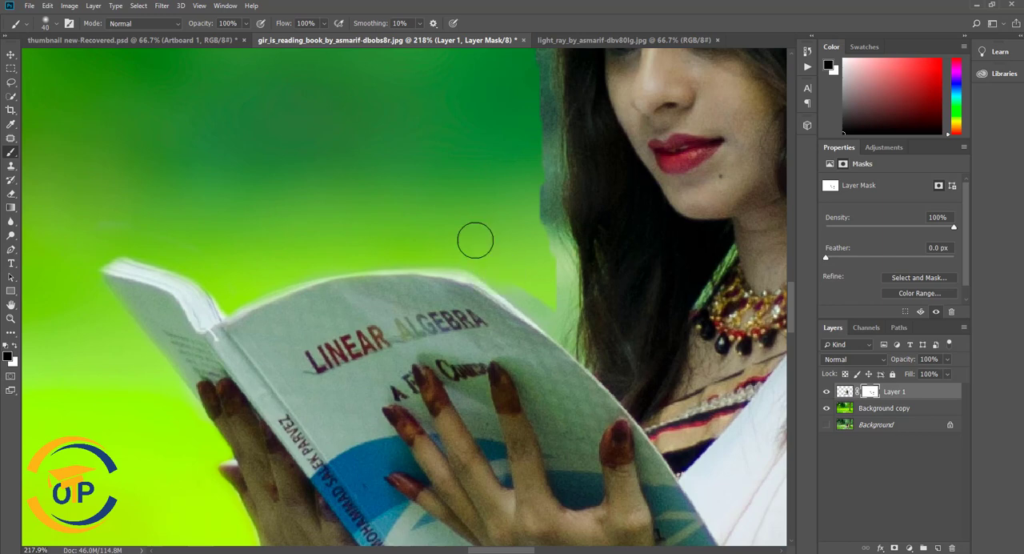
- Mask out the fringe where the book meets the front hair, undoing strokes that spoil the edge
drag(559, 336, 588, 366)
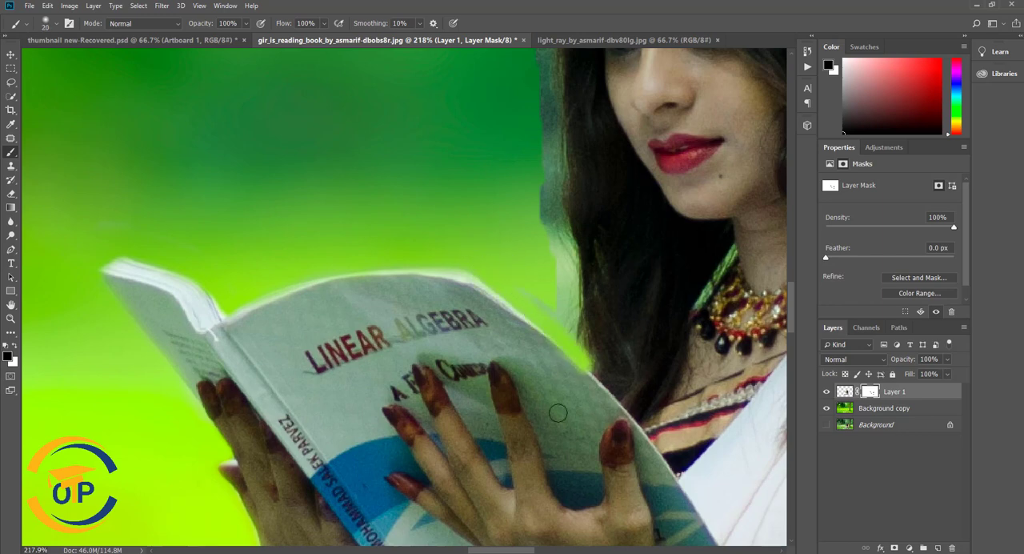
key(ctrl+z)
scroll(512, 278, up, 6)
mouse_move(512, 279)
mouse_down()
mouse_move(526, 324)
mouse_move(414, 216)
mouse_up()
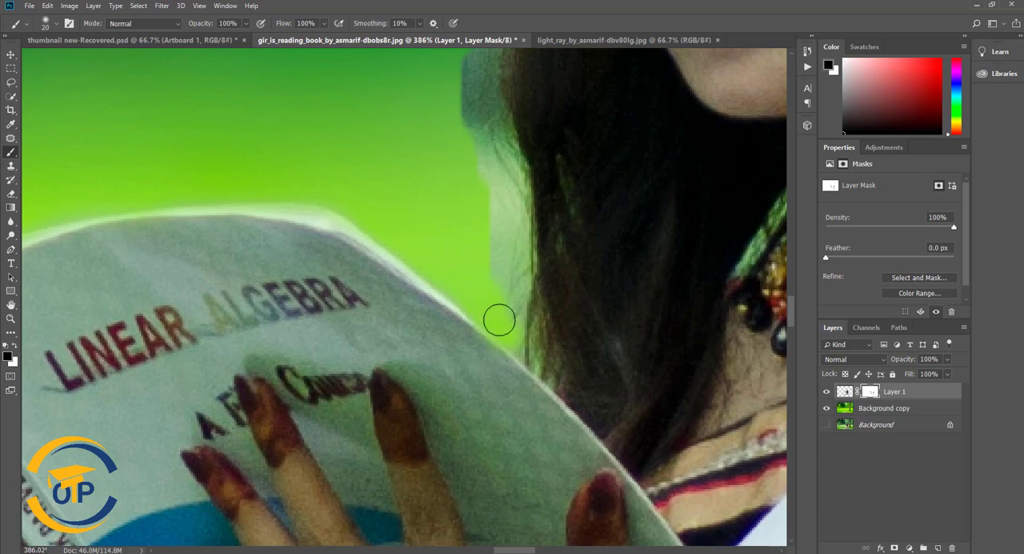
mouse_move(511, 333)
mouse_down()
mouse_move(519, 320)
mouse_move(504, 293)
mouse_move(490, 130)
mouse_up()
drag(489, 130, 478, 230)
mouse_move(493, 275)
mouse_down()
mouse_move(476, 212)
mouse_move(484, 140)
mouse_move(482, 172)
mouse_up()
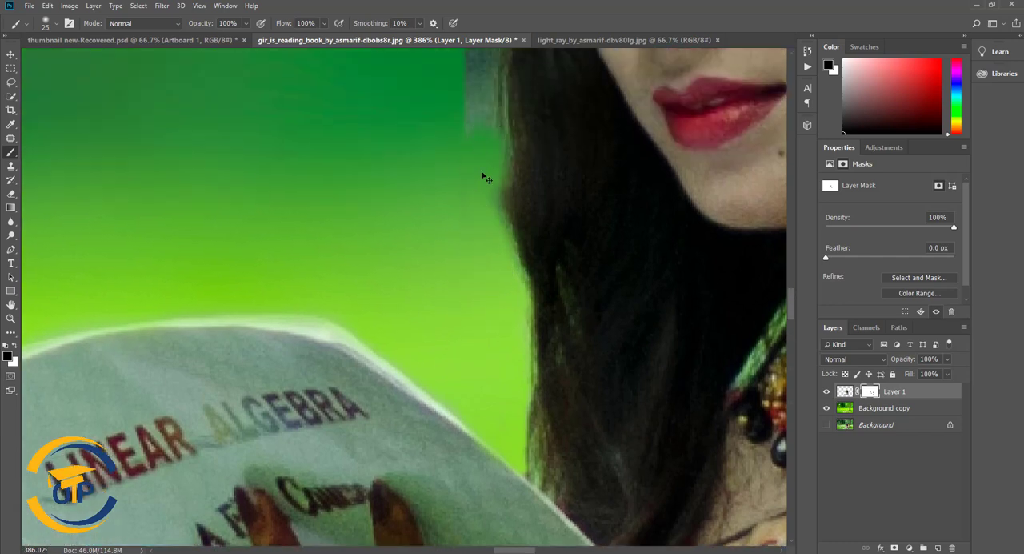
key(ctrl+z)
- Mask out the halo along the front hair from beside the lips up to the forehead with a 25 px brush
mouse_move(484, 245)
mouse_down()
mouse_move(496, 283)
mouse_move(478, 63)
mouse_up()
scroll(448, 288, up, 2)
drag(479, 315, 475, 167)
scroll(474, 267, up, 3)
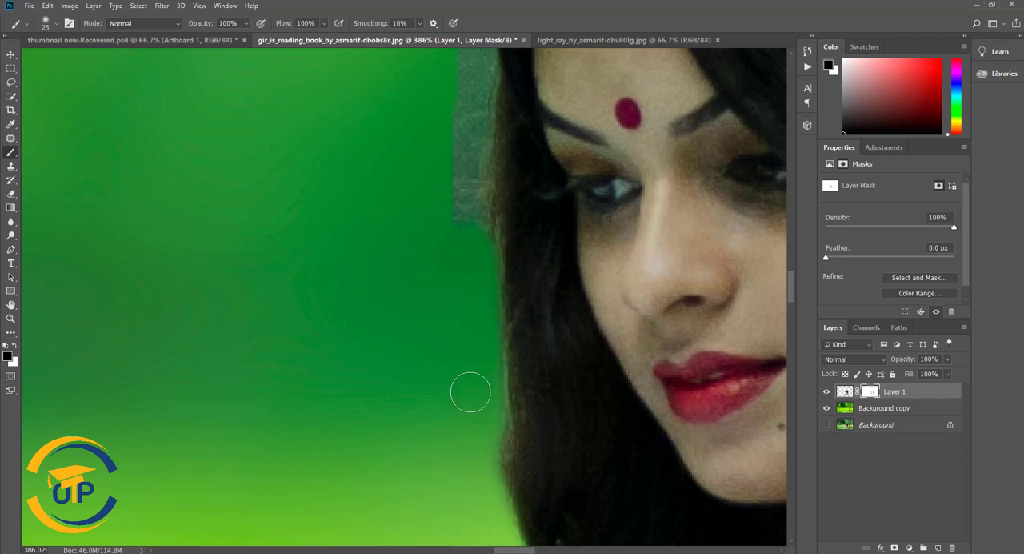
drag(466, 224, 482, 101)
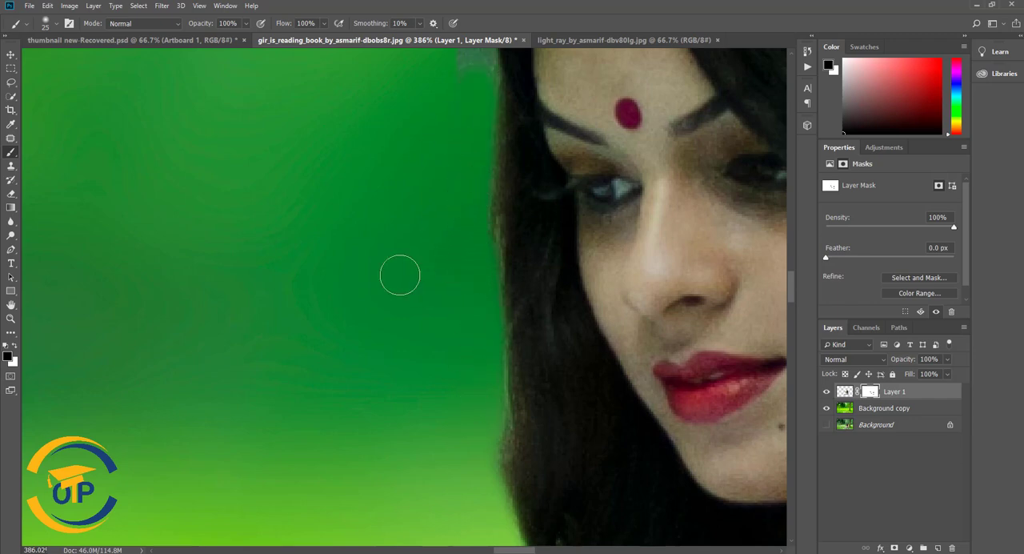
scroll(400, 276, up, 5)
scroll(398, 399, up, 1)
mouse_move(472, 365)
mouse_down()
mouse_move(472, 302)
mouse_move(488, 238)
mouse_up()
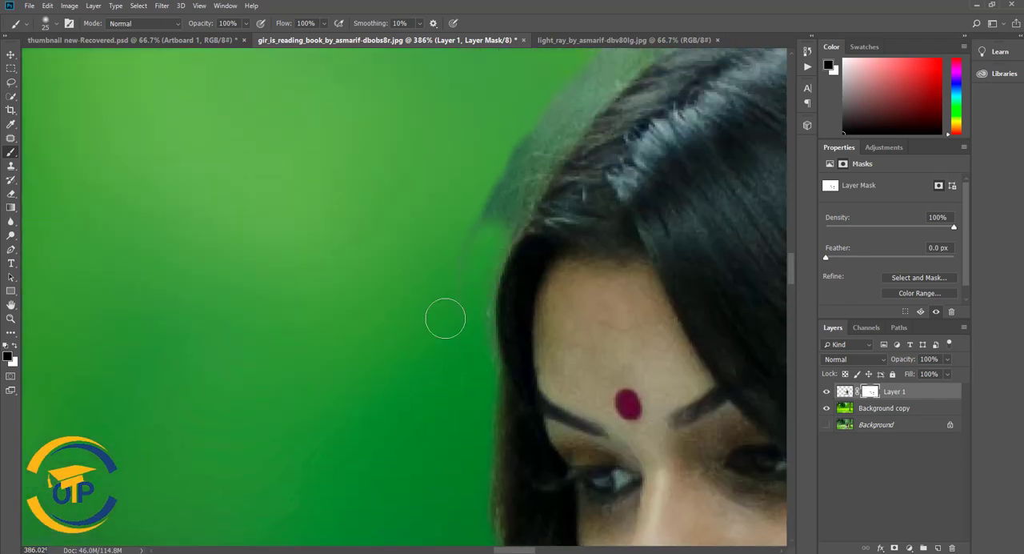
- Mask out the halo along the woman's hair from the forehead up over the crown of her head
drag(419, 373, 268, 352)
drag(325, 247, 373, 126)
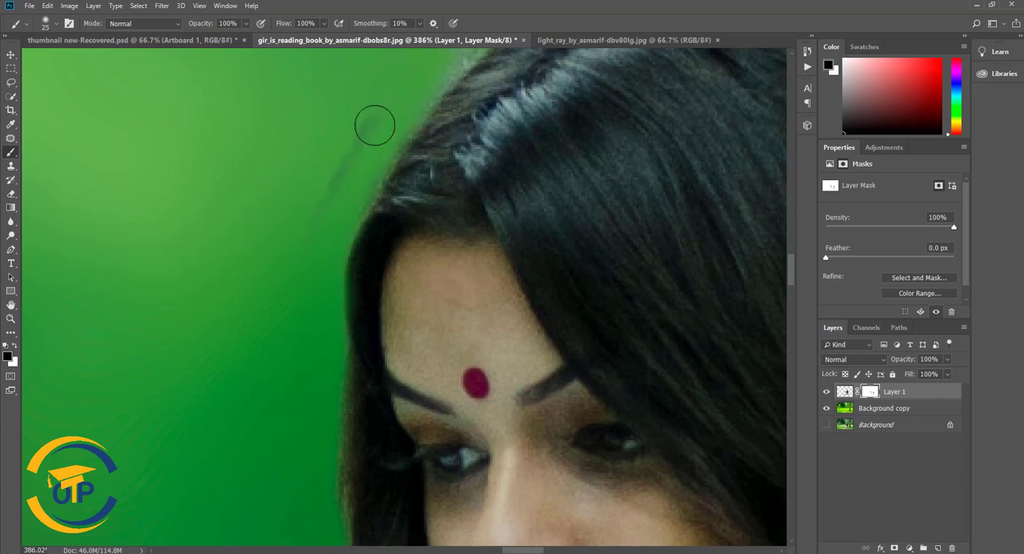
drag(331, 164, 238, 302)
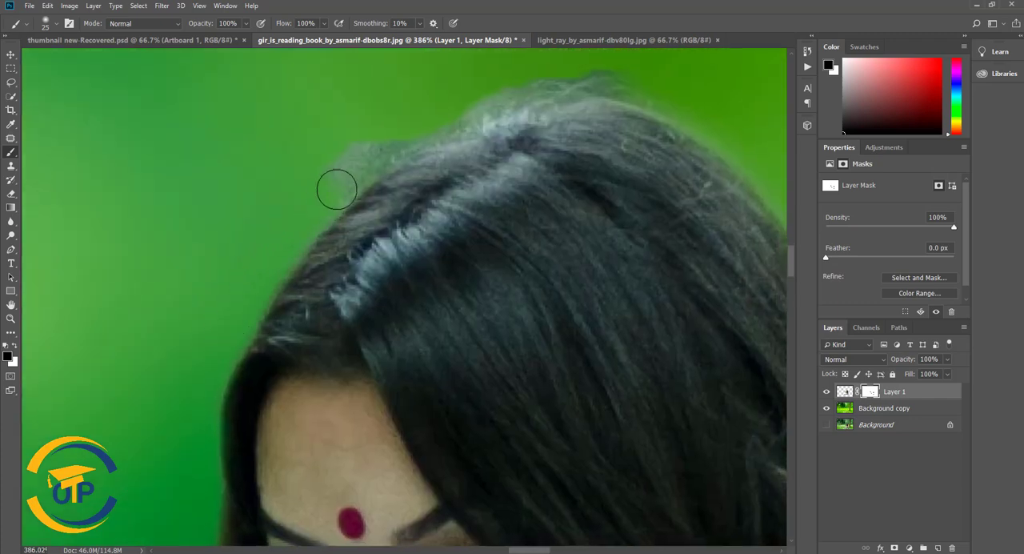
mouse_move(438, 114)
mouse_down()
mouse_move(264, 187)
mouse_move(444, 157)
mouse_up()
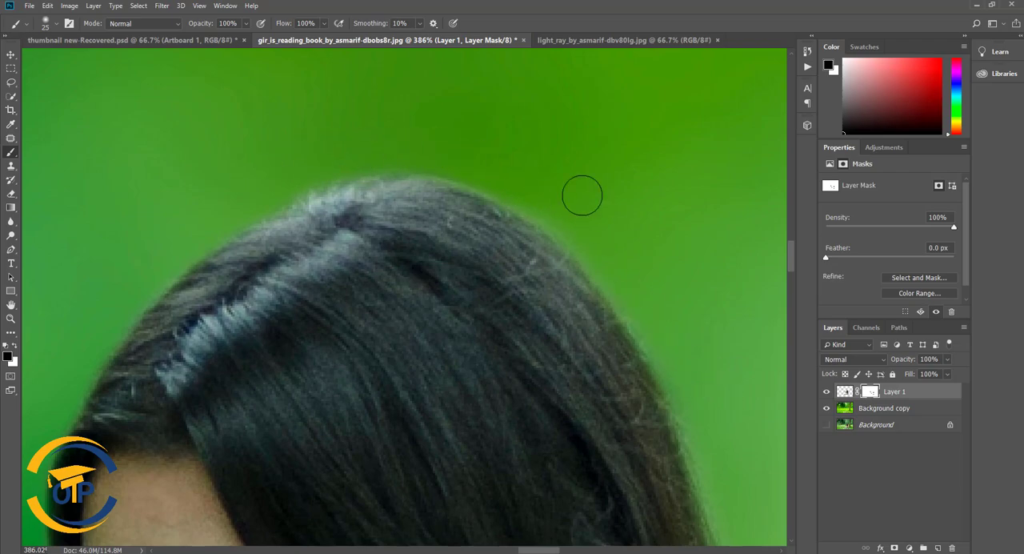
scroll(615, 222, down, 6)
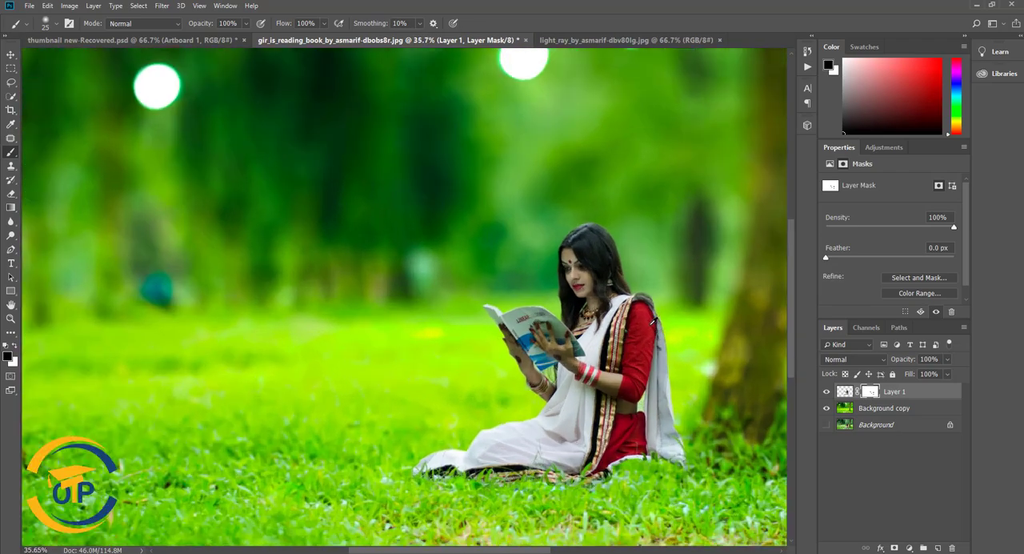
- Add a Curves adjustment clipped to the cut-out woman and raise its RGB midtones to brighten her
click(844, 391)
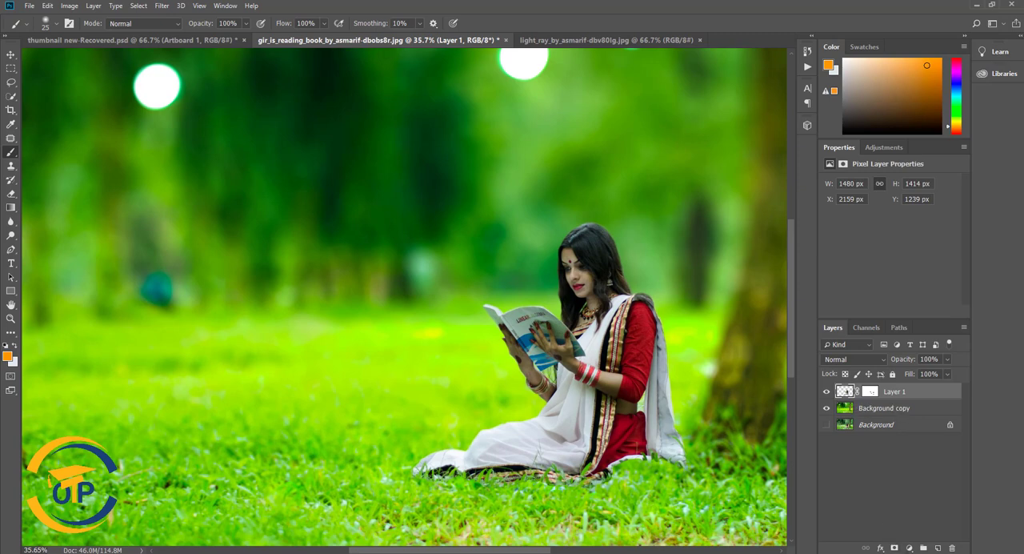
click(909, 548)
click(926, 415)
drag(900, 258, 896, 254)
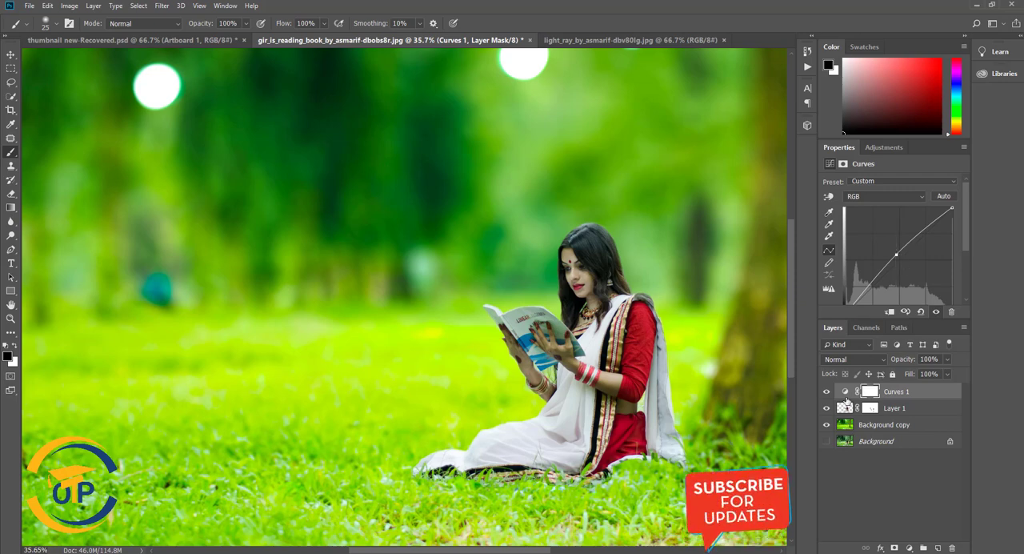
click(889, 311)
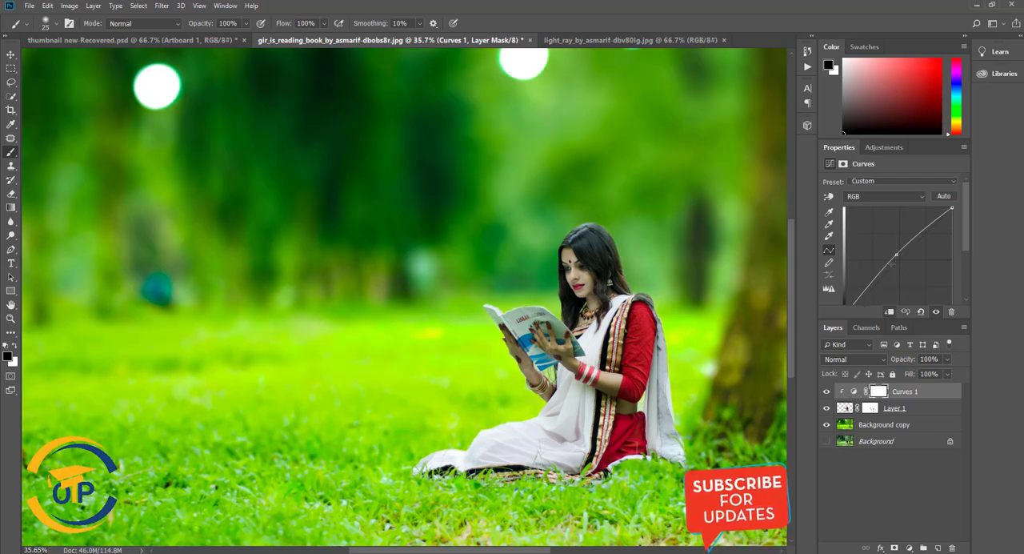
drag(896, 255, 895, 251)
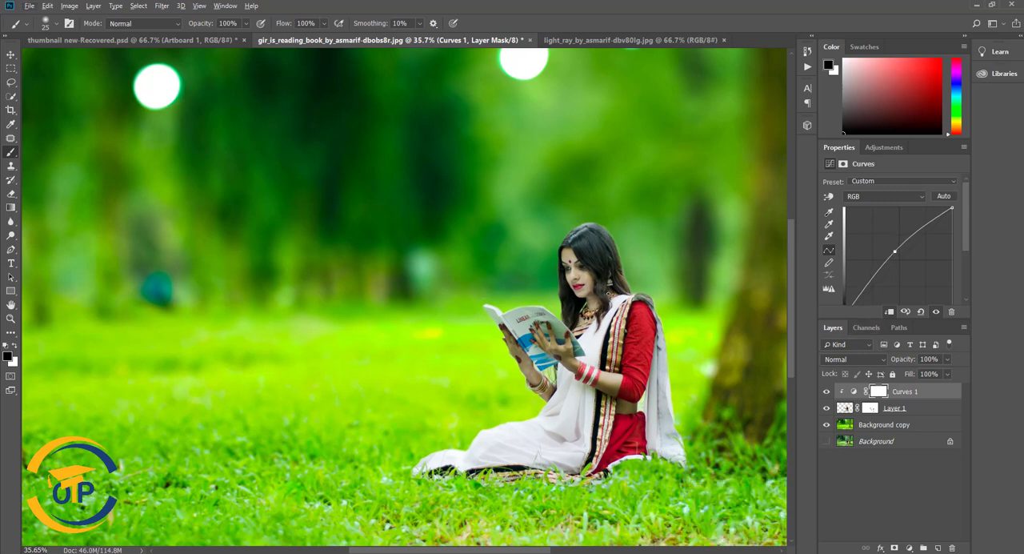
- Add a new empty layer above the Curves adjustment and switch to the Brush tool for retouching the sari hem
scroll(462, 302, down, 6)
scroll(471, 289, up, 1)
scroll(471, 288, down, 1)
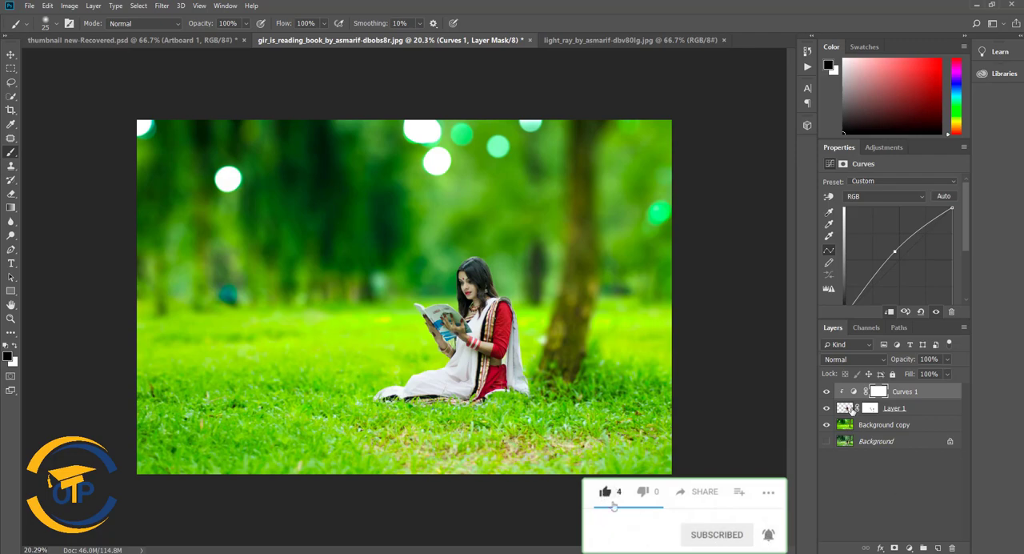
key(v)
scroll(552, 410, up, 10)
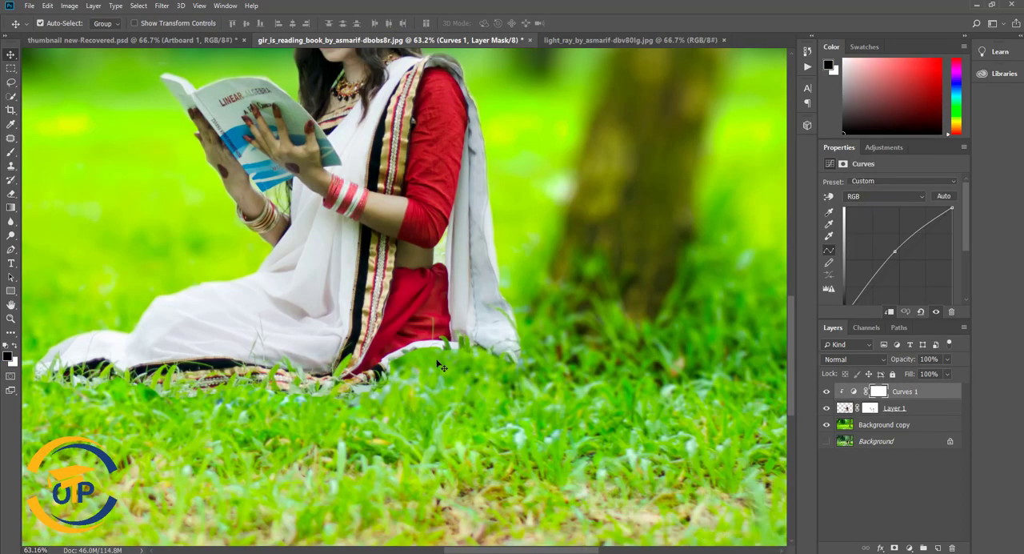
scroll(438, 363, up, 7)
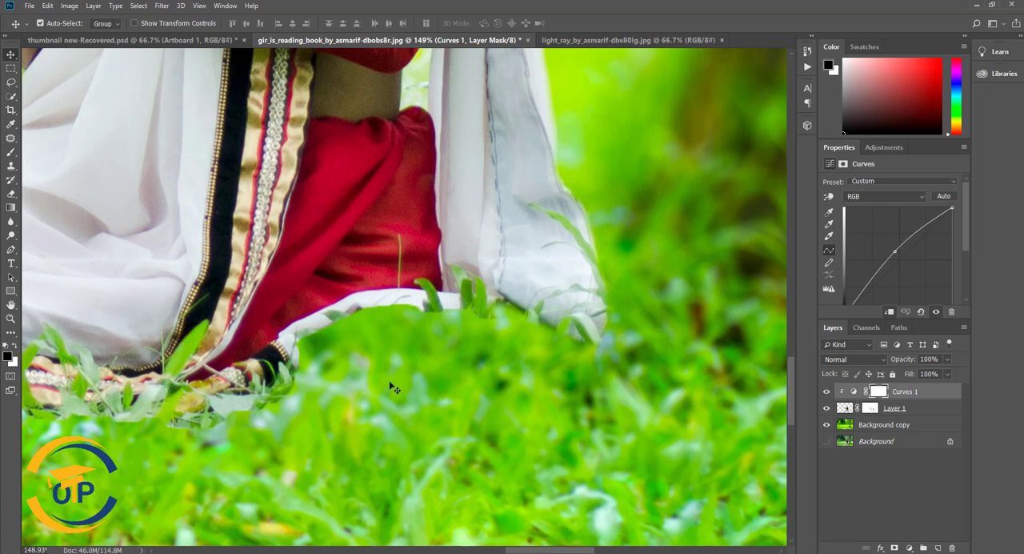
click(937, 549)
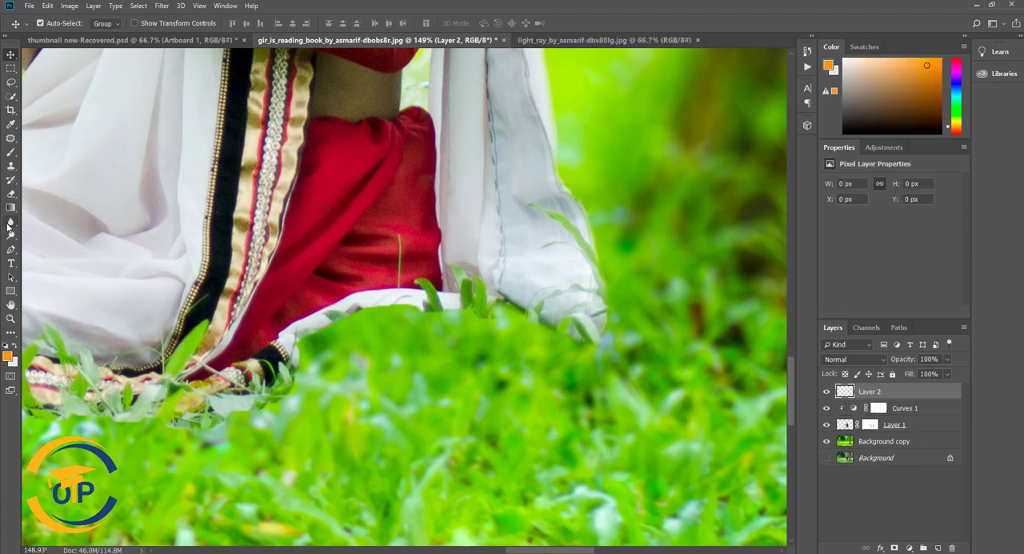
click(11, 153)
drag(520, 310, 498, 303)
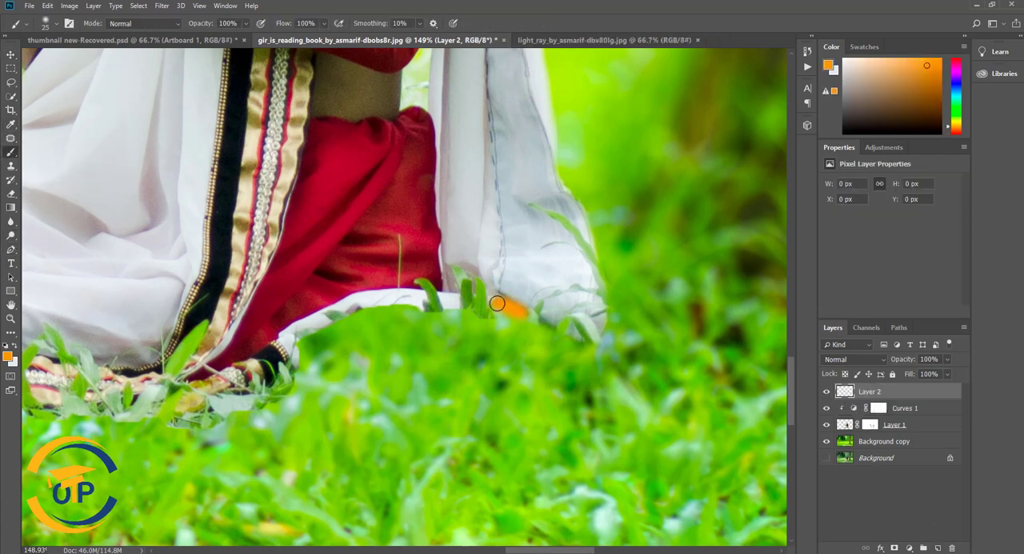
key(ctrl+z)
click(12, 347)
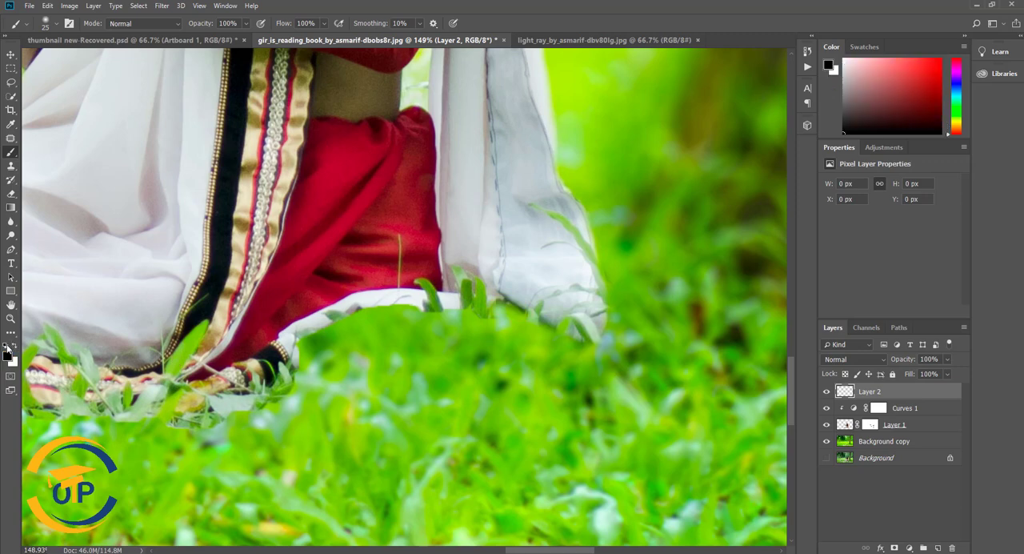
- Paint sampled grass green along the grass edge under the sari hem, redoing the first stroke, and set the layer's opacity to 64%
alt+click(377, 320)
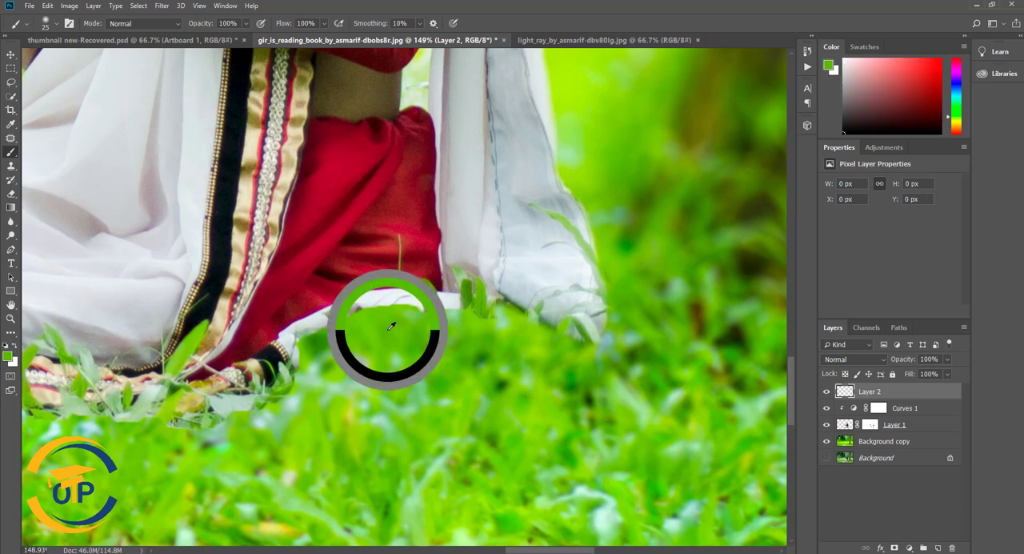
mouse_move(513, 312)
mouse_down()
mouse_move(395, 306)
mouse_move(348, 316)
mouse_move(310, 336)
mouse_move(299, 370)
mouse_move(225, 414)
mouse_move(218, 435)
mouse_move(229, 443)
mouse_move(291, 393)
mouse_up()
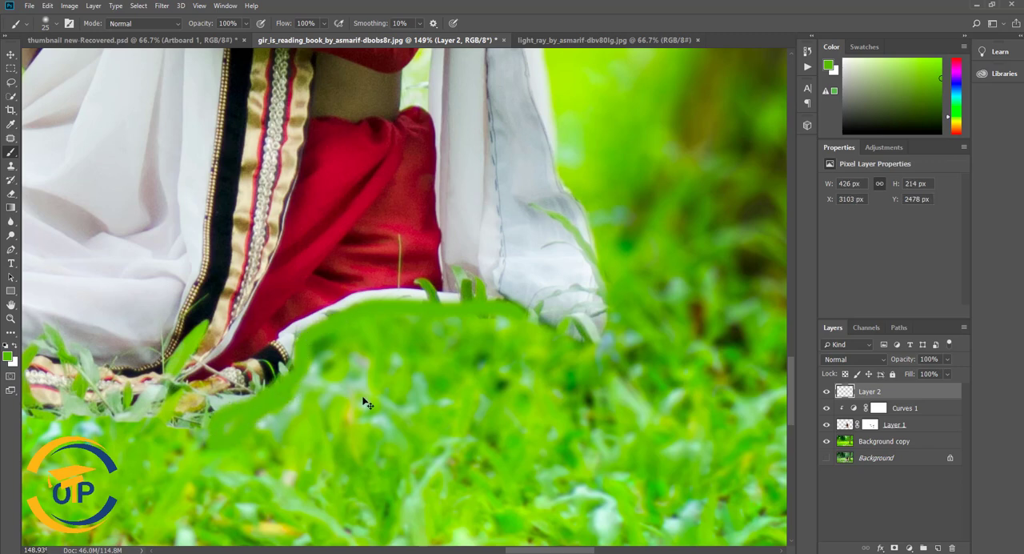
key(ctrl+z)
mouse_move(540, 320)
mouse_down()
mouse_move(492, 308)
mouse_move(361, 314)
mouse_move(307, 338)
mouse_move(271, 403)
mouse_up()
drag(909, 373, 913, 372)
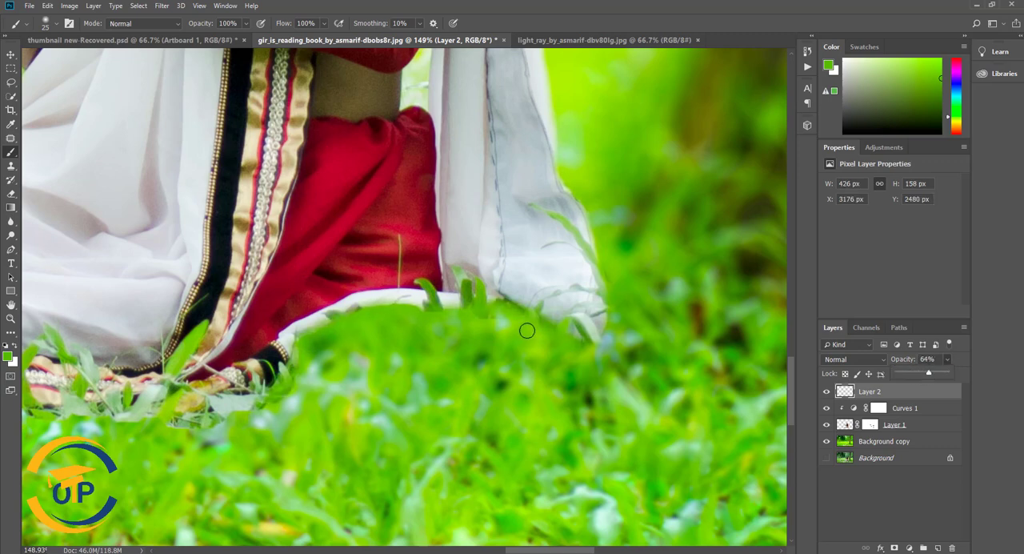
- Examine the painted grass edge and the area between the sari and the tree trunk in the composite
scroll(557, 324, down, 5)
scroll(571, 323, down, 1)
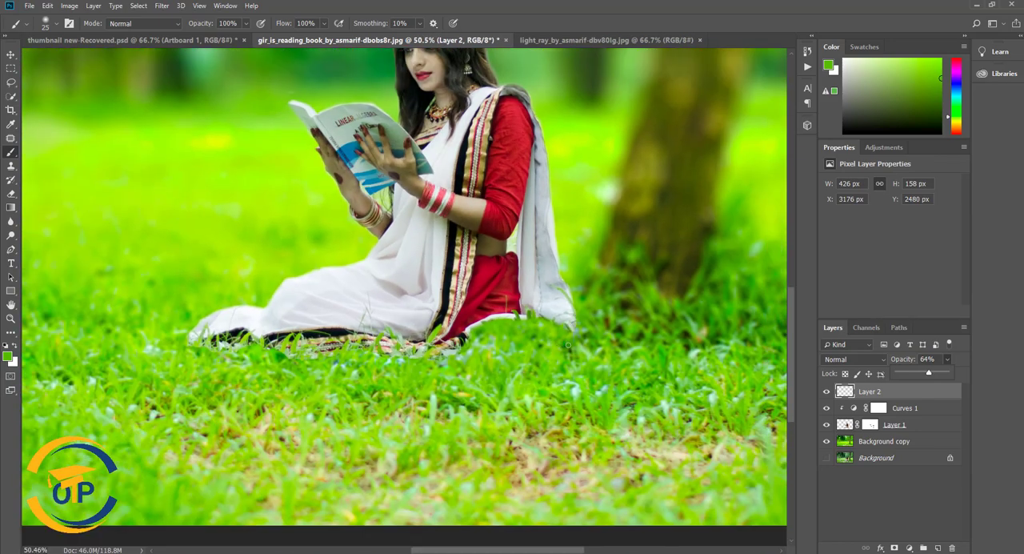
scroll(687, 363, down, 3)
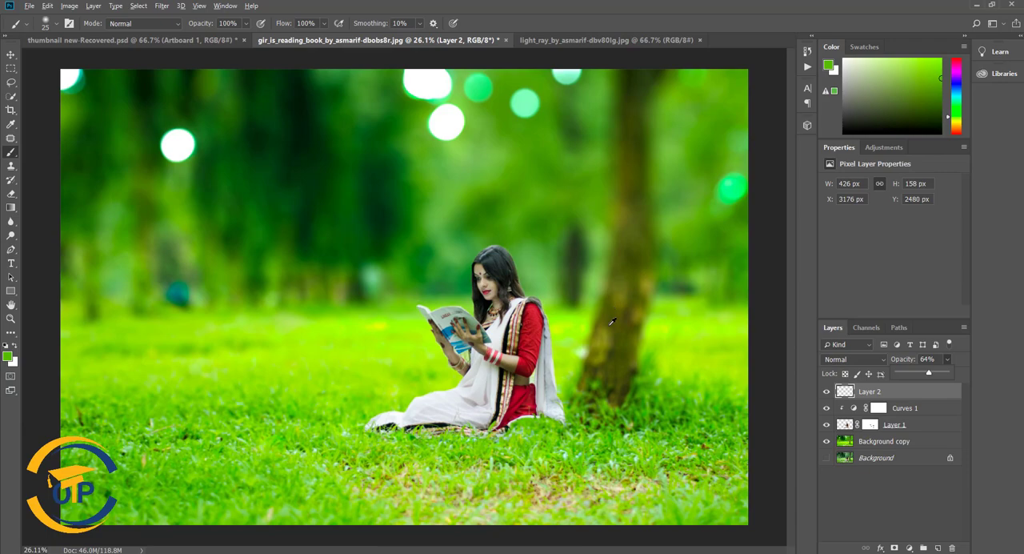
scroll(611, 321, up, 6)
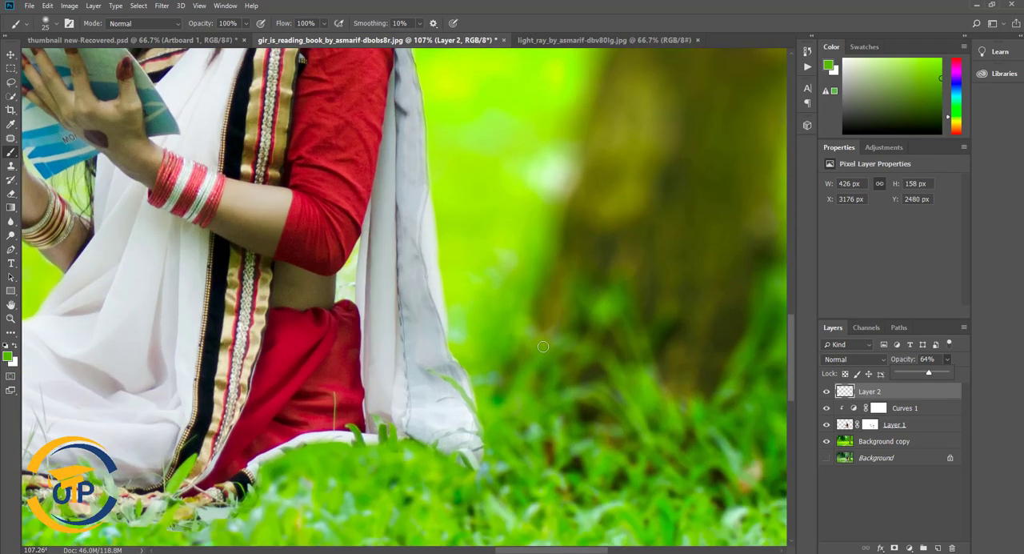
scroll(543, 346, down, 2)
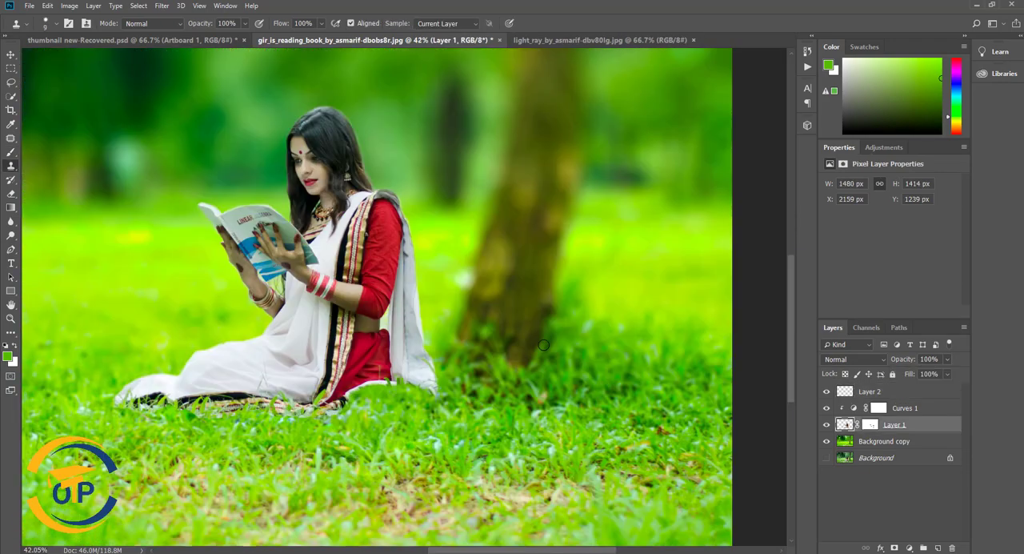
scroll(473, 399, down, 2)
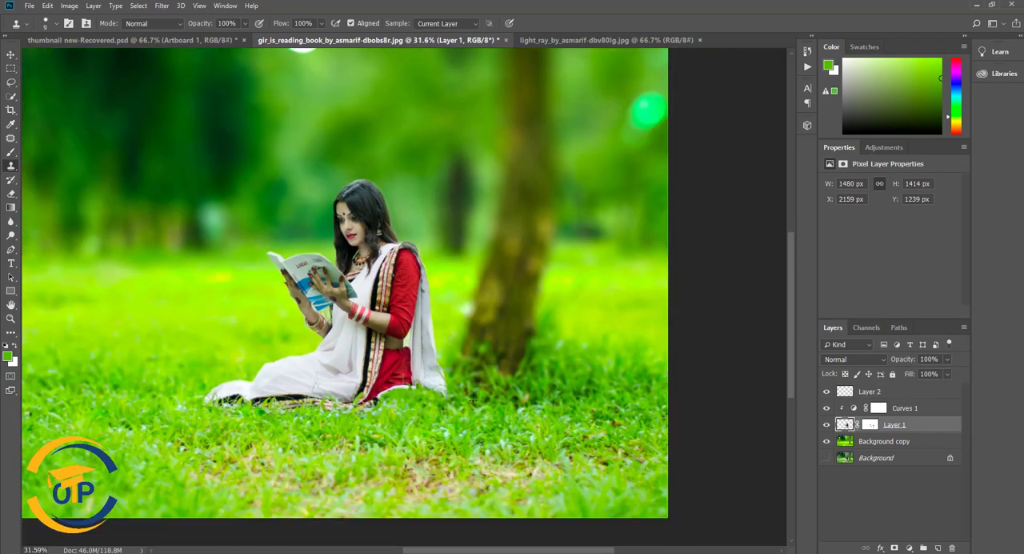
scroll(472, 399, down, 1)
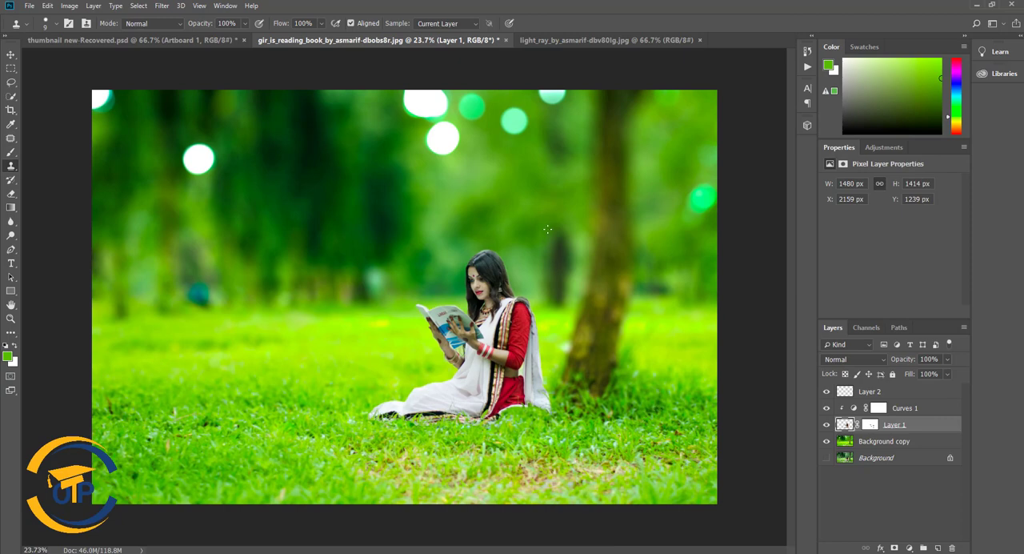
- Paste the light ray image into the composite just above the Background copy and place it between the woman and the tree
click(639, 43)
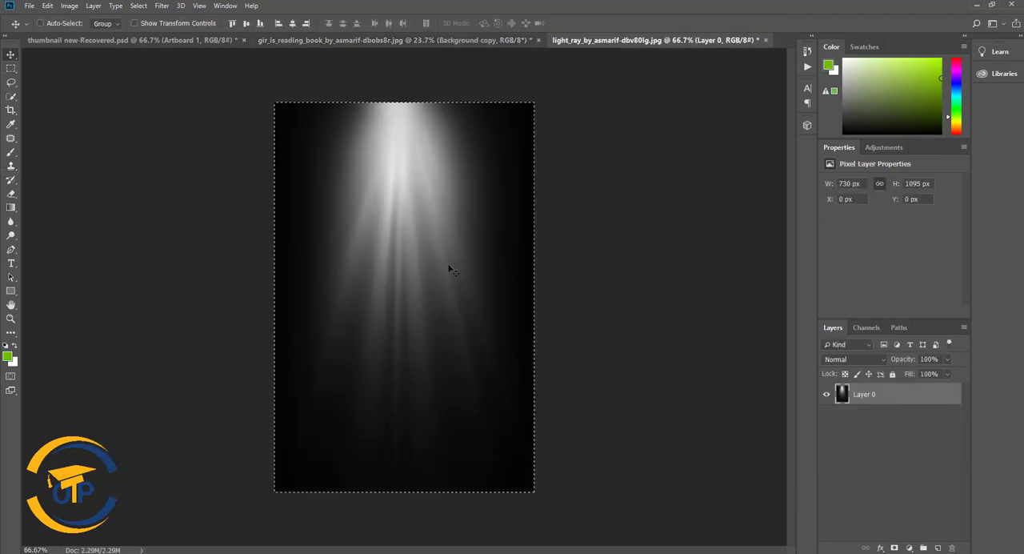
click(360, 40)
key(ctrl+v)
drag(405, 295, 542, 235)
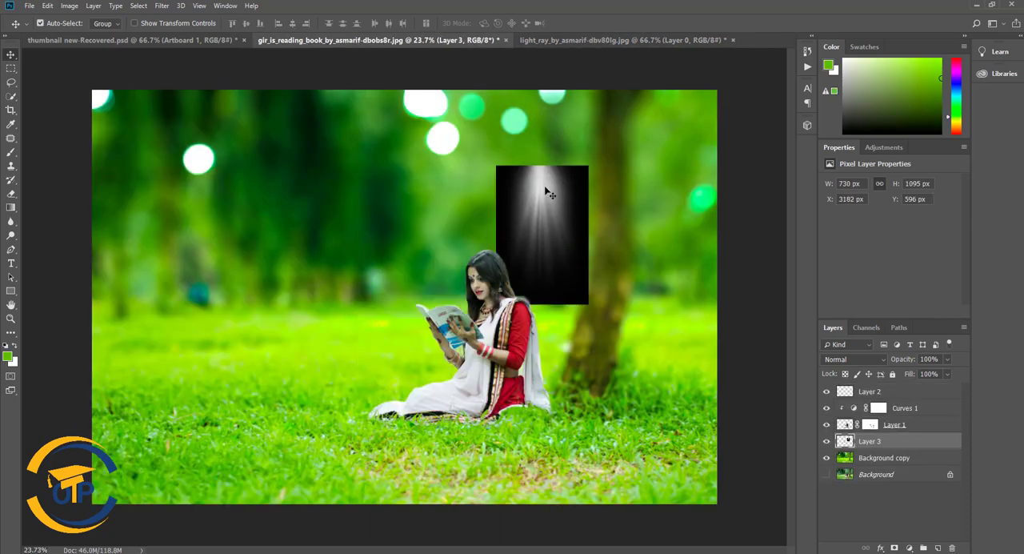
- Rotate the light ray layer by 40.84° and enlarge it to about 3272 × 3374 px, shining from the photo's upper right corner
click(48, 6)
click(72, 233)
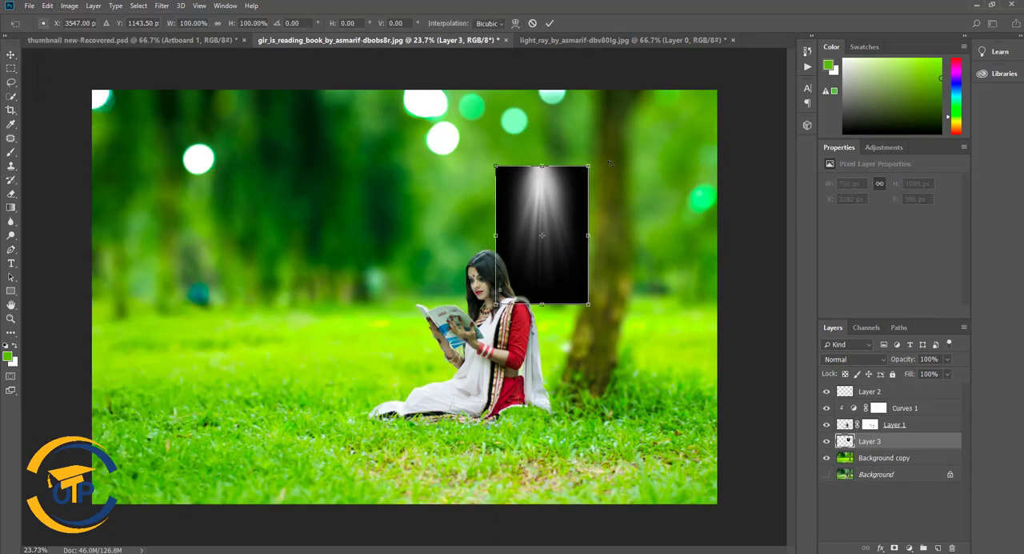
drag(610, 153, 726, 189)
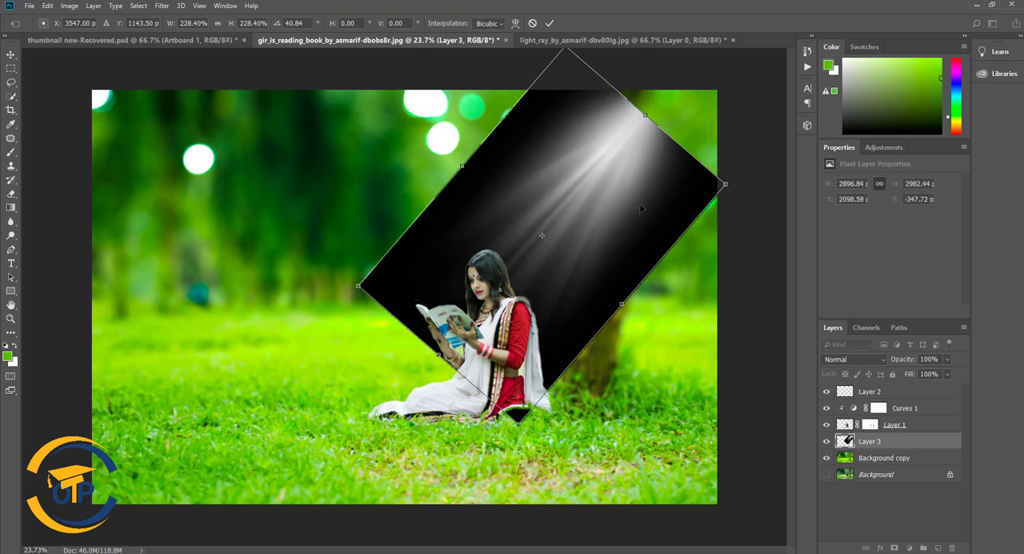
drag(640, 207, 703, 187)
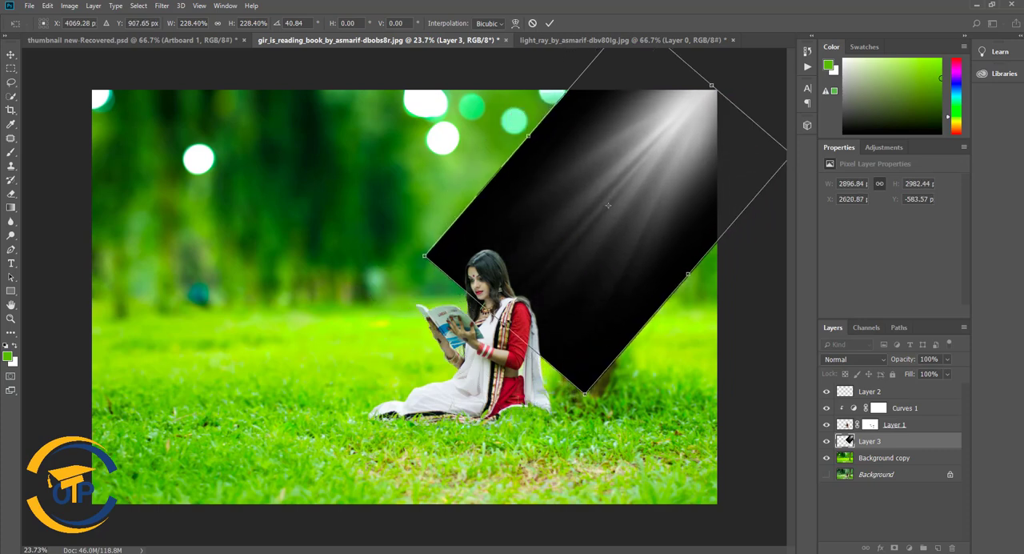
drag(503, 324, 495, 338)
key(ctrl+z)
drag(585, 394, 581, 418)
drag(599, 303, 588, 319)
key(Return)
- Set the light ray layer's blend mode to Screen and shift the rays slightly up and to the left
click(880, 360)
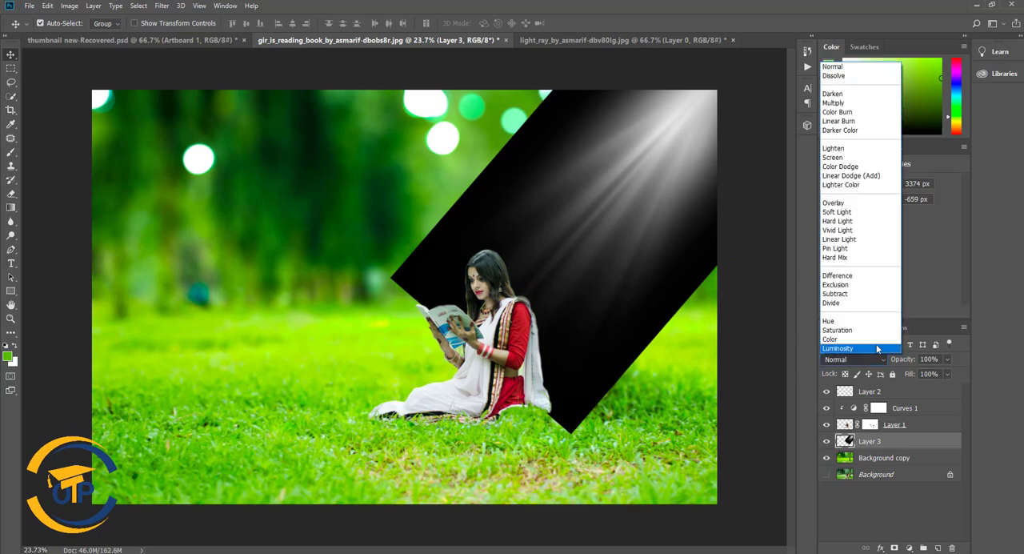
click(839, 162)
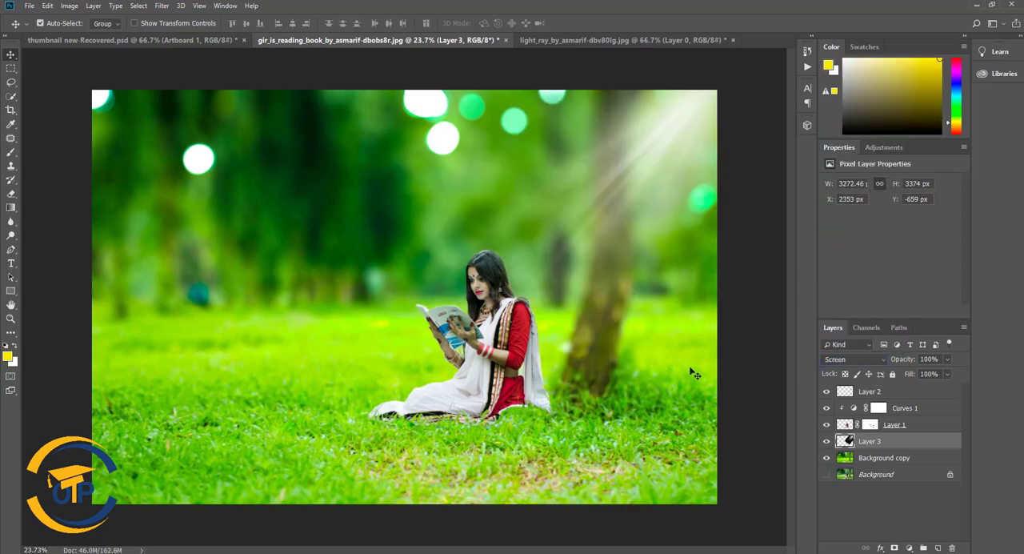
drag(682, 176, 686, 146)
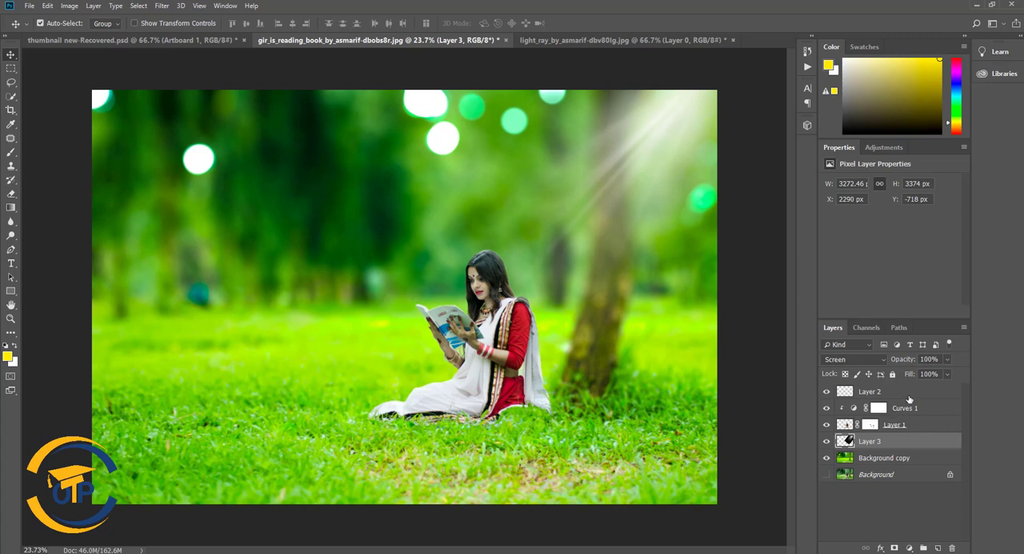
- Group all layers from the Background copy up to the green grass paint layer
click(908, 397)
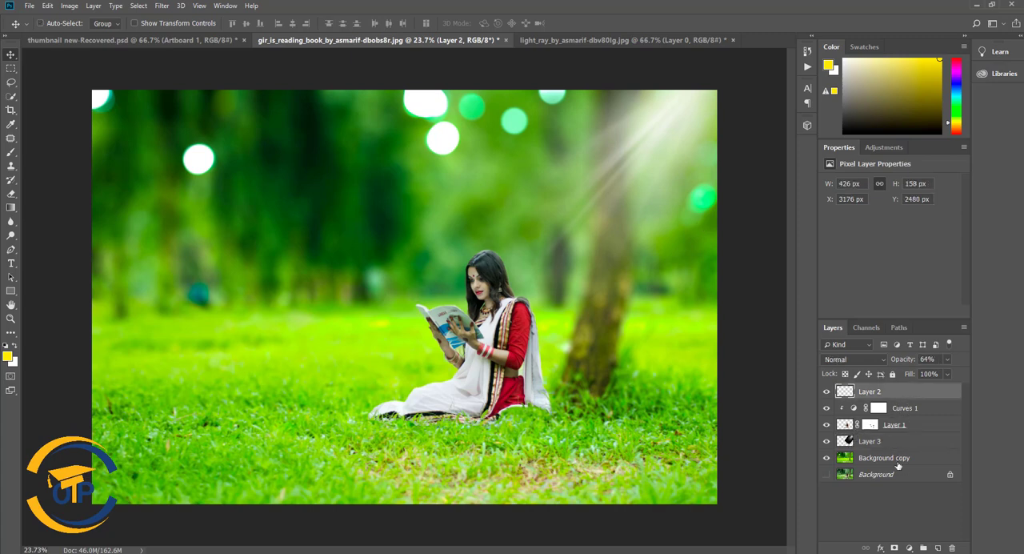
ctrl+click(899, 462)
click(899, 458)
shift+click(897, 394)
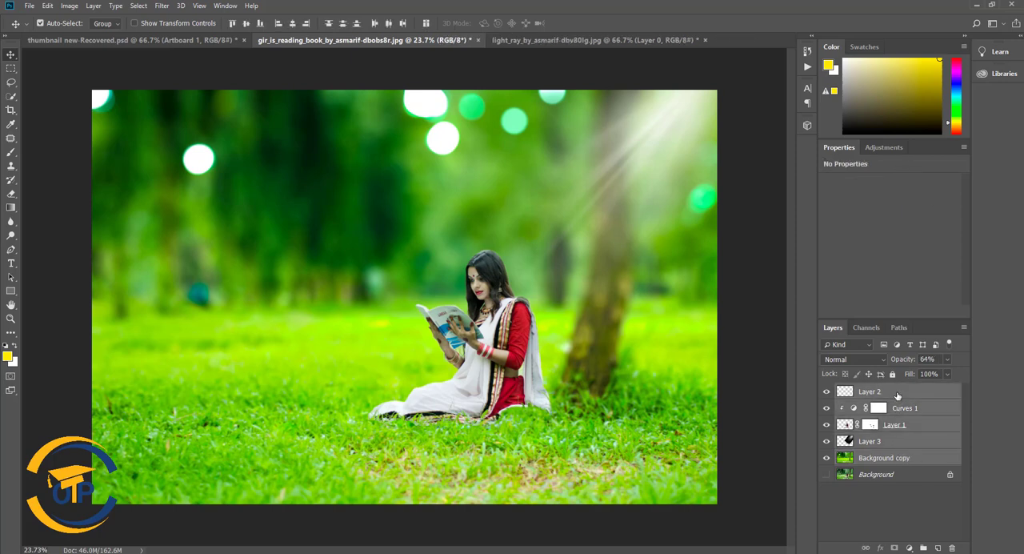
key(ctrl+g)
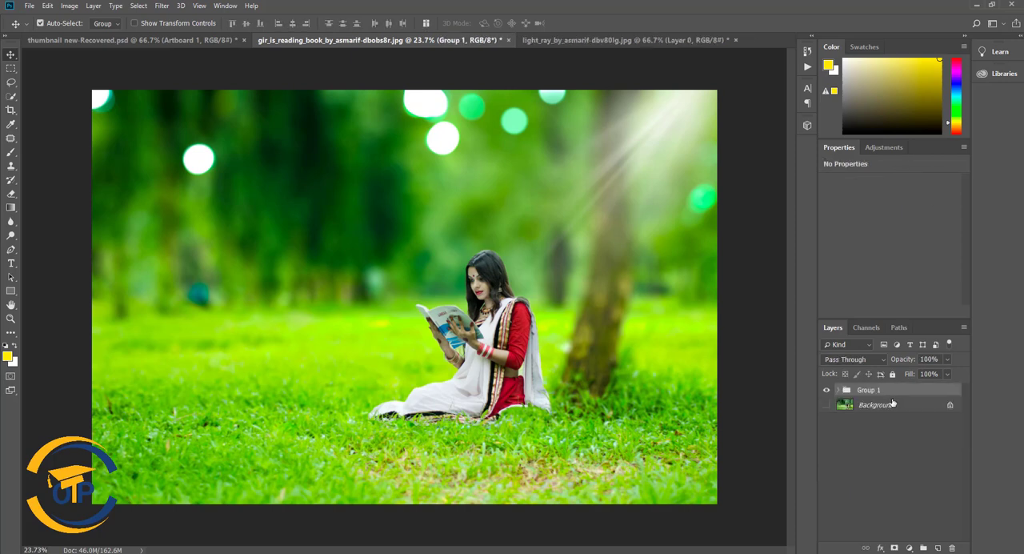
- Add a new layer above the group and fill it with the merged composite using Apply Image
click(938, 547)
click(69, 5)
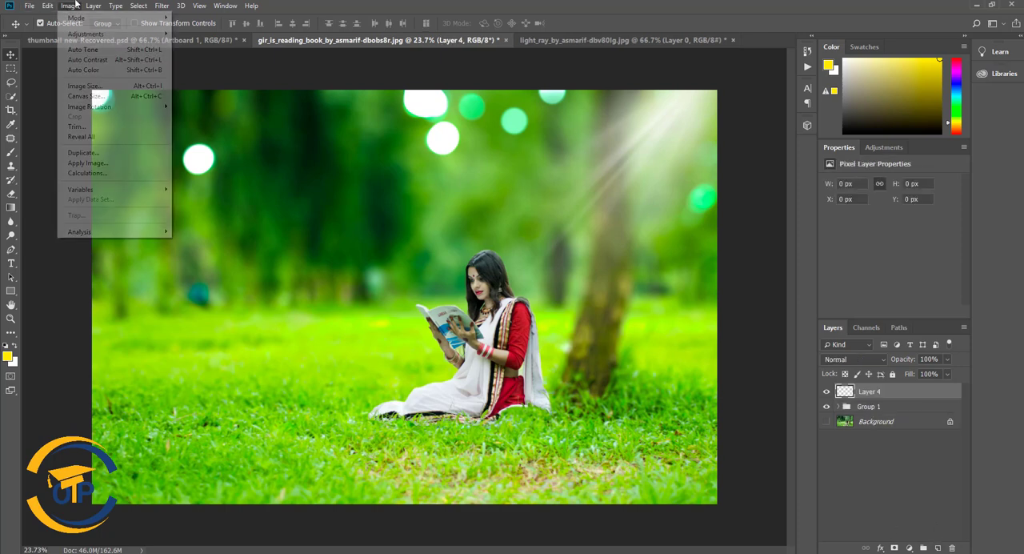
click(87, 162)
click(604, 150)
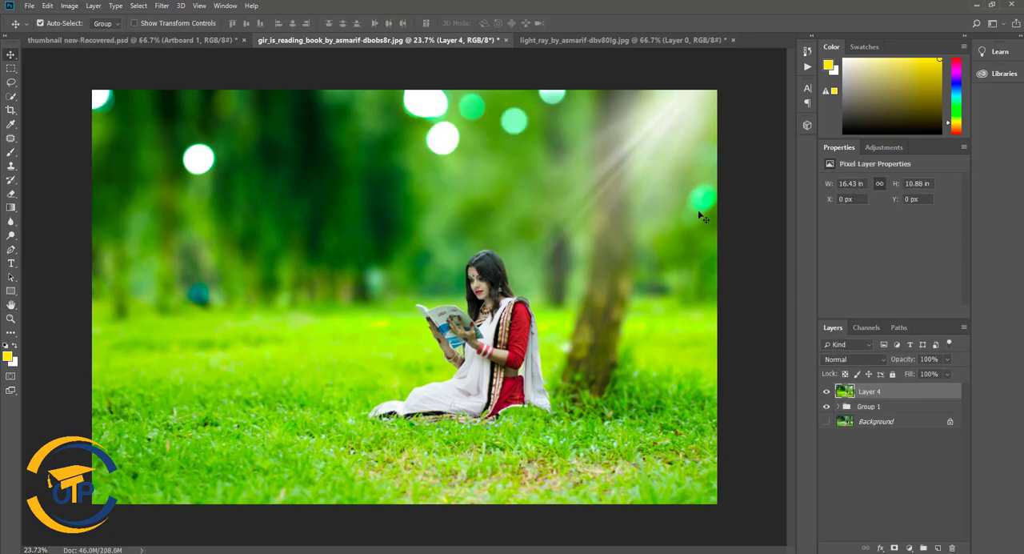
- Compare the merged composite with the original Background photo by toggling their visibility, leaving Layer 4 shown
click(827, 392)
click(827, 392)
click(827, 392)
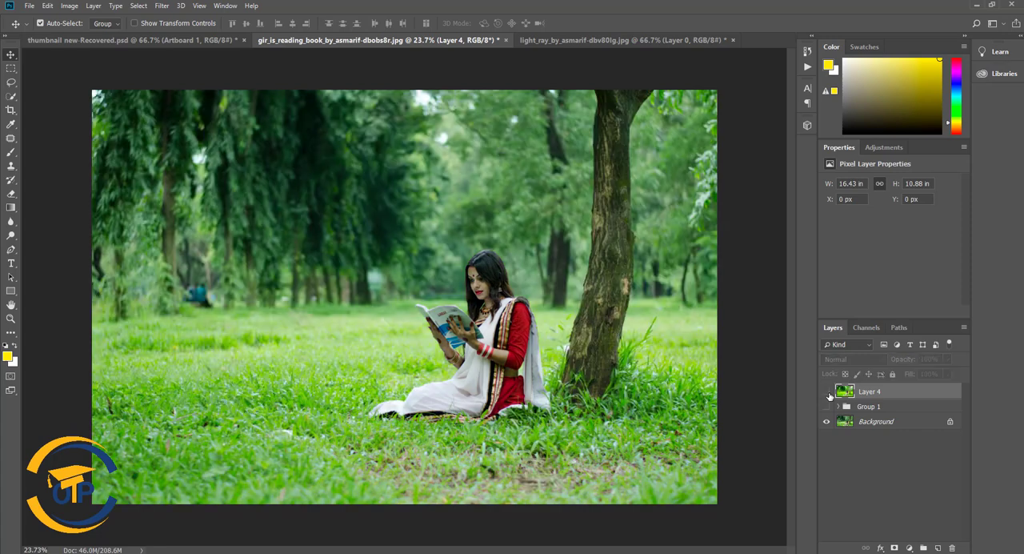
click(828, 392)
- Add a Color Balance adjustment above Layer 4 with midtones at Cyan-Red +3, Magenta-Green +14 and Yellow-Blue +5
click(910, 549)
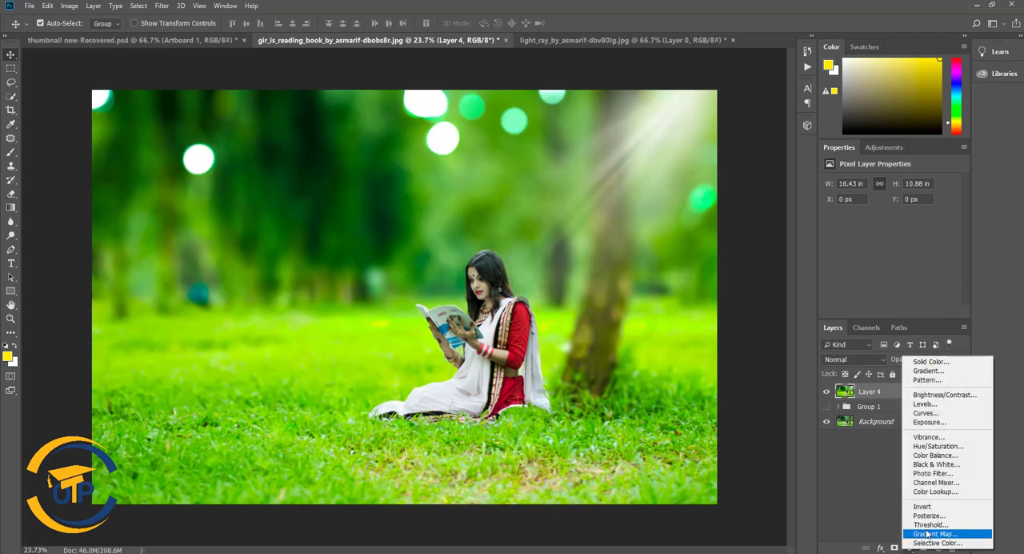
click(935, 454)
mouse_move(874, 227)
mouse_down()
mouse_move(853, 225)
mouse_move(911, 226)
mouse_move(861, 226)
mouse_move(884, 233)
mouse_up()
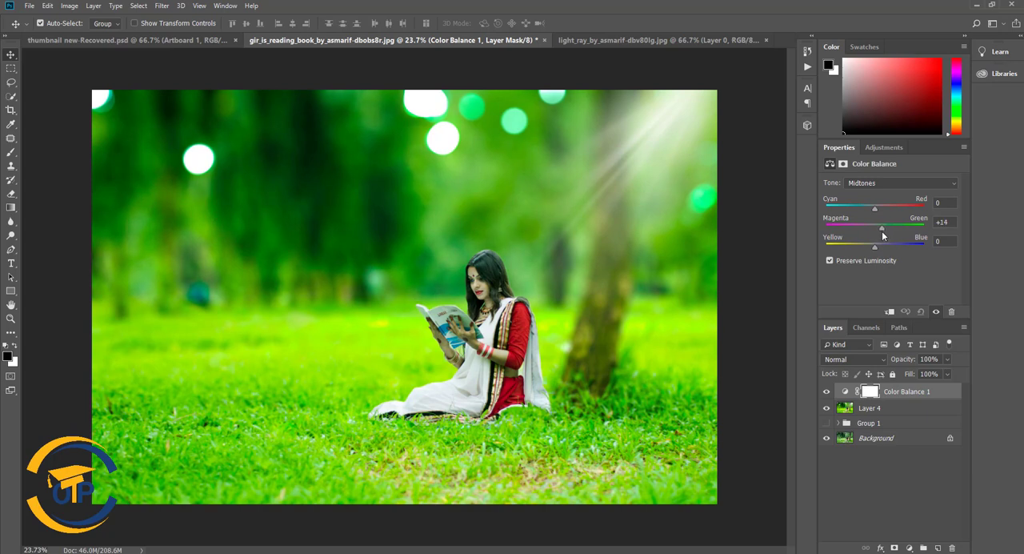
mouse_move(874, 209)
mouse_down()
mouse_move(892, 207)
mouse_move(875, 208)
mouse_up()
mouse_move(886, 247)
mouse_down()
mouse_move(912, 250)
mouse_move(875, 243)
mouse_up()
drag(879, 248, 878, 247)
- Compare the image with and without the Color Balance adjustment and clip the adjustment to Layer 4
click(827, 392)
click(827, 392)
click(827, 392)
click(827, 392)
alt+click(853, 399)
- Add a Color Lookup adjustment on top using the Fuji ETERNA 250D Kodak 2395 LUT
click(909, 548)
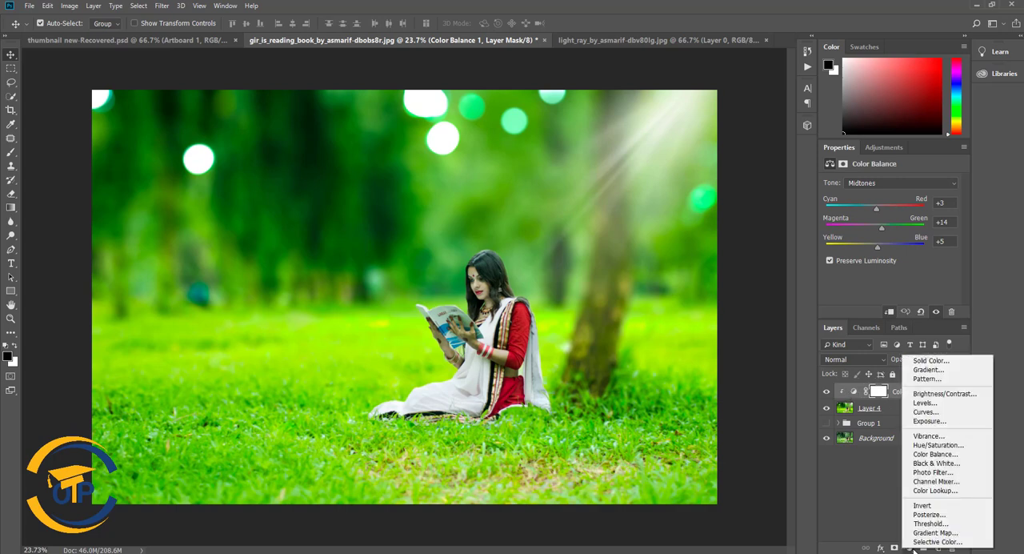
click(936, 489)
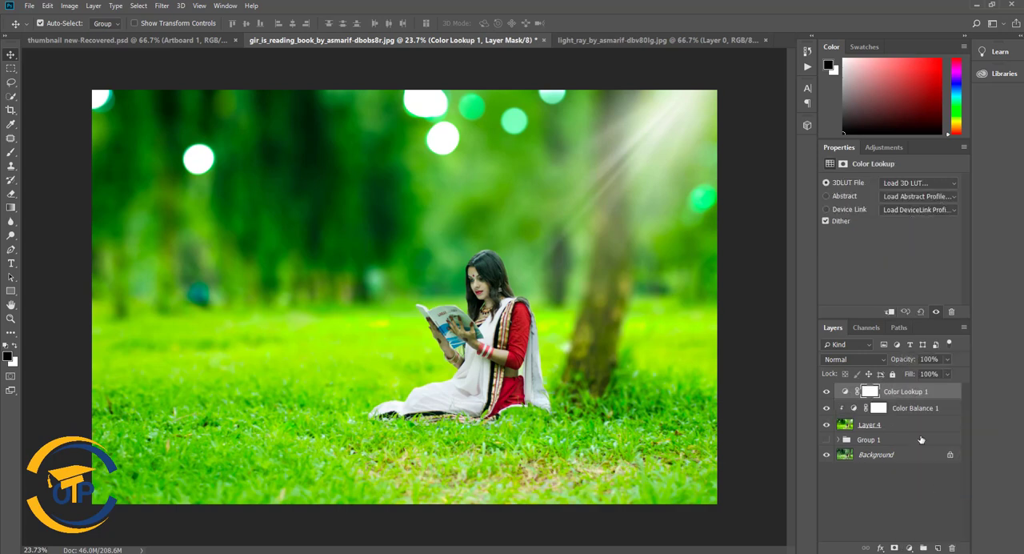
click(920, 183)
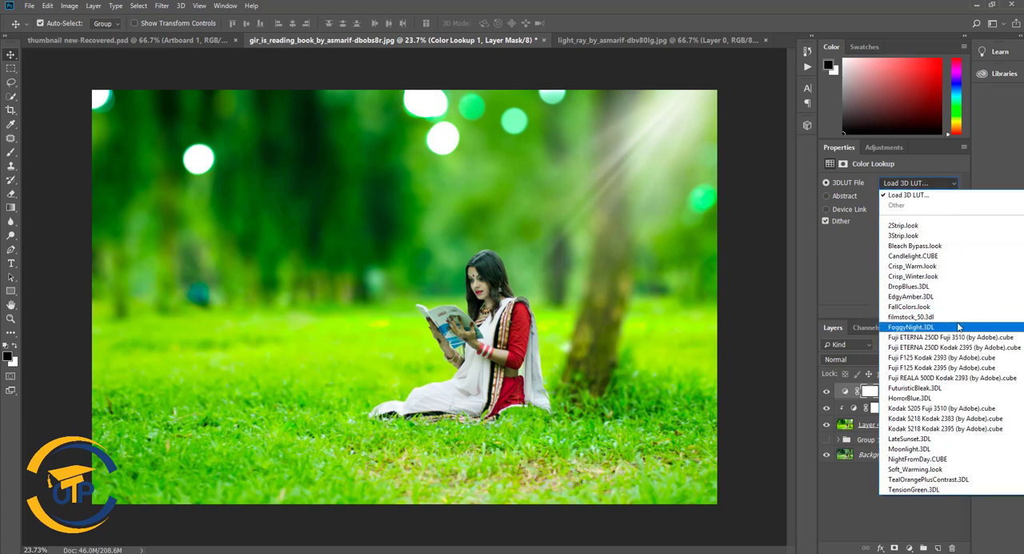
click(955, 347)
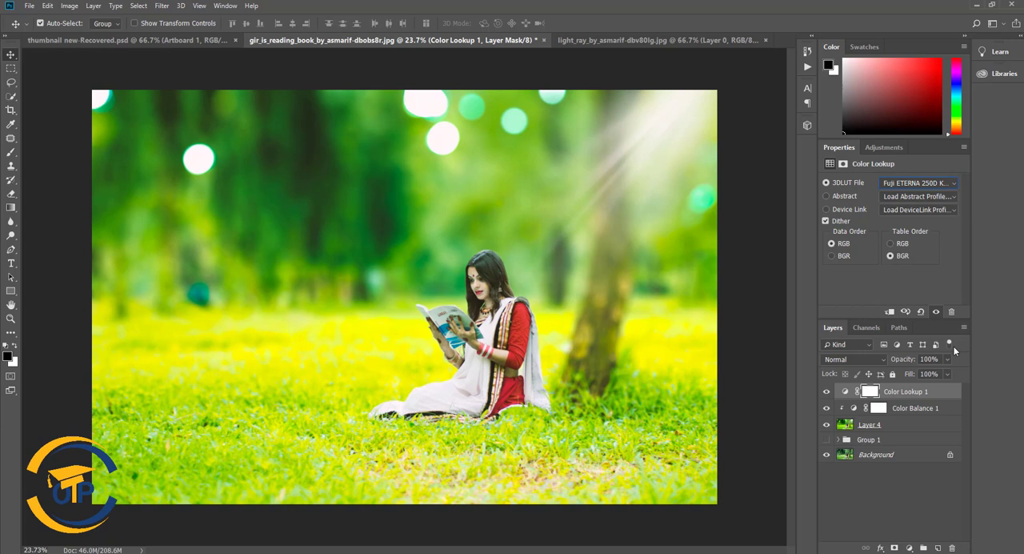
- Try the Fuji ETERNA 250D Fuji 3510, Fuji REALA 500D Kodak 2393 and Kodak 5205 Fuji 3510 LUTs, comparing the last with the ungraded image
click(925, 182)
click(928, 340)
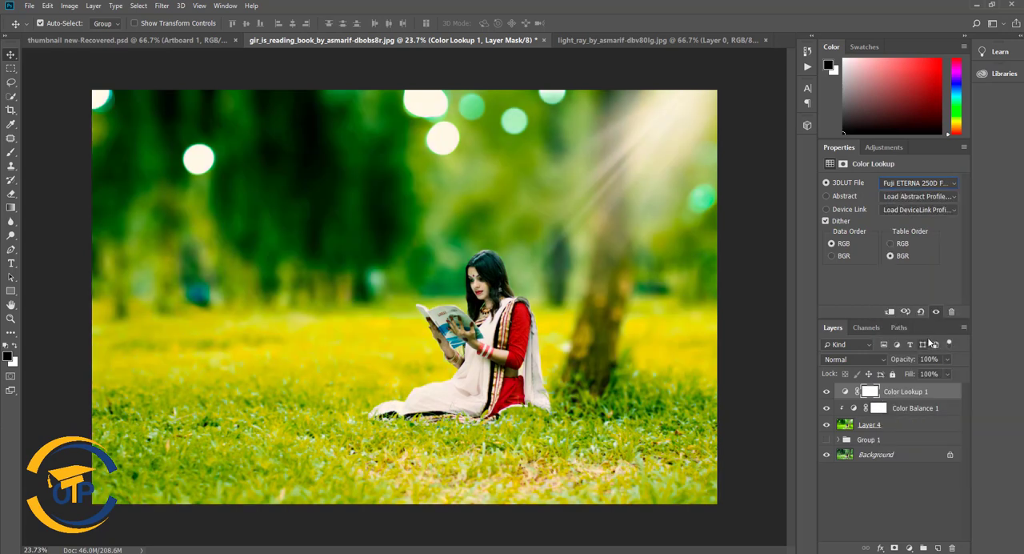
click(913, 185)
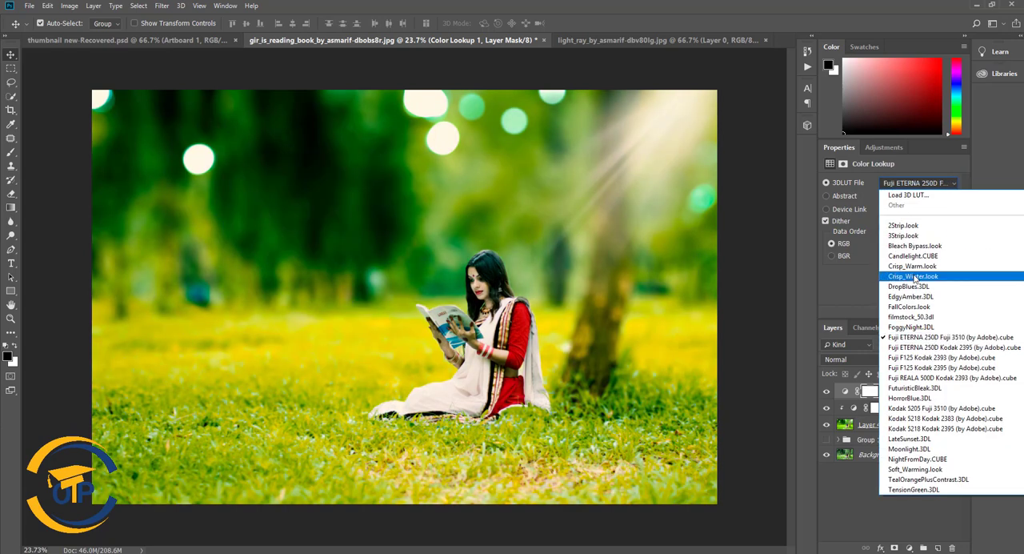
click(924, 378)
click(916, 183)
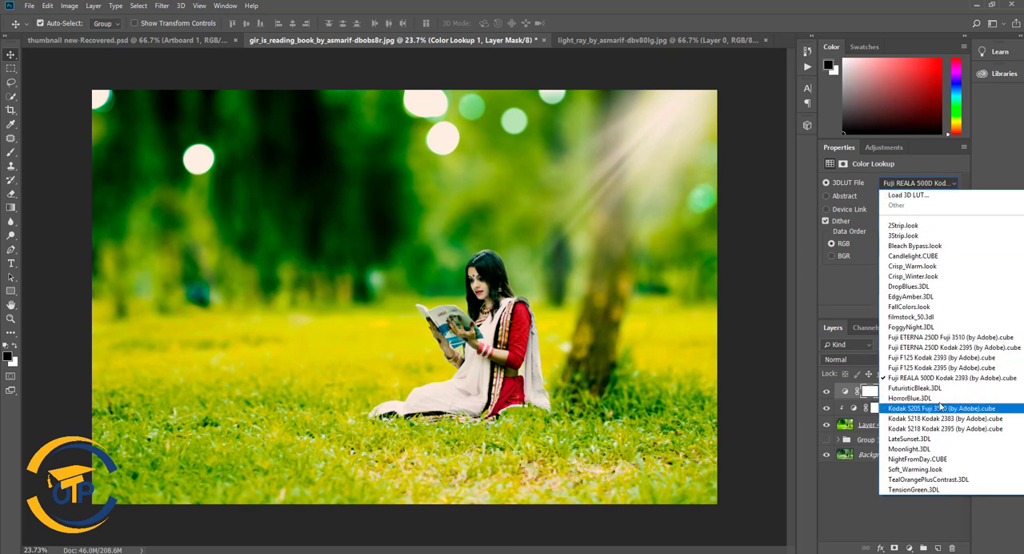
click(940, 408)
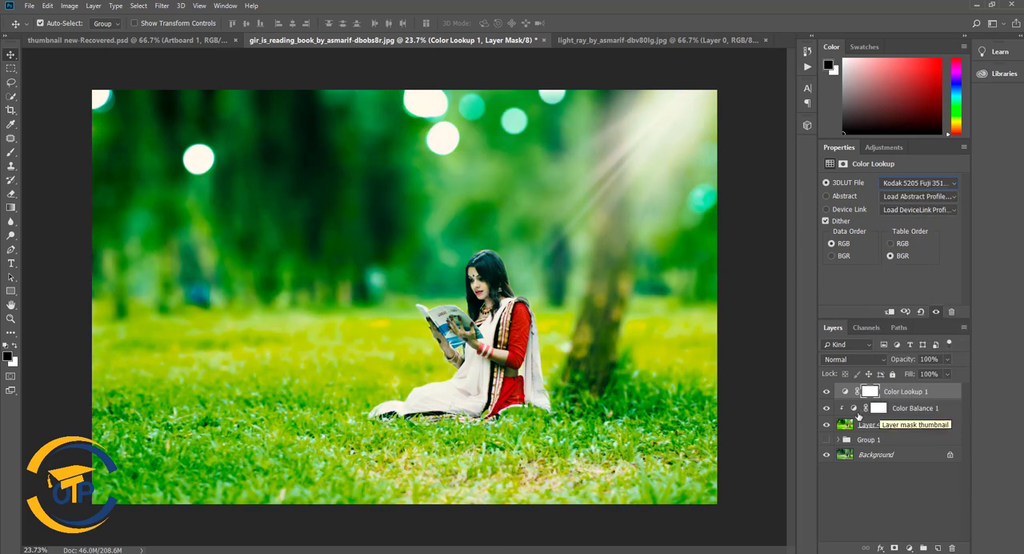
click(827, 392)
click(826, 392)
click(826, 392)
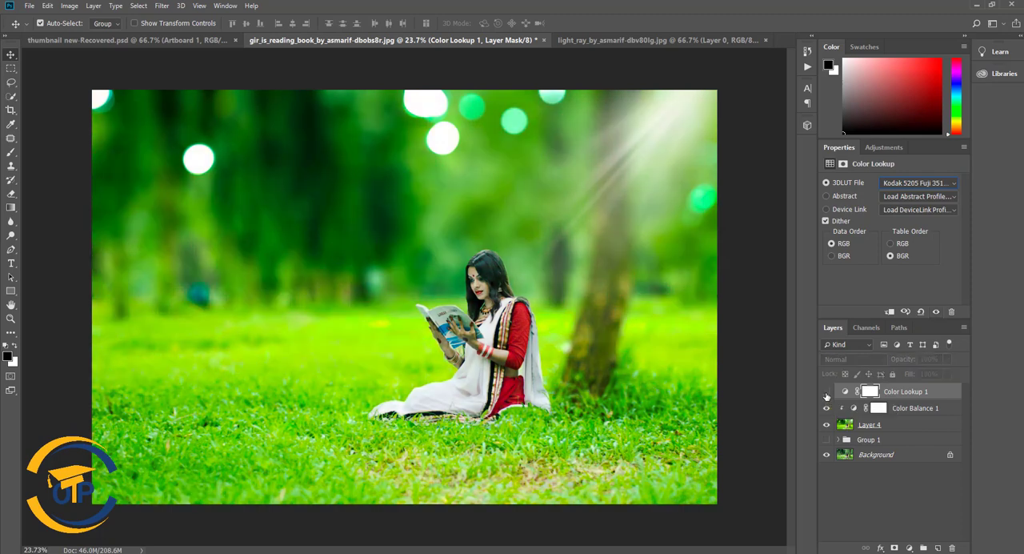
click(826, 392)
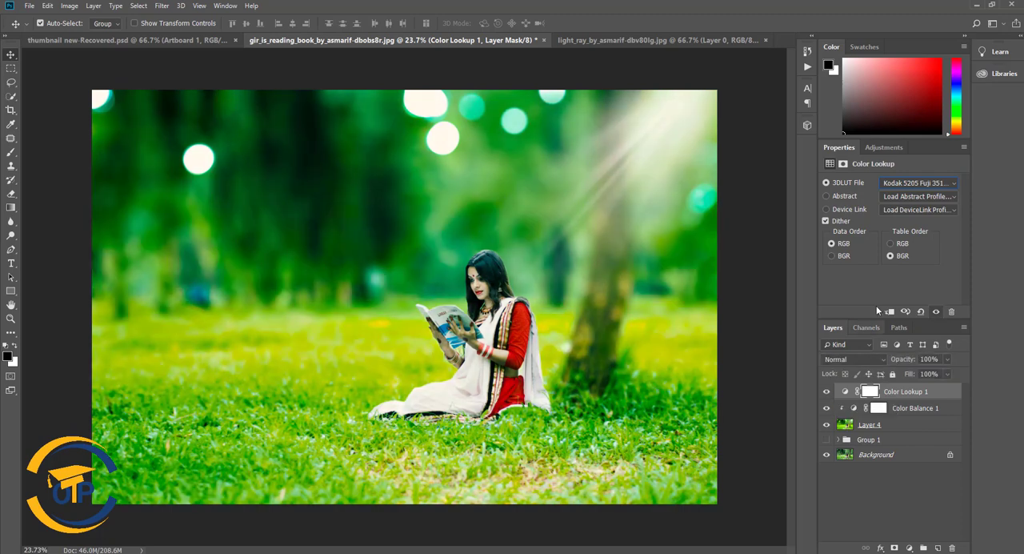
- Switch the Color Lookup to the Fuji F125 Kodak 2393 LUT, compare before and after, and clip it to the layers below
click(927, 183)
click(935, 358)
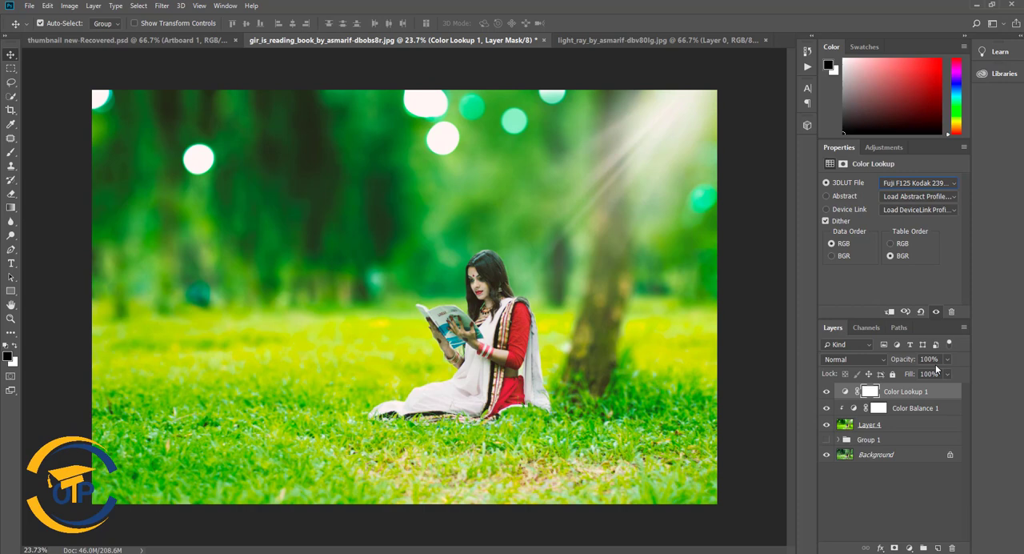
click(826, 392)
click(826, 391)
click(826, 392)
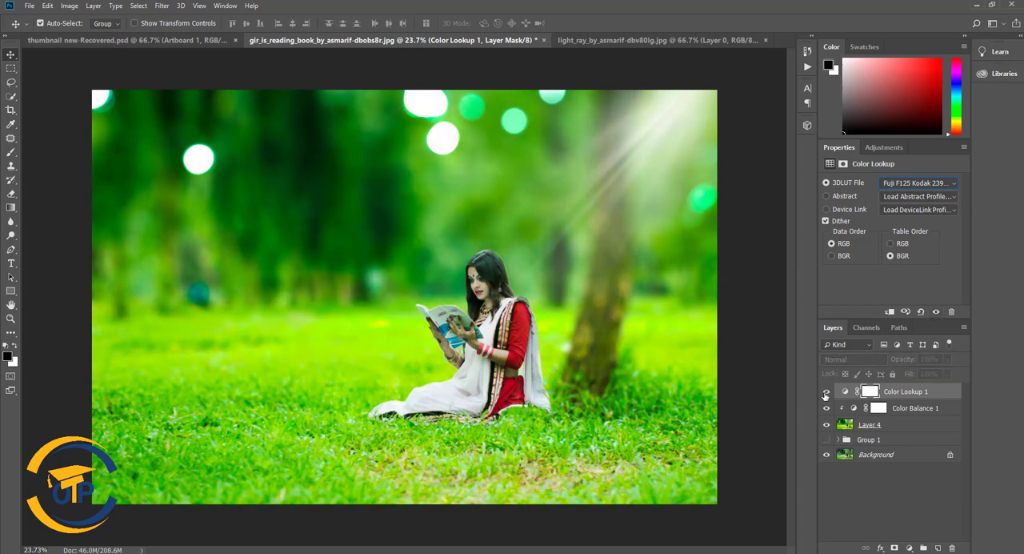
click(826, 392)
alt+click(839, 400)
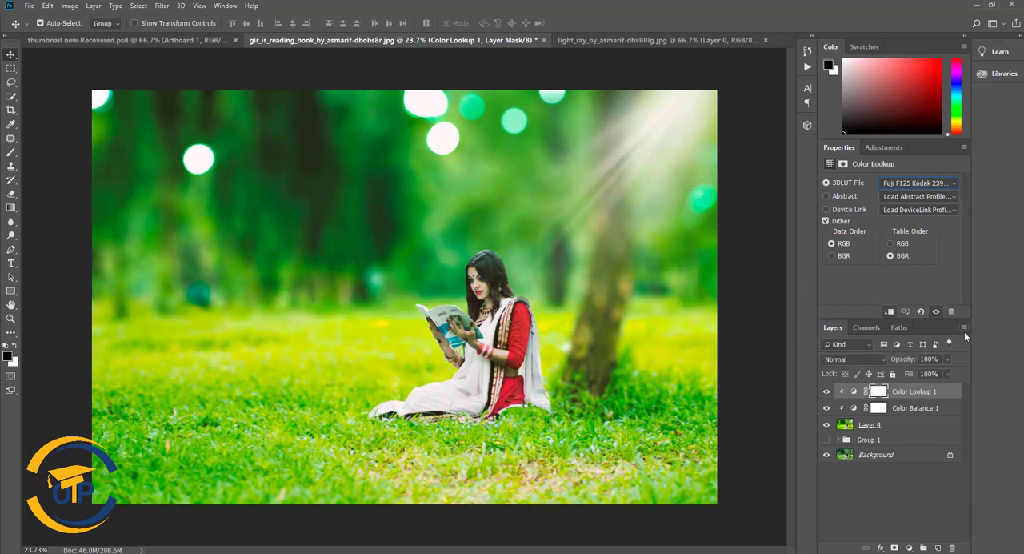
- Lower the Color Lookup's opacity to about 26% and the Color Balance's opacity to 25%
click(949, 359)
drag(946, 373, 909, 375)
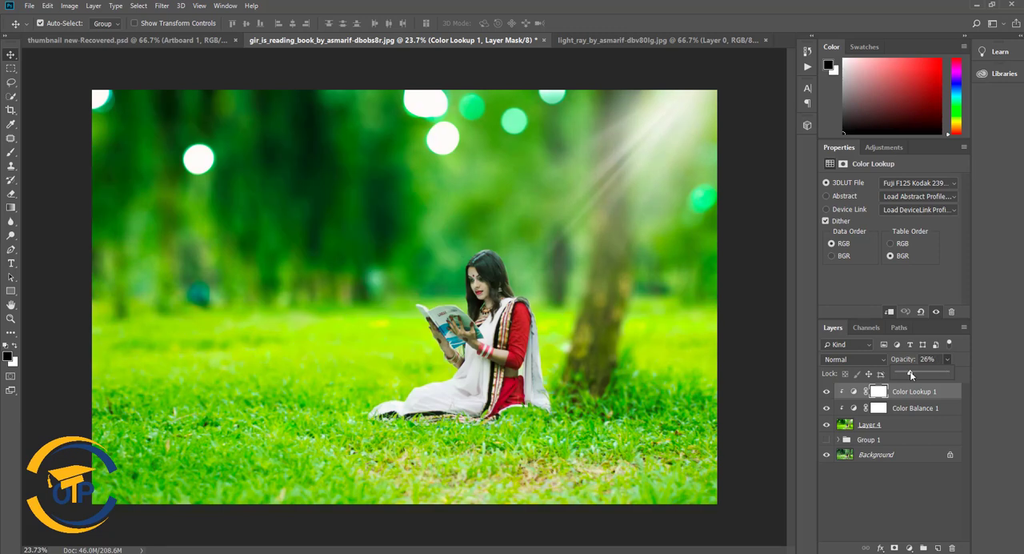
click(902, 403)
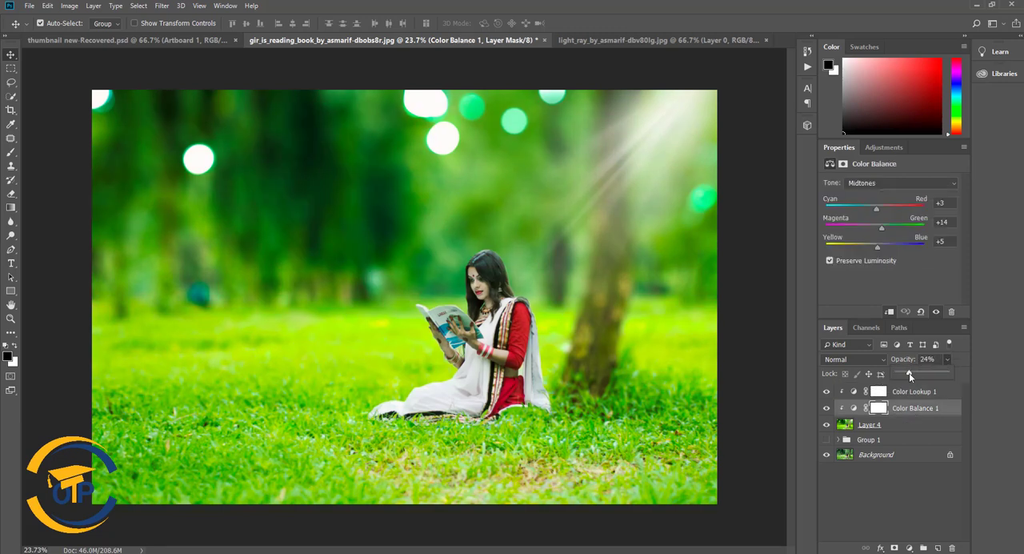
drag(909, 375, 911, 377)
- Add a Warming Filter (85) Photo Filter adjustment above Color Balance and lower its opacity to about 32%
click(908, 547)
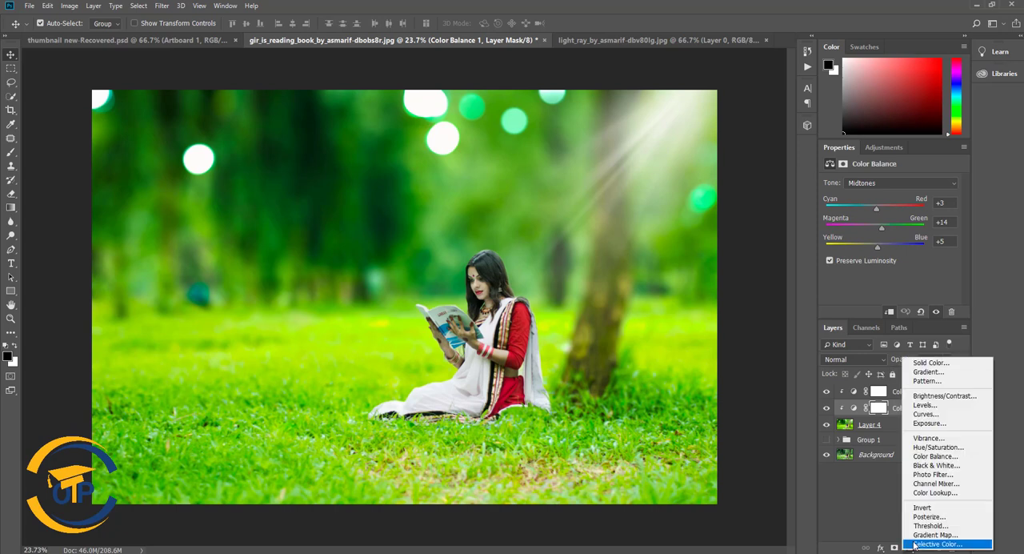
click(935, 474)
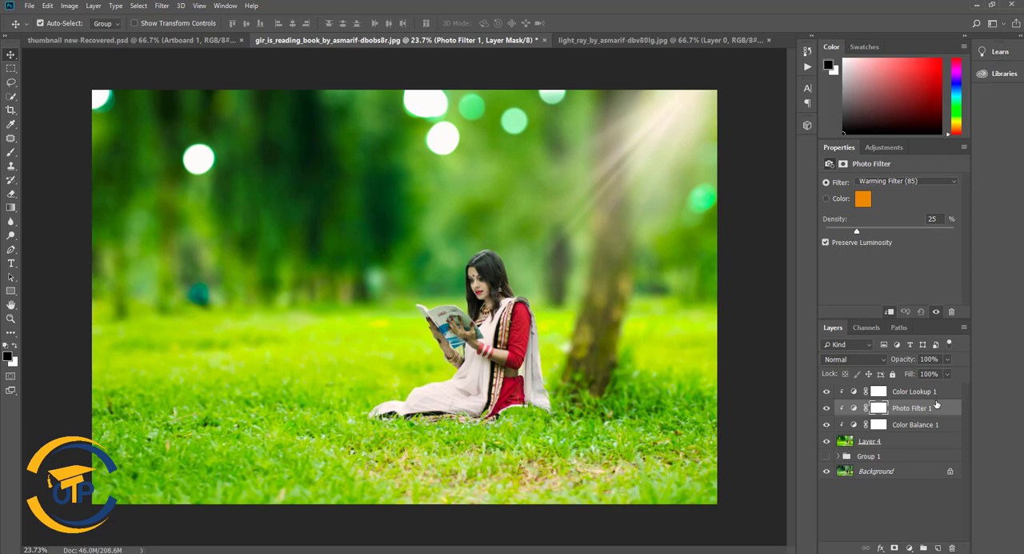
click(829, 412)
drag(949, 365, 913, 374)
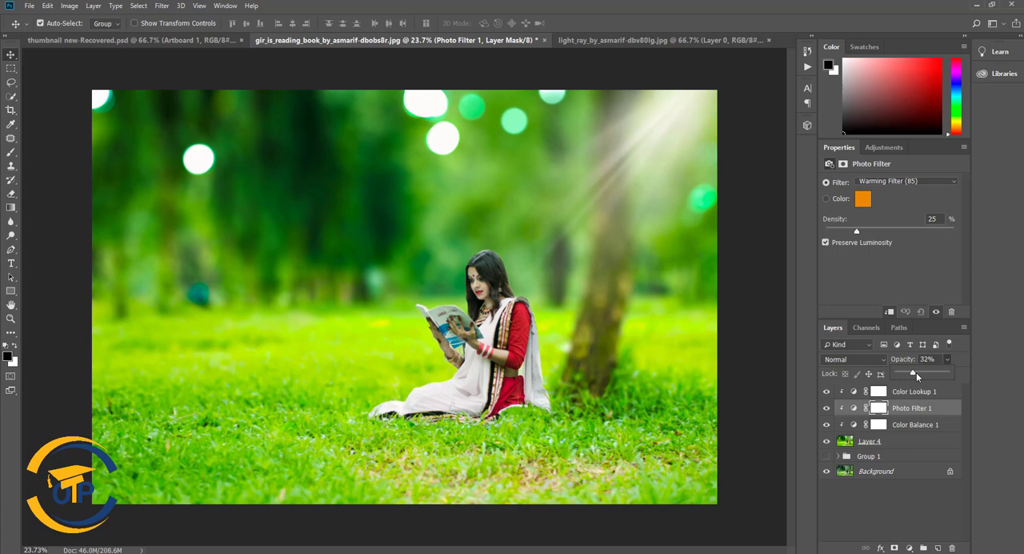
- Select the Color Balance, Photo Filter and Color Lookup adjustments together, then hide Layer 4 and show Group 1
click(917, 428)
click(917, 428)
shift+click(925, 409)
shift+click(931, 397)
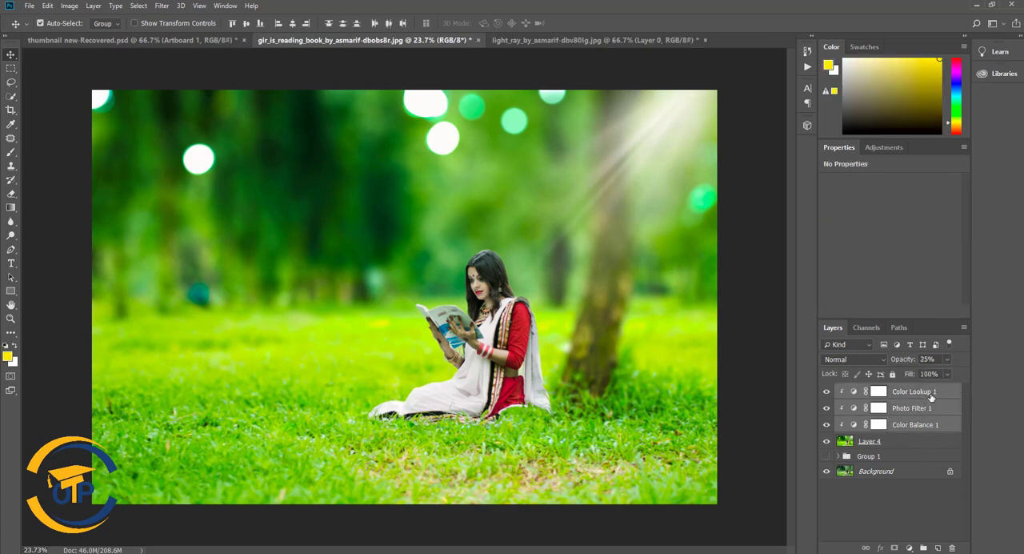
click(827, 441)
click(827, 456)
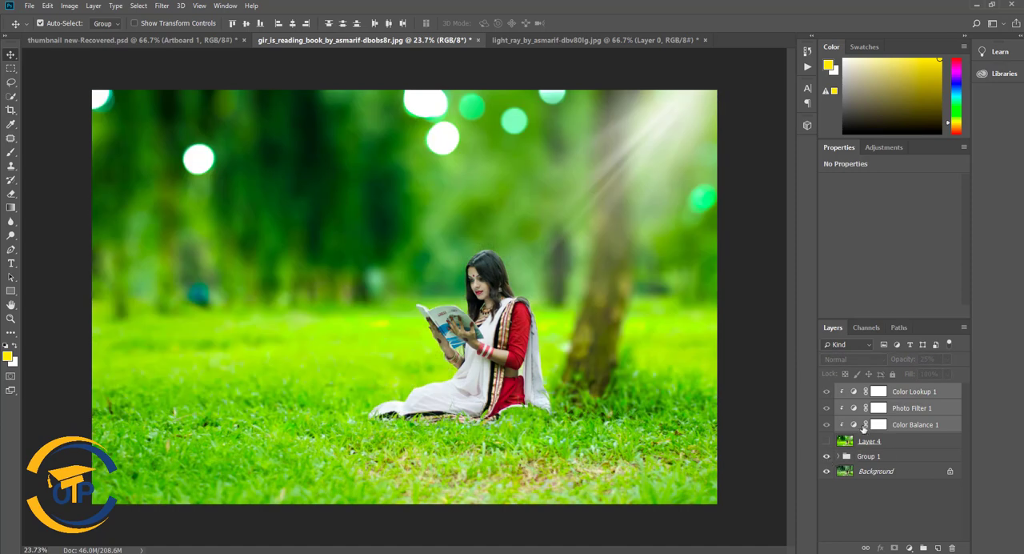
- Move the three selected adjustments to the top of Group 1 and group them together
click(837, 456)
drag(888, 394, 892, 465)
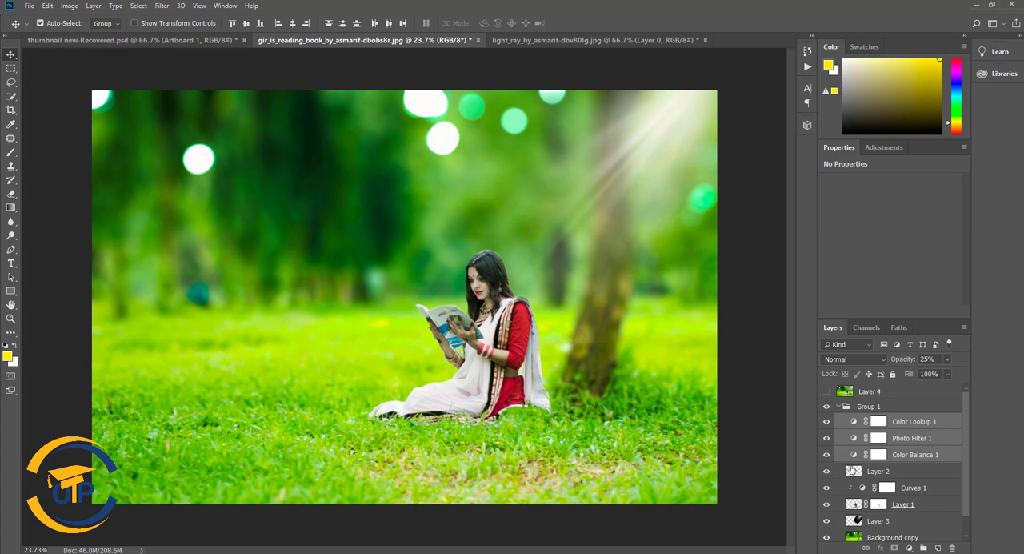
key(ctrl+g)
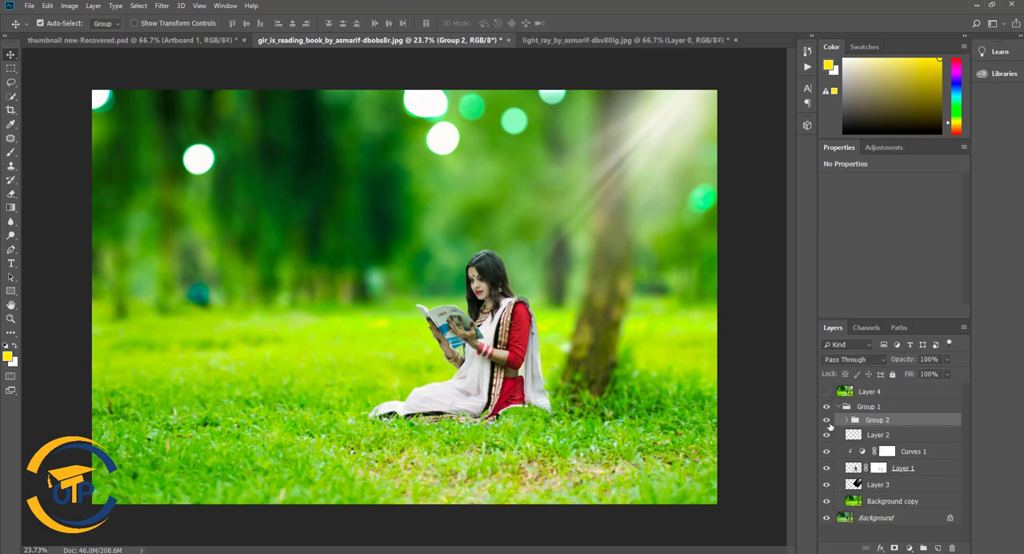
click(847, 420)
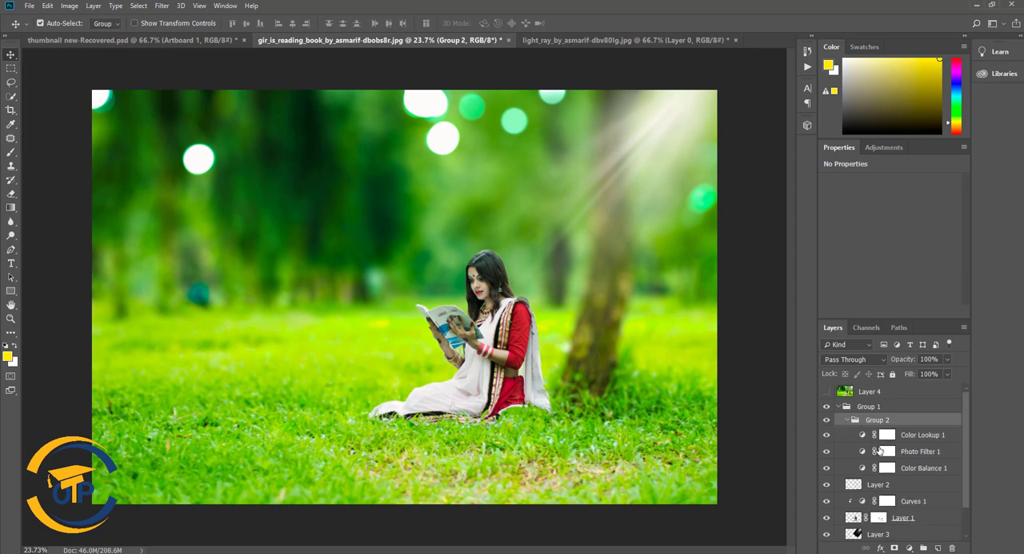
- Try to move the woman's cut-out layer to the top of the adjustments group
click(862, 469)
scroll(860, 480, down, 1)
drag(854, 502, 829, 424)
click(827, 419)
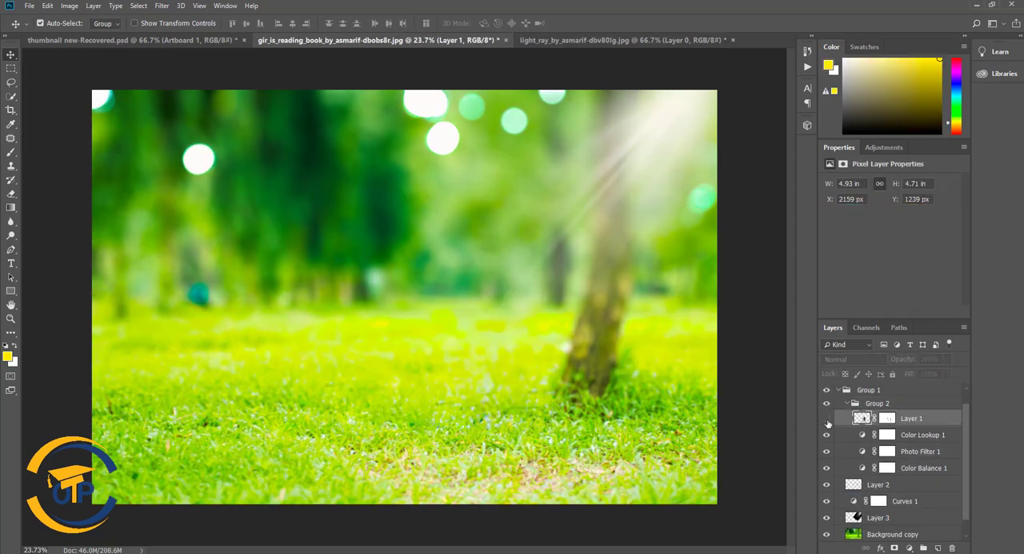
click(828, 419)
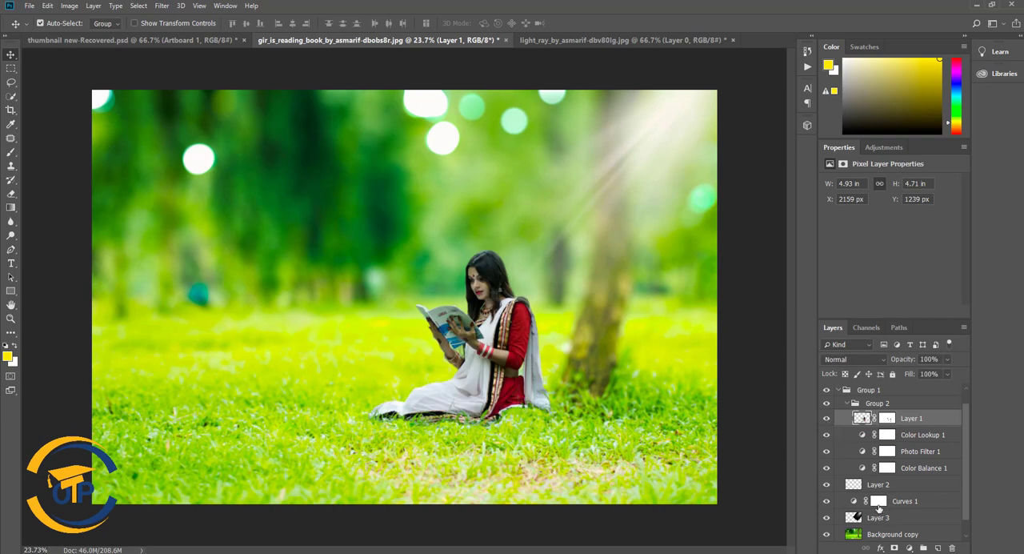
key(ctrl+z)
- Group Layer 2, Curves 1 and the woman's cut-out Layer 1, and name the group photo
ctrl+click(910, 485)
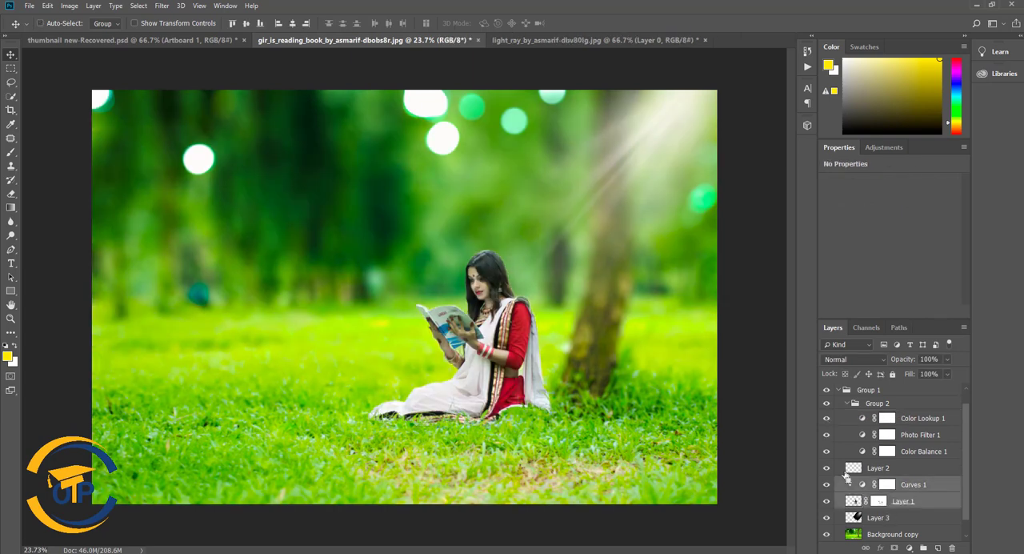
click(827, 470)
ctrl+click(896, 468)
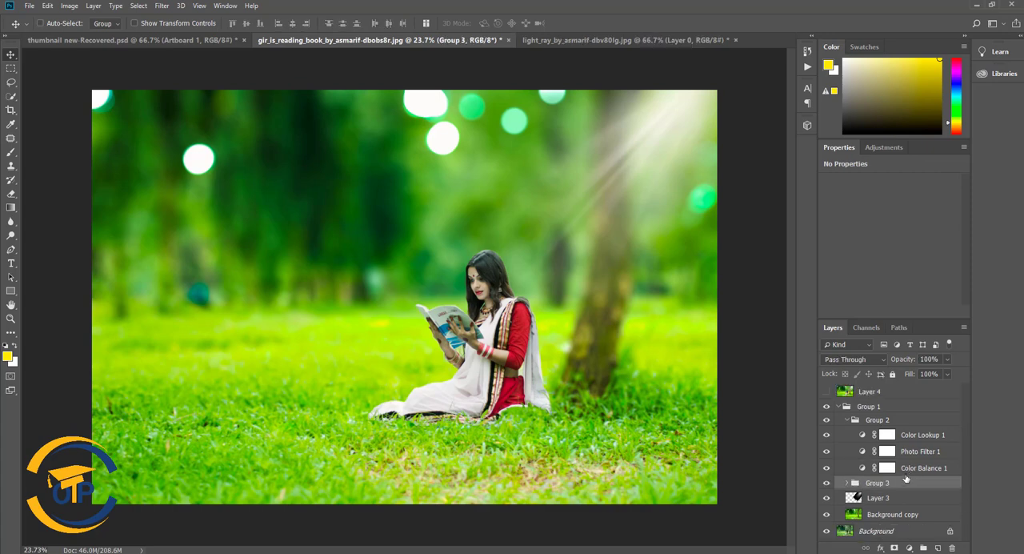
key(ctrl+g)
double_click(877, 483)
text(photo)
key(Return)
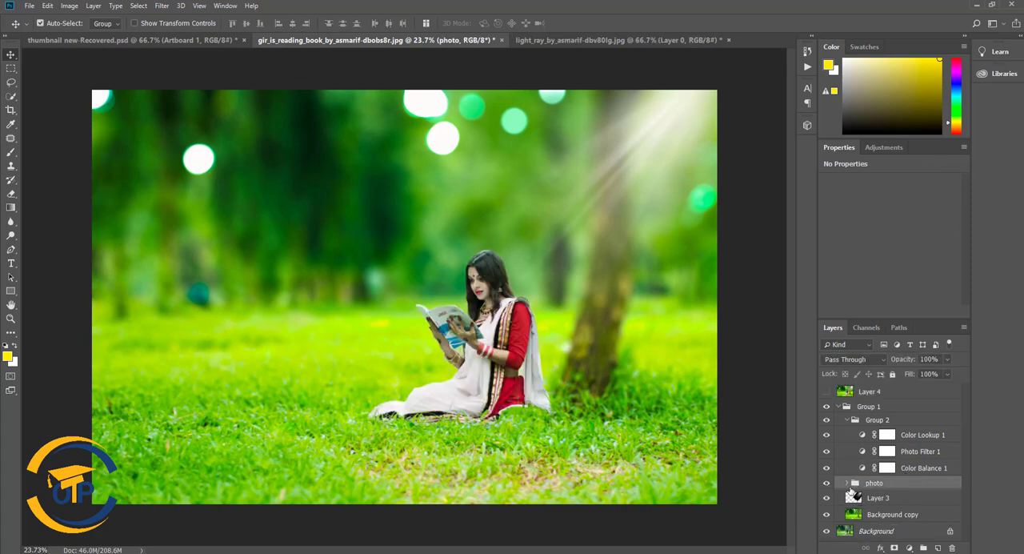
- Move the photo group above the adjustments group and the light ray Layer 3 to the top of Group 1
drag(853, 485, 863, 417)
click(847, 432)
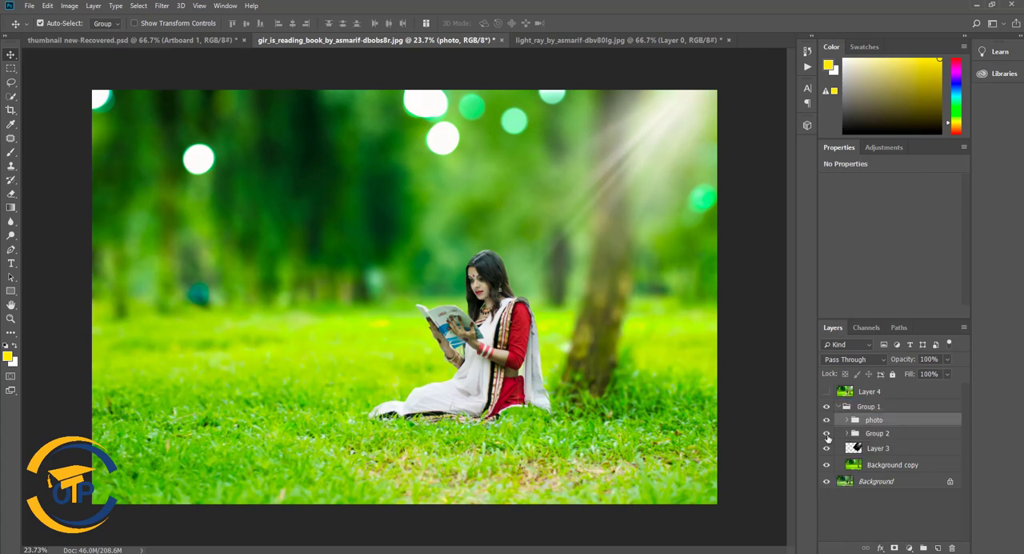
click(842, 437)
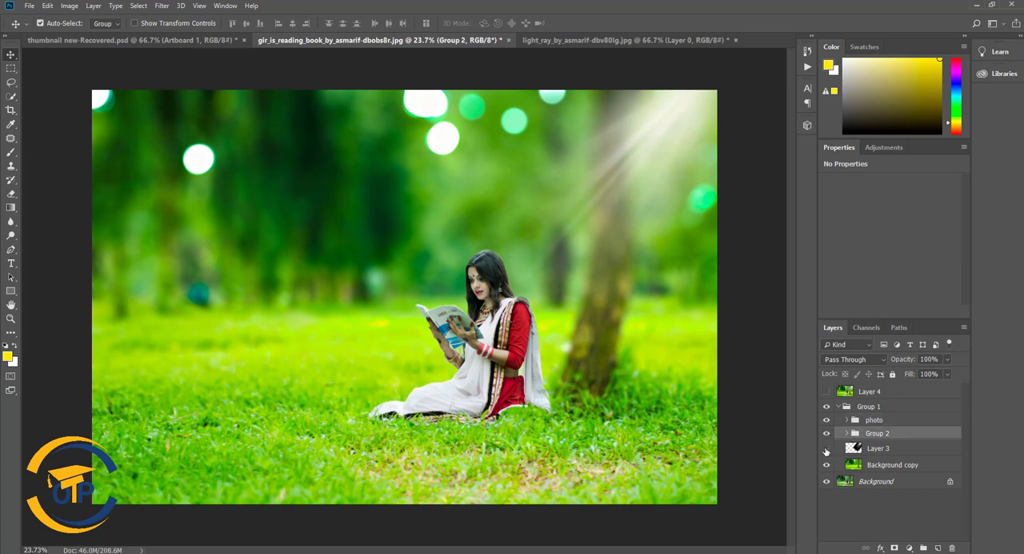
drag(858, 452, 857, 426)
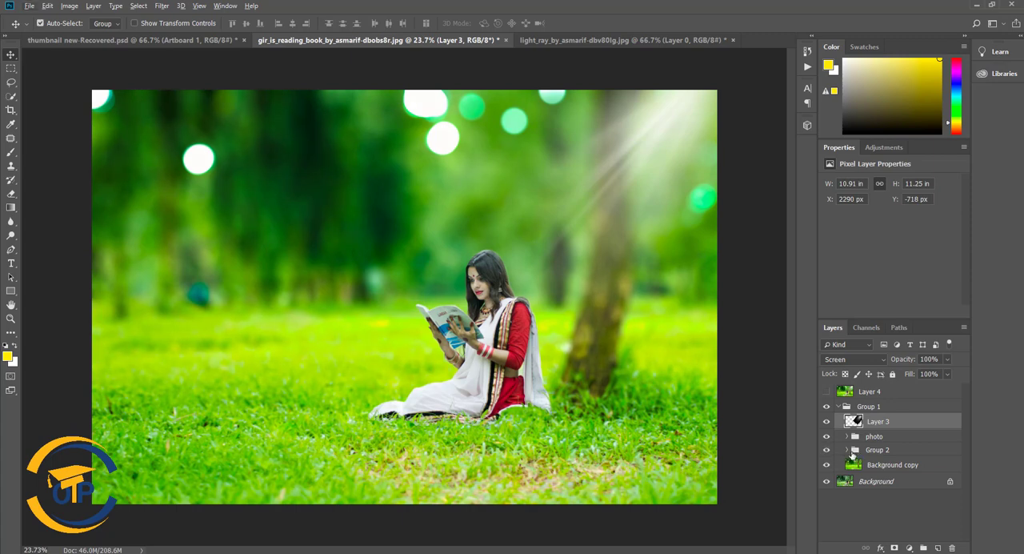
- Clip the Photo Filter 1 and Color Lookup 1 adjustments to Color Balance 1 inside Group 2, and hide the Background layer
click(846, 449)
click(860, 502)
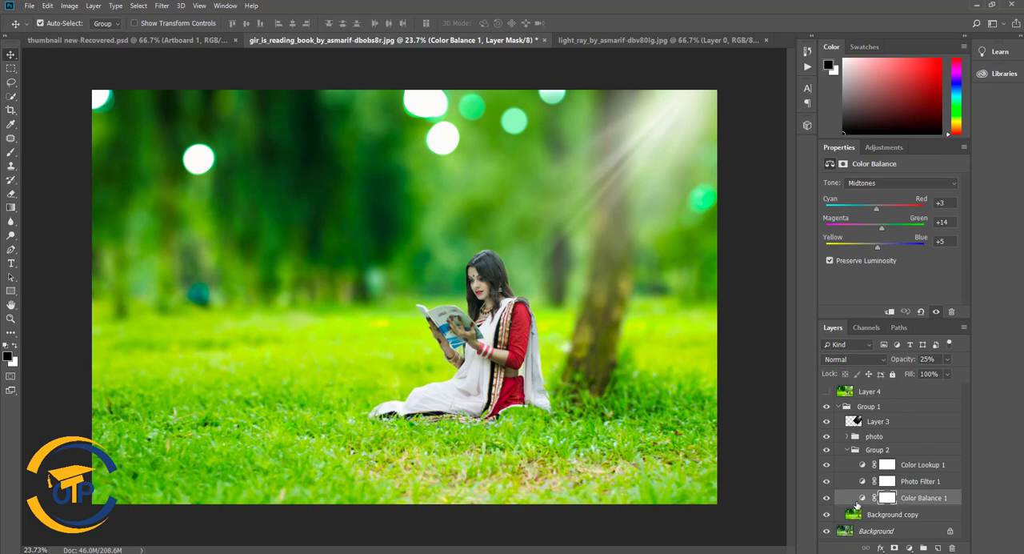
click(873, 487)
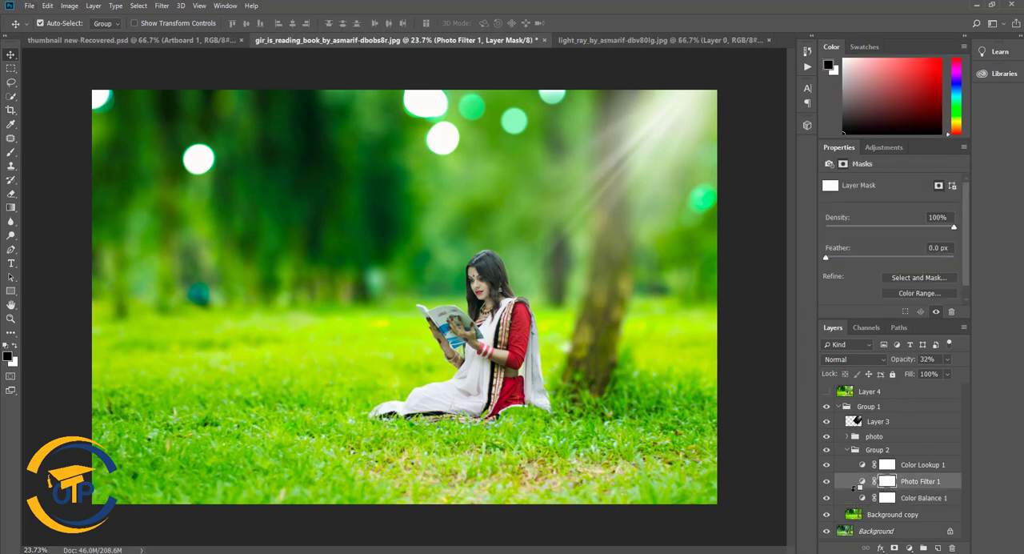
alt+click(858, 488)
click(856, 504)
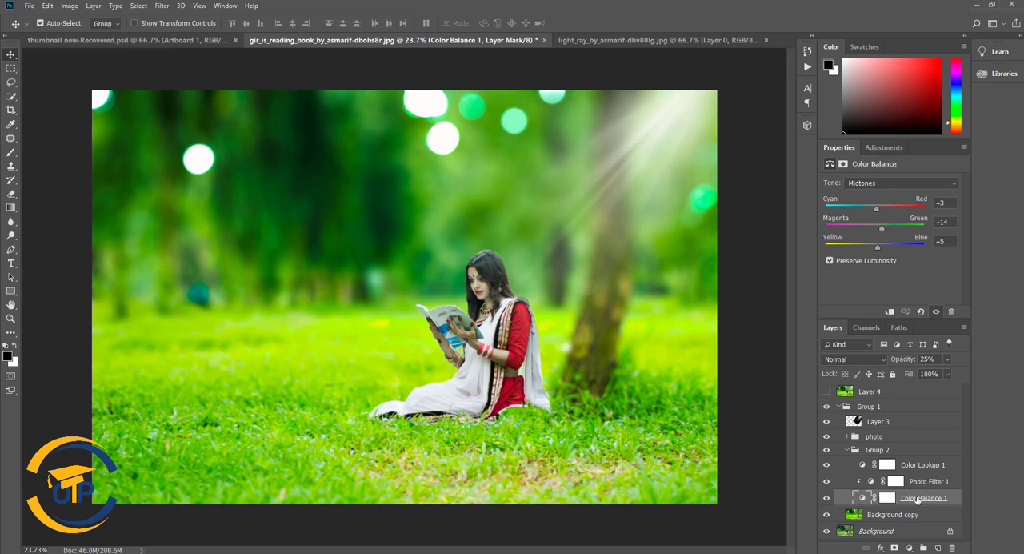
click(913, 467)
alt+click(860, 472)
click(926, 502)
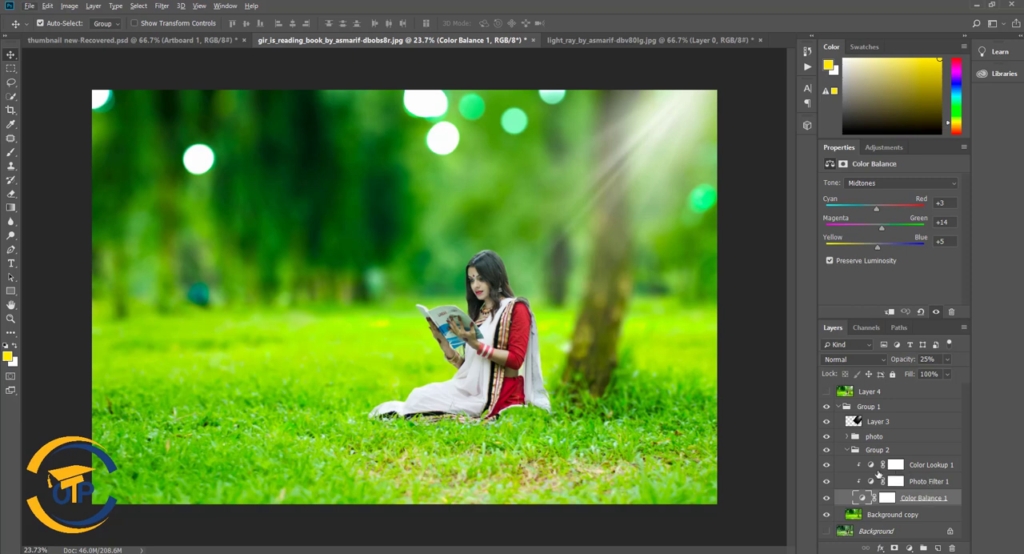
- Compare the image with and without the Background copy layer and the photo group
click(847, 449)
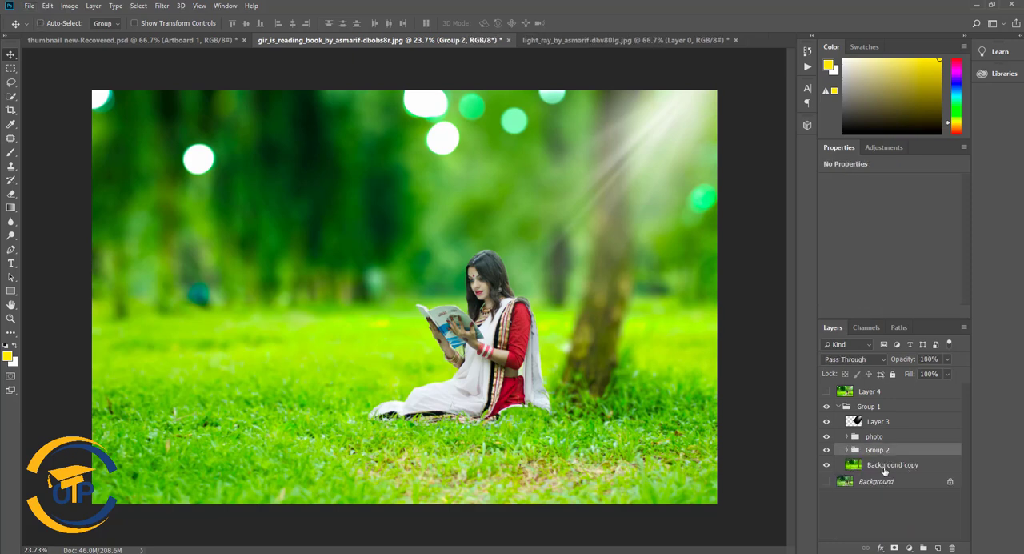
click(826, 464)
click(826, 465)
click(827, 437)
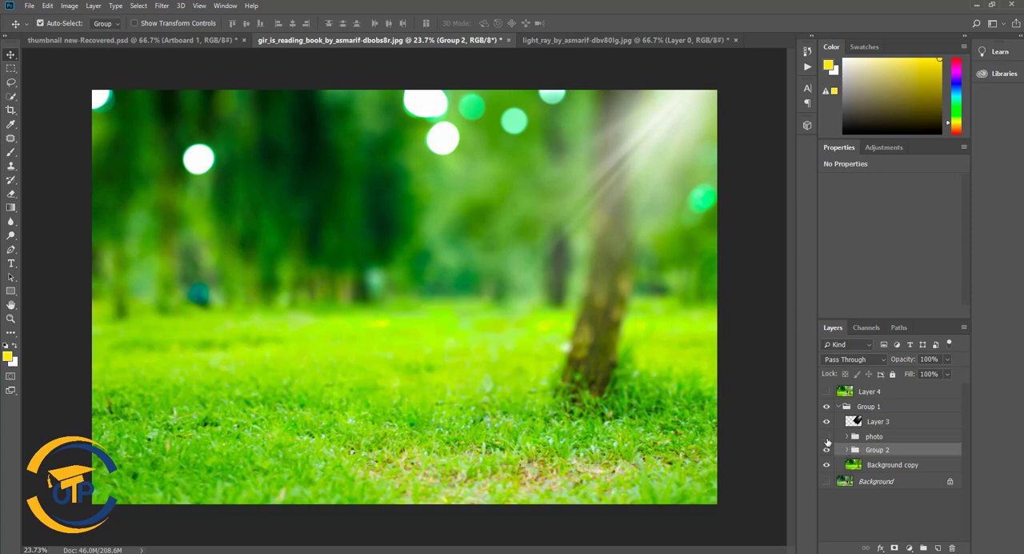
click(826, 436)
- Examine the effect of Layer 2 and Curves 1 inside the photo group by switching their visibility off and on
scroll(492, 332, up, 3)
click(852, 437)
click(846, 436)
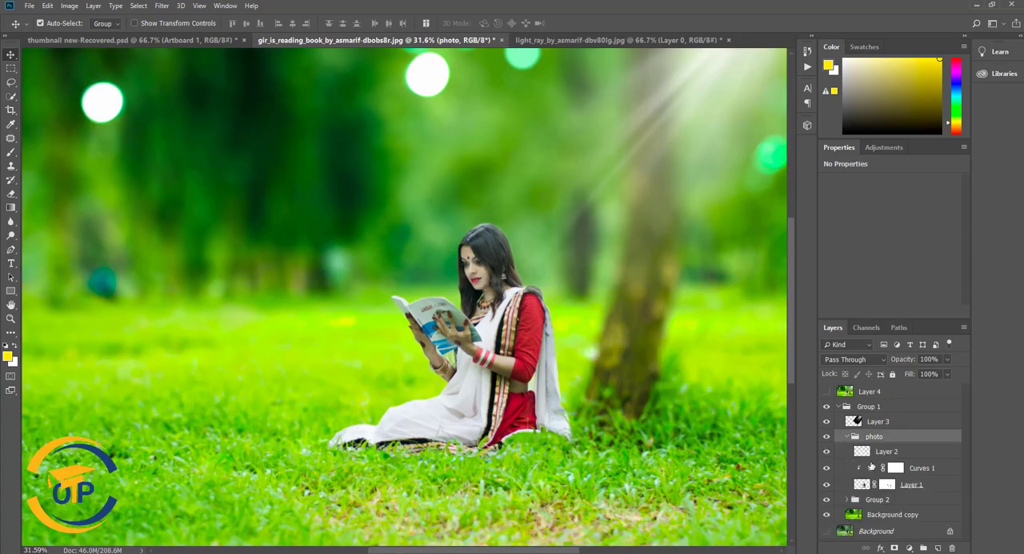
click(827, 453)
click(827, 453)
click(829, 470)
click(827, 470)
click(827, 471)
click(827, 470)
click(847, 437)
- Group Group 2 with the Background copy under the name bg, and rename the light ray Layer 3 as light
click(887, 468)
ctrl+click(882, 452)
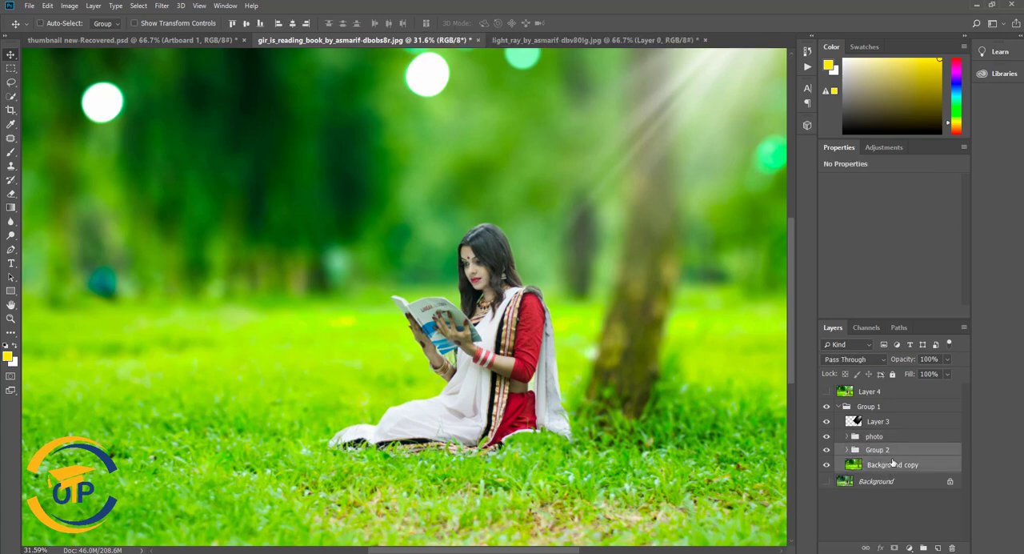
key(ctrl+g)
double_click(888, 450)
text(bg)
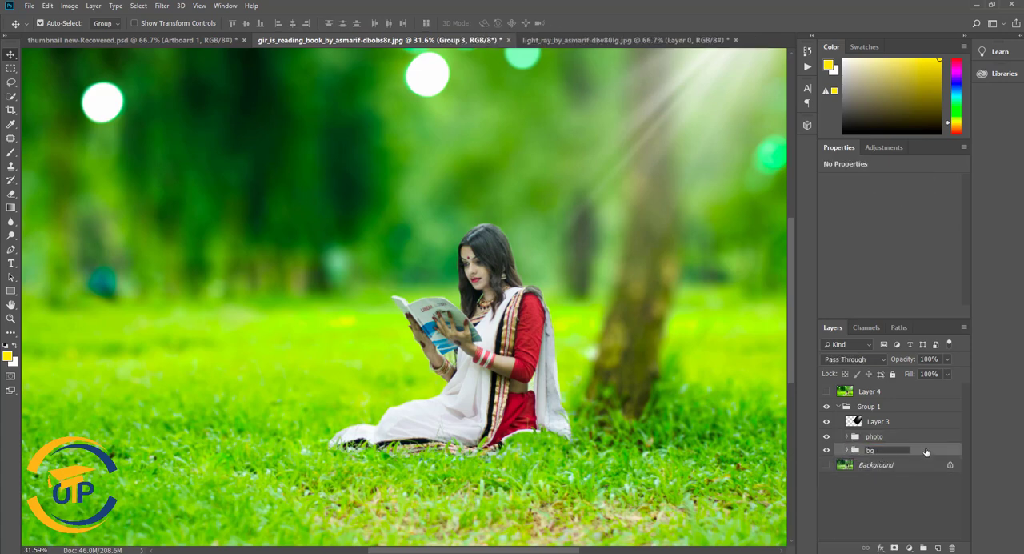
double_click(883, 422)
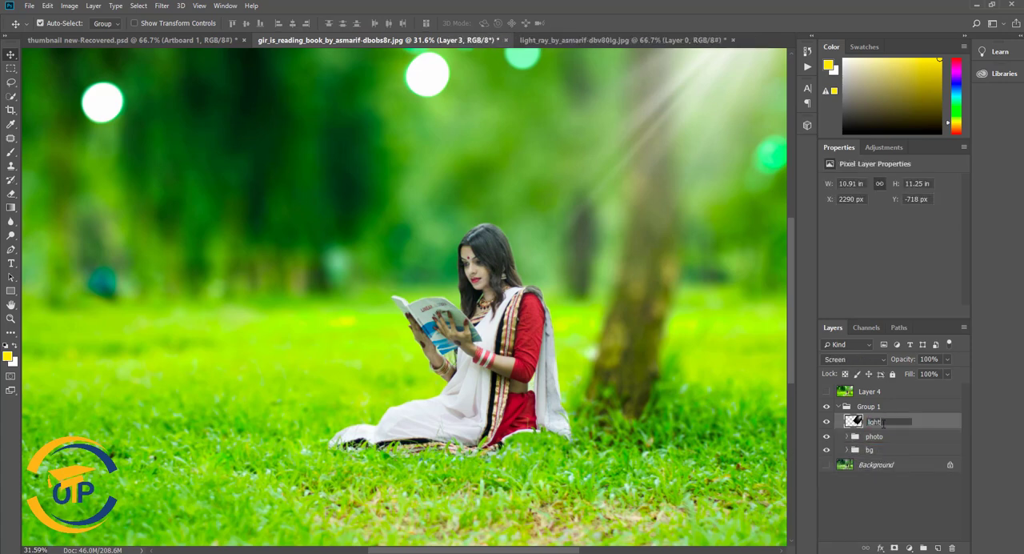
click(926, 428)
- Compare the merged Layer 4 with the collapsed Group 1 below it, and delete Layer 4
click(844, 392)
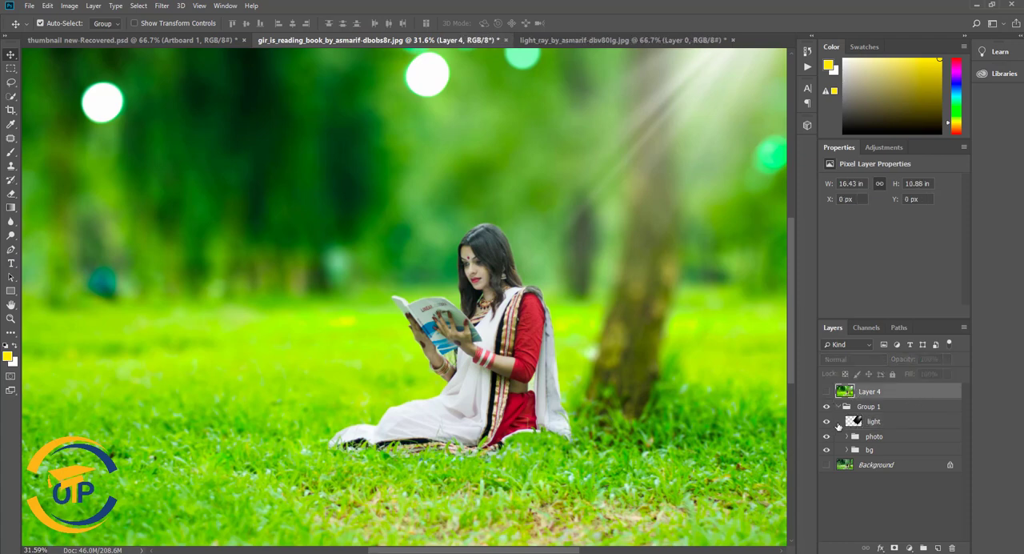
click(837, 407)
click(827, 391)
click(826, 391)
click(826, 392)
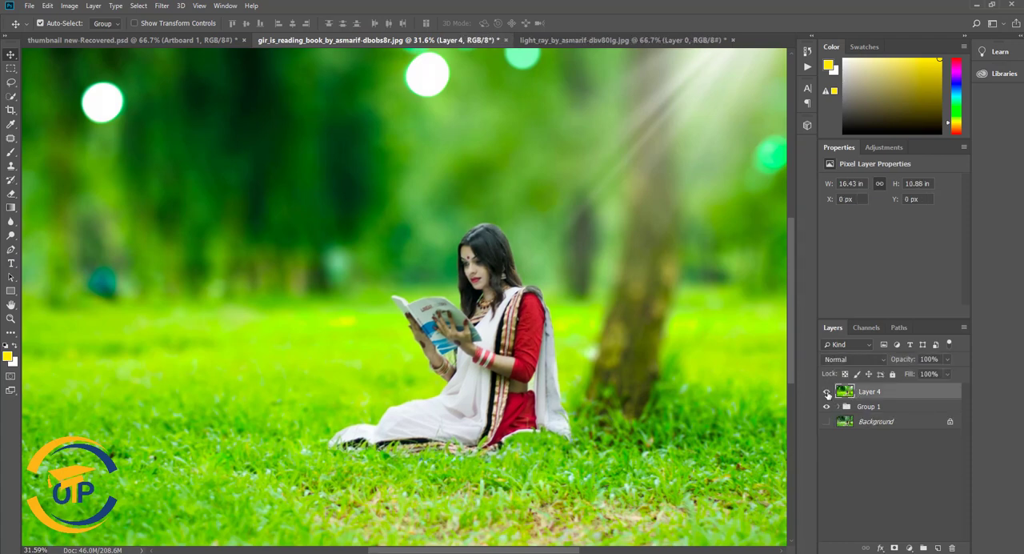
click(826, 392)
click(826, 391)
key(Delete)
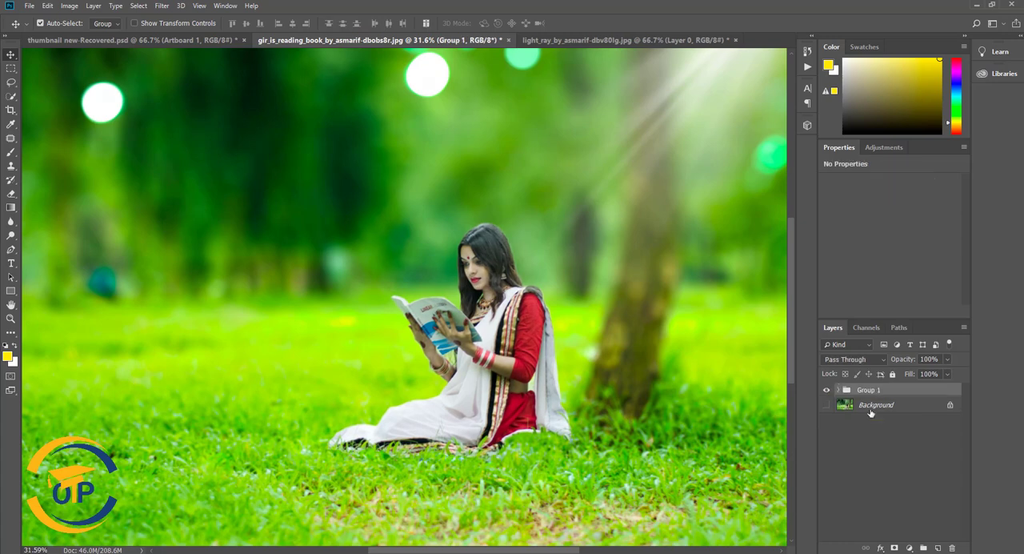
- Select the woman's cut-out Layer 1 inside the photo group of Group 1 and activate the Burn tool
click(839, 390)
click(846, 420)
click(865, 468)
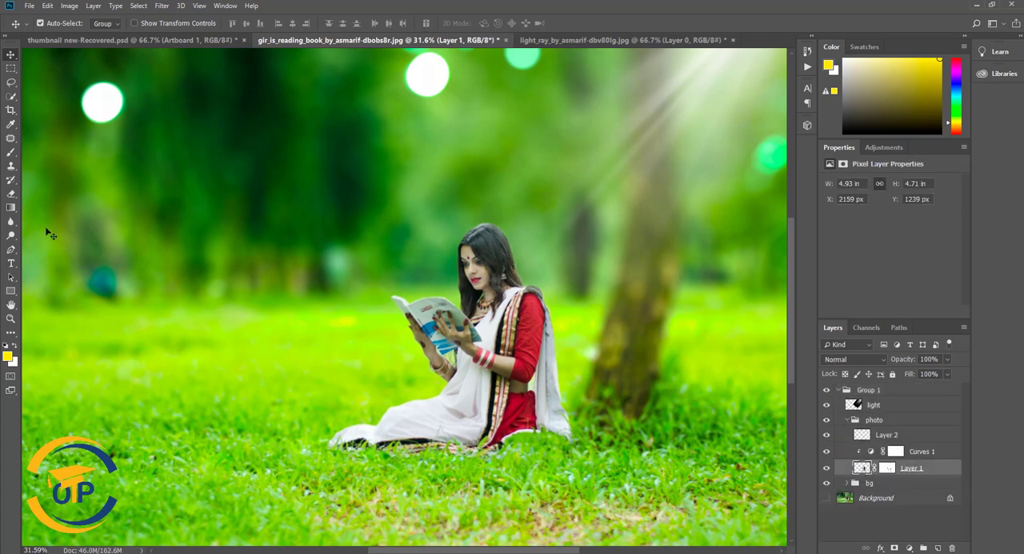
right_click(11, 236)
click(62, 245)
scroll(476, 252, up, 7)
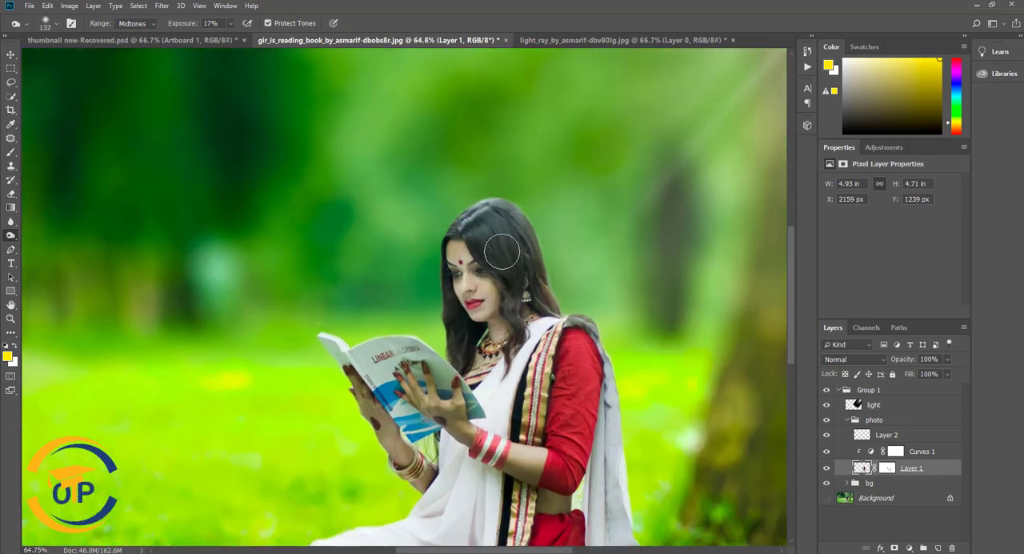
scroll(502, 252, down, 2)
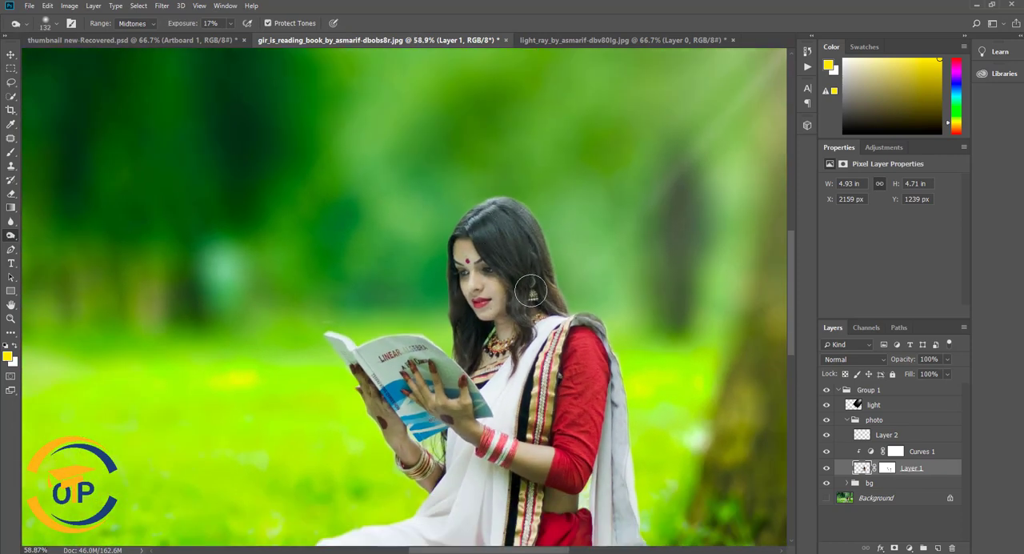
- Compare the image with and without the light layer
click(827, 405)
click(827, 405)
click(827, 405)
click(827, 405)
scroll(623, 330, down, 5)
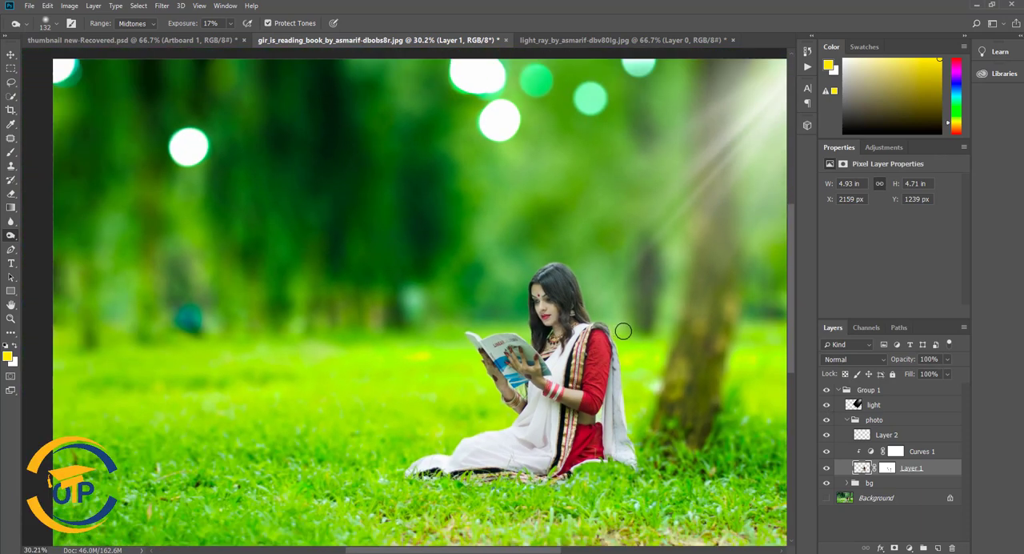
- Set the Burn brush size to 63 px and darken the woman's hair with midtones range and 17% exposure
scroll(623, 331, up, 4)
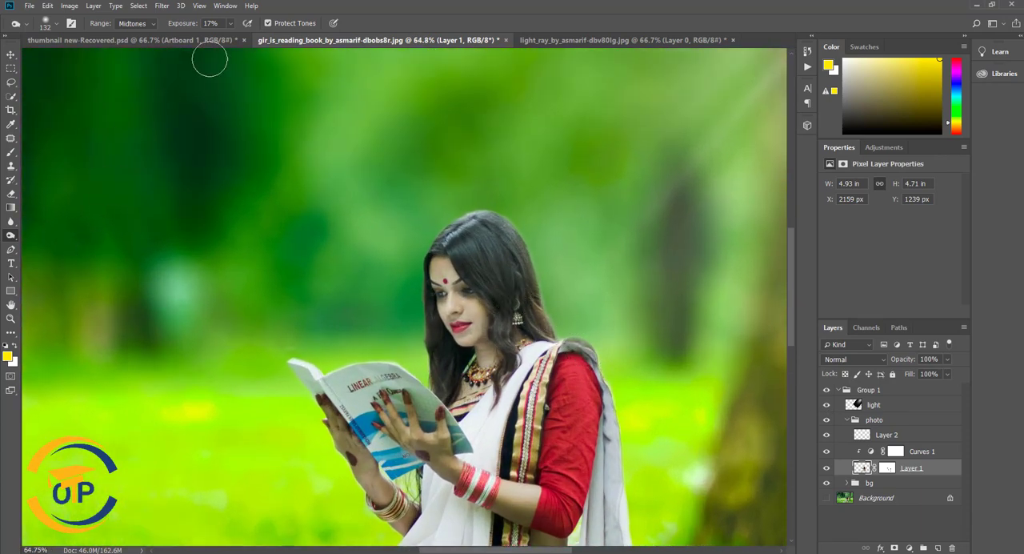
right_click(486, 358)
click(464, 255)
right_click(495, 273)
drag(564, 299, 575, 298)
click(451, 244)
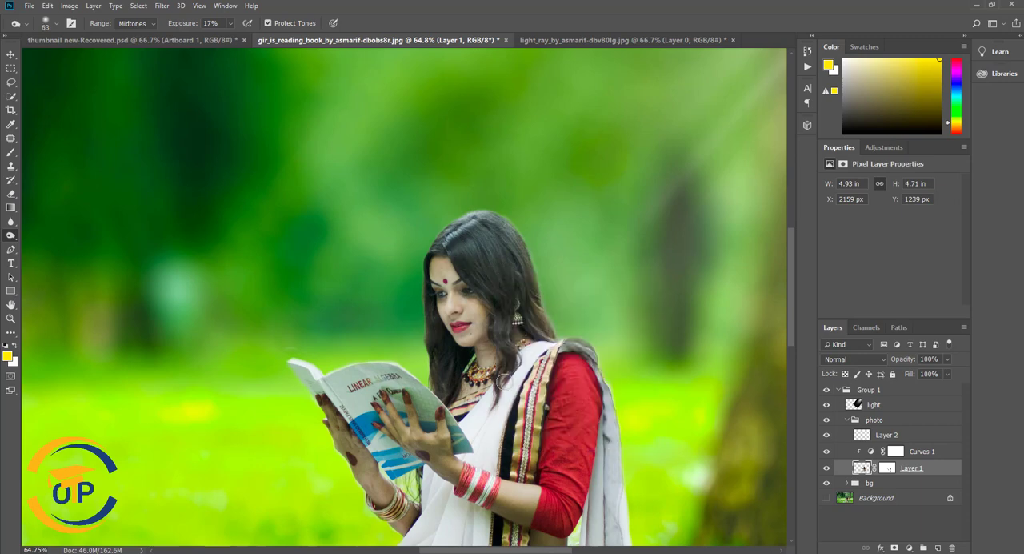